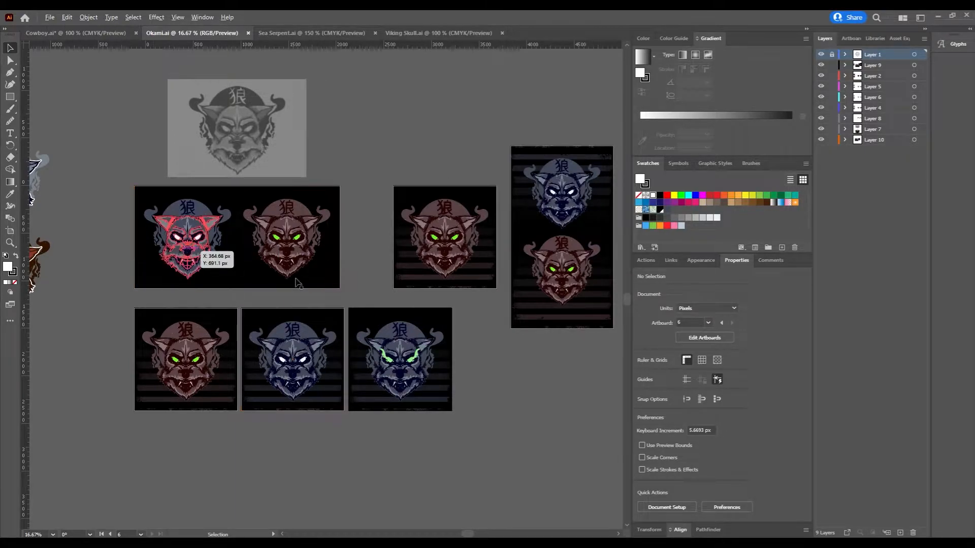
Examine the hatch shading on the green-eyed wolf's ear and eyebrow in Okami.ai.
scroll(421, 371, up, 4)
scroll(412, 329, up, 6)
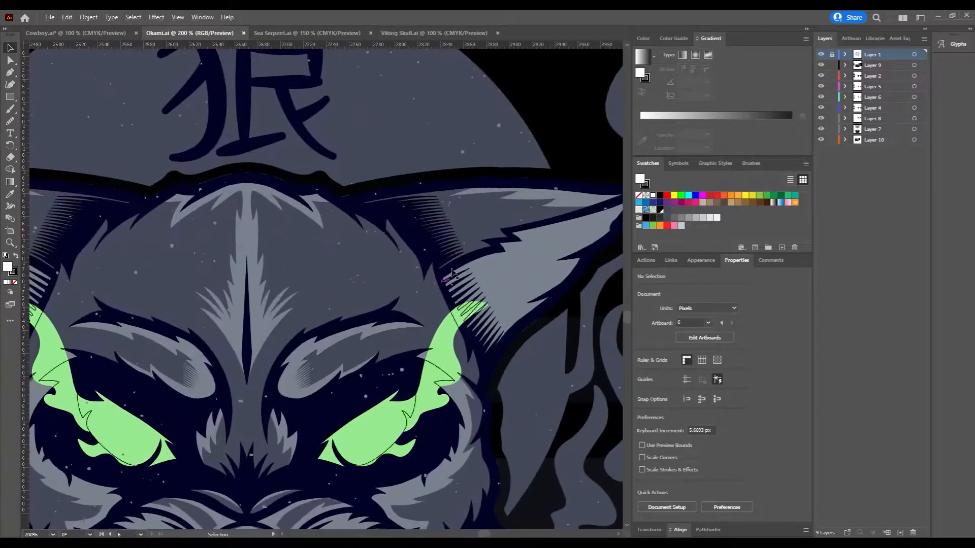
click(364, 283)
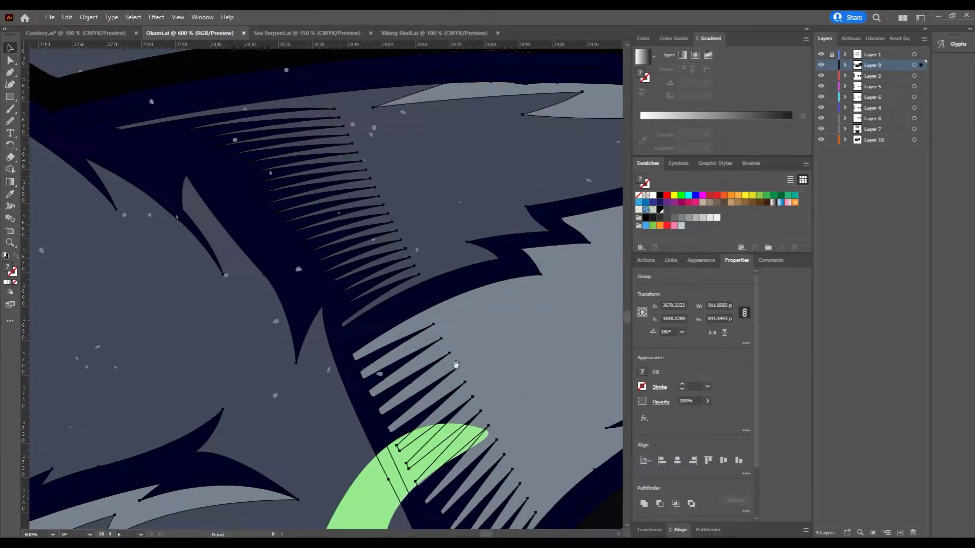
drag(495, 512, 401, 388)
drag(415, 236, 456, 297)
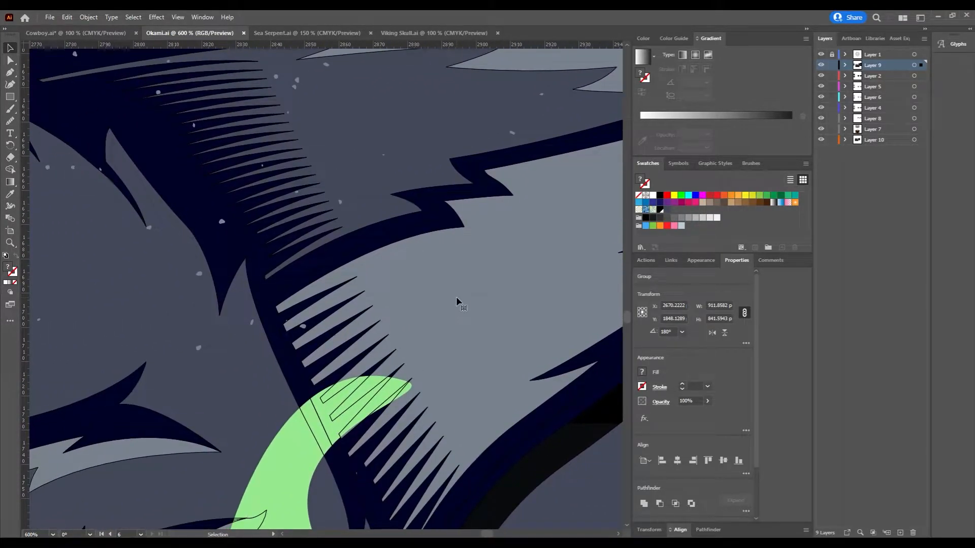
scroll(456, 296, down, 2)
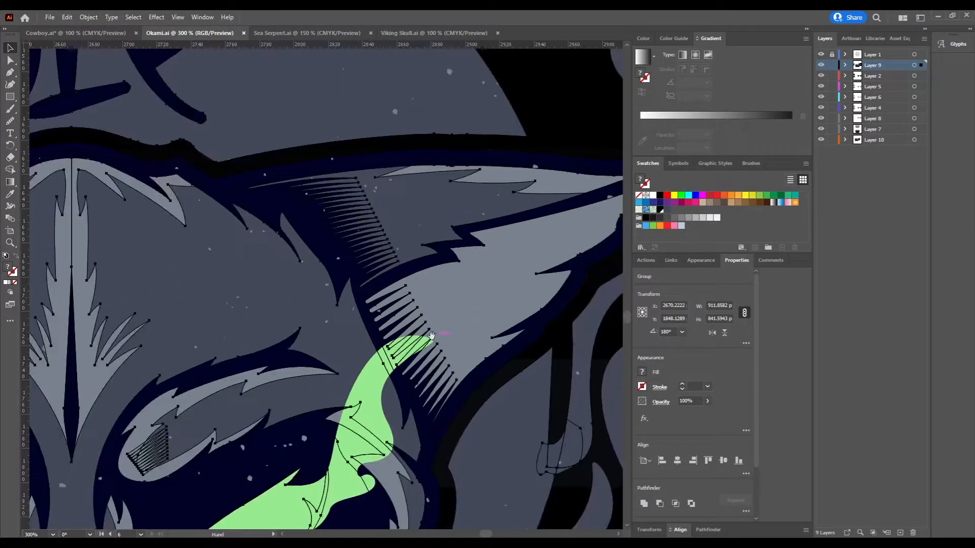
drag(432, 337, 508, 318)
scroll(507, 319, down, 3)
scroll(450, 329, up, 6)
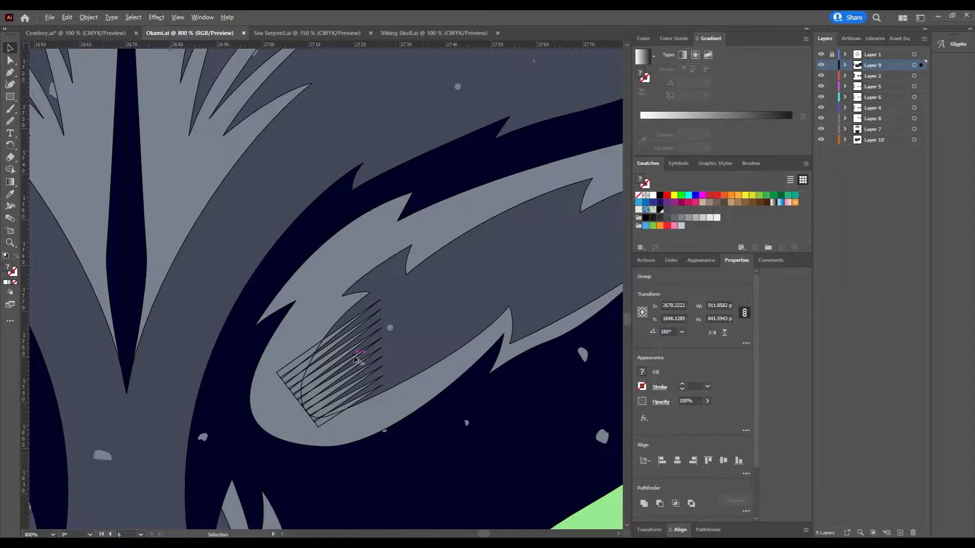
Inspect the complete green-eyed wolf head, then deselect the artwork.
scroll(353, 359, down, 3)
scroll(354, 359, down, 4)
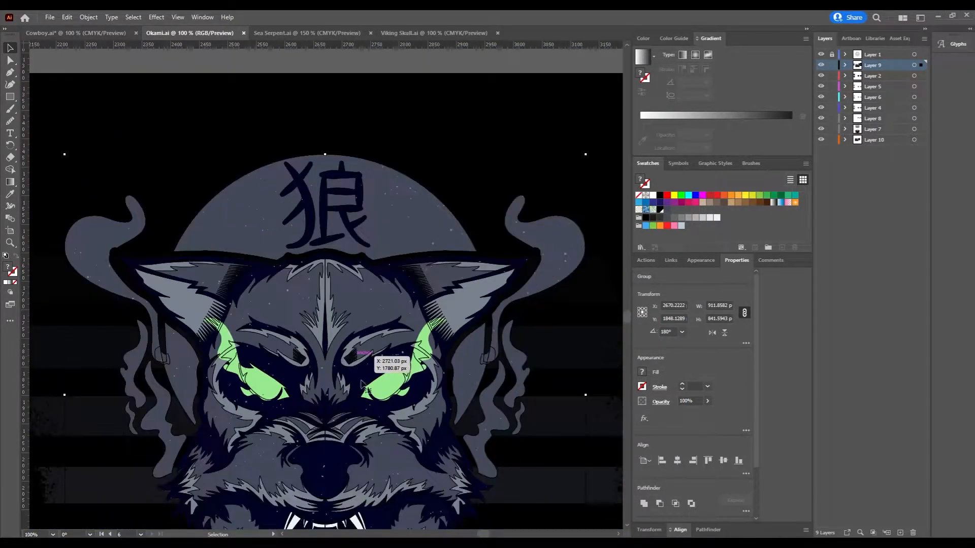
drag(354, 359, 349, 255)
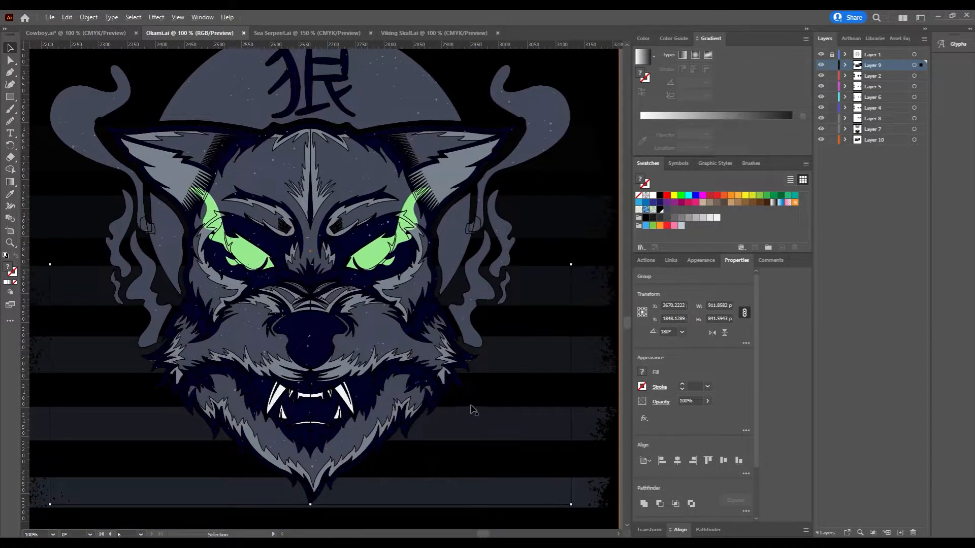
scroll(472, 409, down, 1)
click(589, 356)
scroll(528, 313, up, 1)
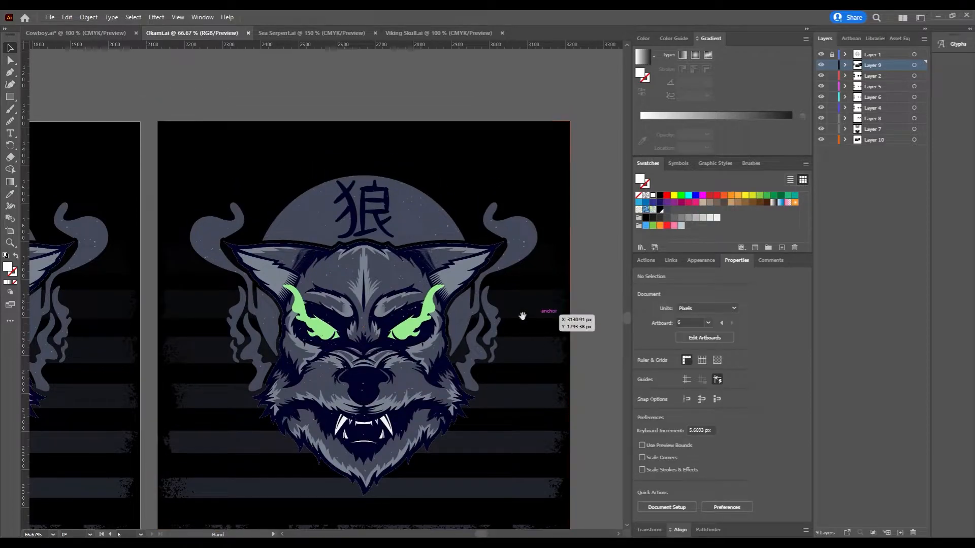
Switch to Sea Serpent.ai and examine the shading lines on the serpent's neck behind its head.
click(314, 32)
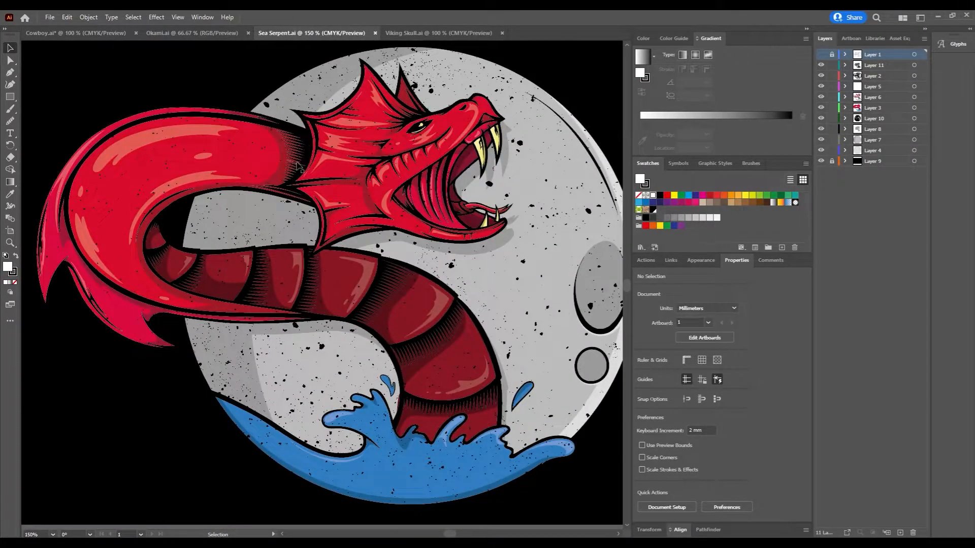
scroll(299, 152, up, 3)
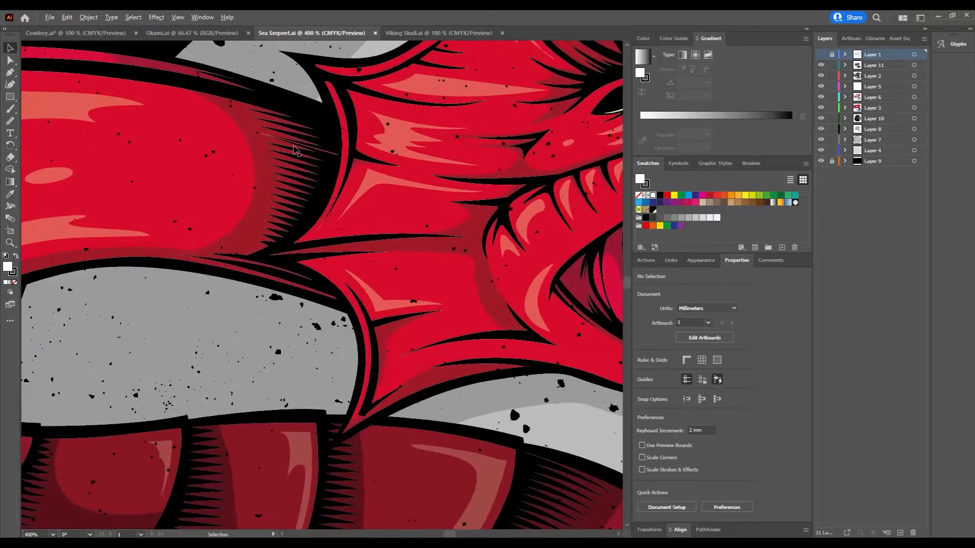
drag(303, 155, 318, 172)
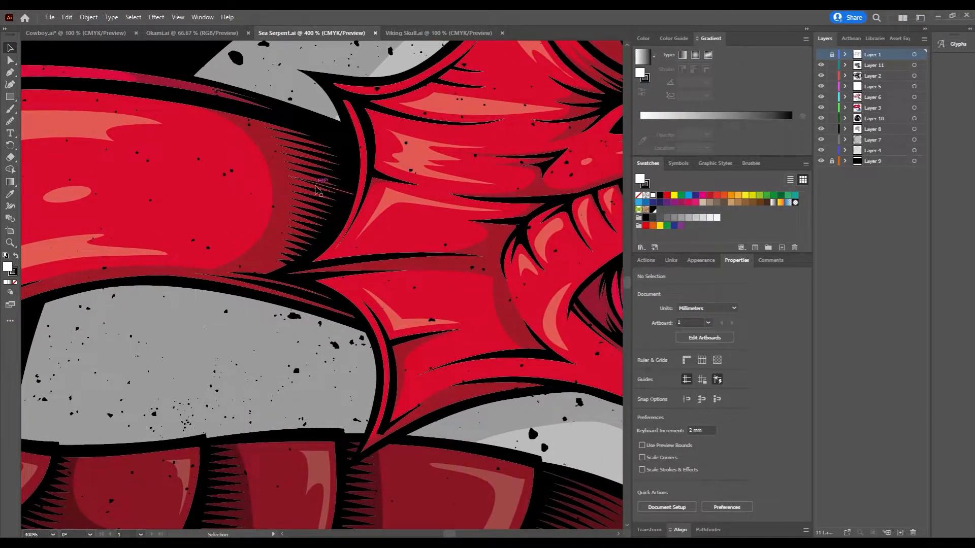
drag(327, 299, 412, 119)
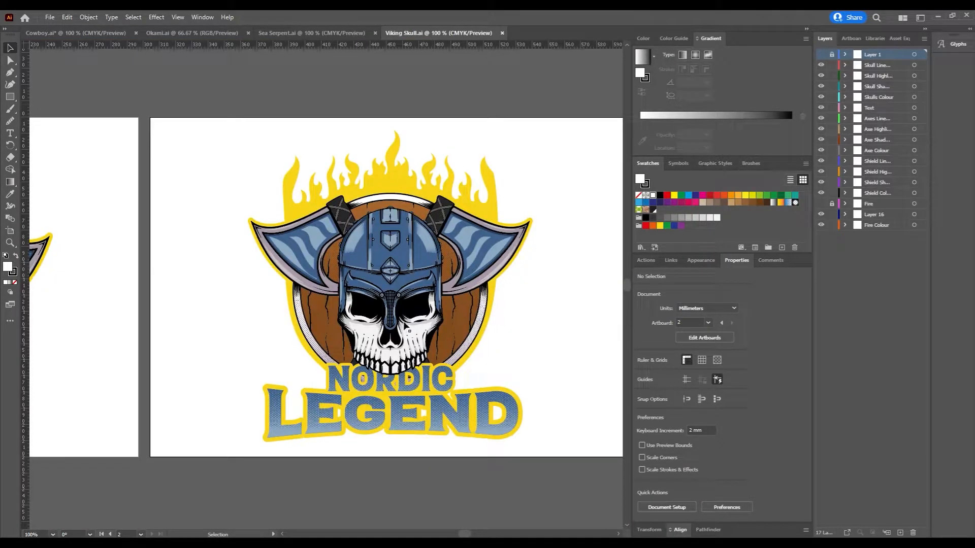
Examine the hatched highlights and shadows on the helmet in Viking Skull.ai.
scroll(245, 226, up, 8)
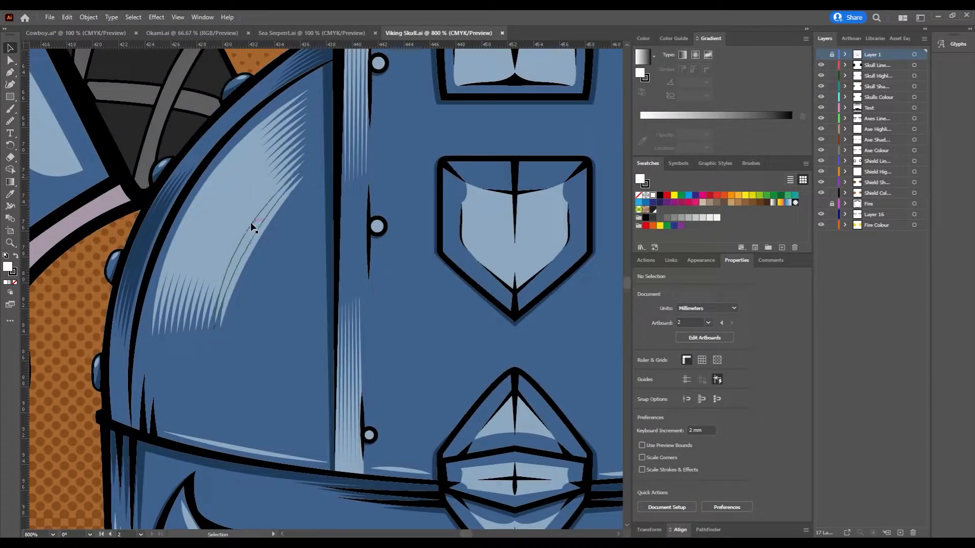
drag(241, 213, 233, 283)
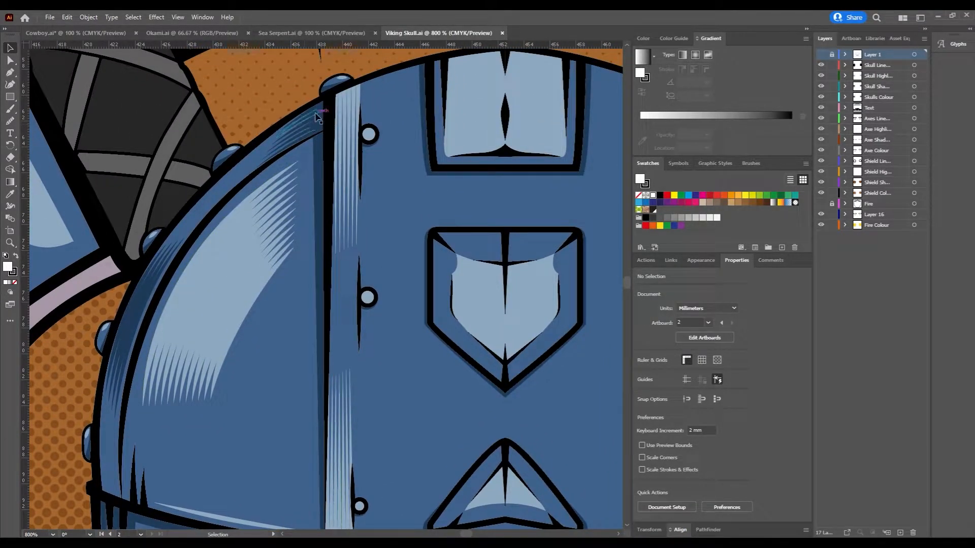
scroll(250, 235, down, 4)
scroll(250, 235, left, 3)
scroll(257, 233, down, 10)
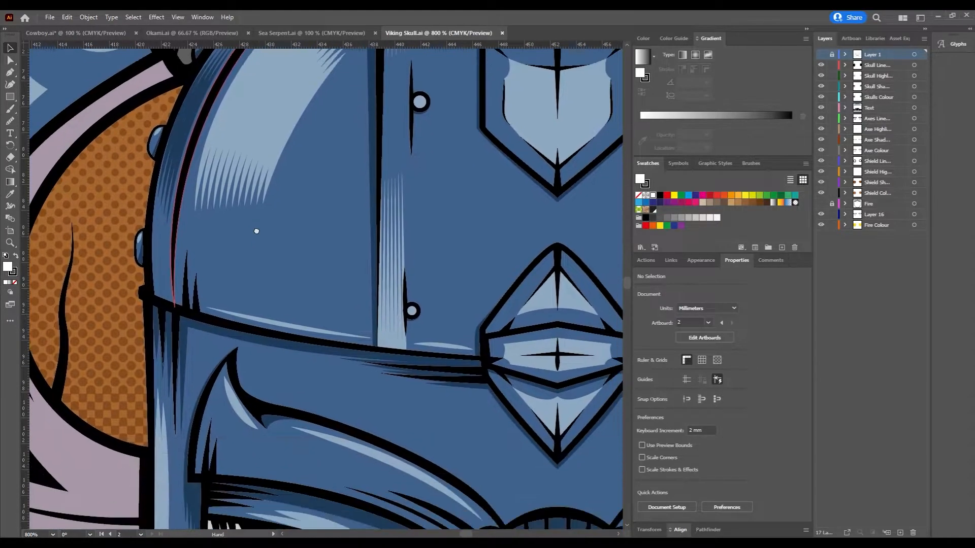
scroll(257, 233, right, 3)
scroll(353, 223, down, 1)
scroll(353, 223, left, 1)
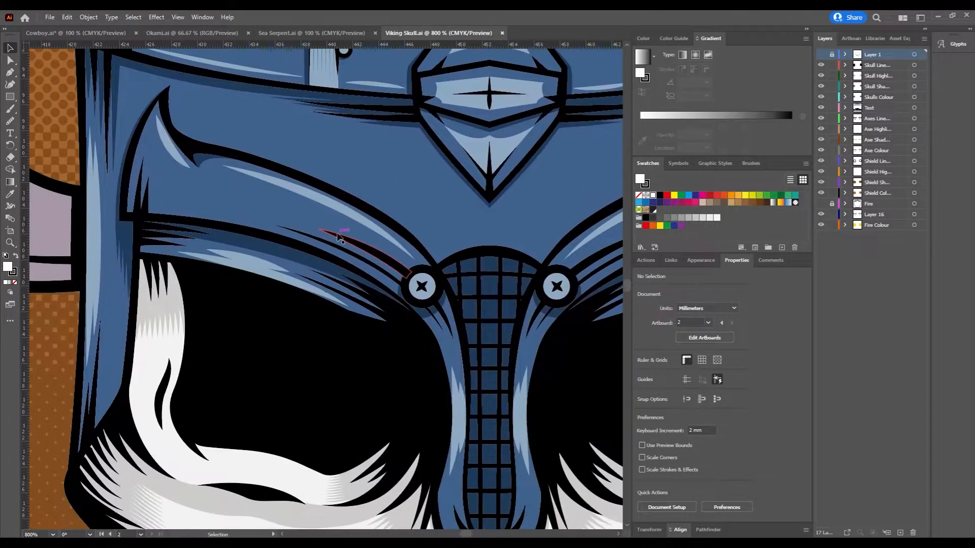
Examine the shading lines around the skull's eye sockets and nose and on the opposite side of the helmet.
scroll(361, 246, down, 6)
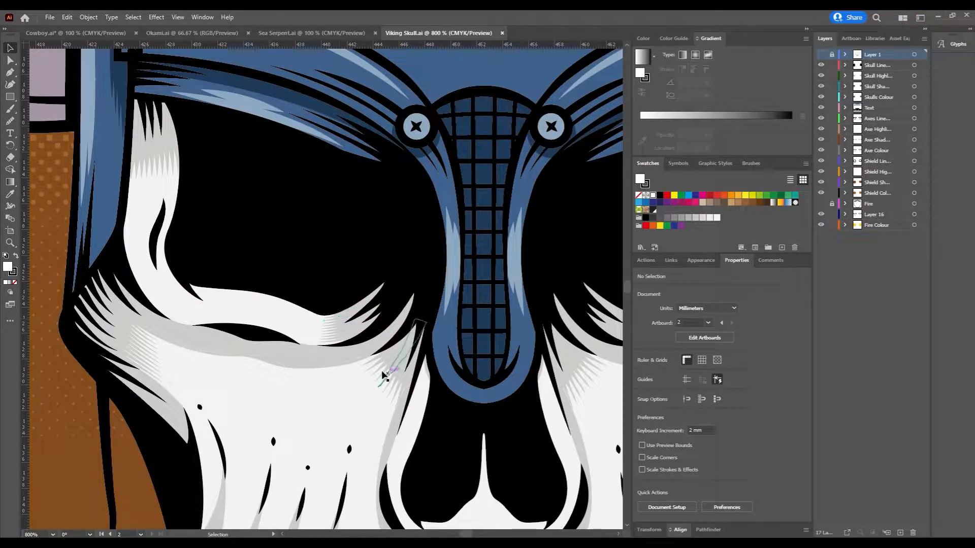
scroll(344, 349, down, 1)
scroll(344, 348, right, 2)
scroll(344, 349, right, 15)
scroll(343, 349, down, 2)
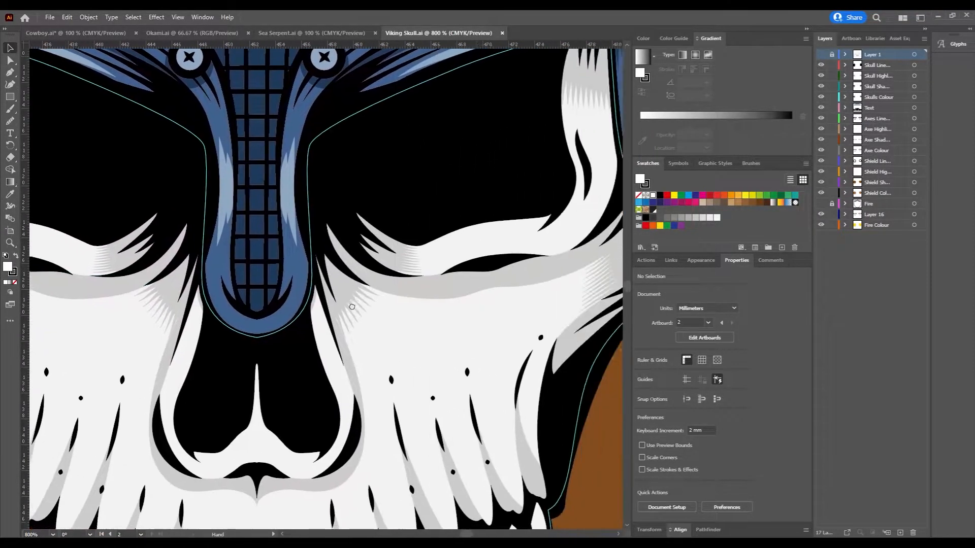
scroll(457, 265, up, 11)
scroll(397, 389, up, 6)
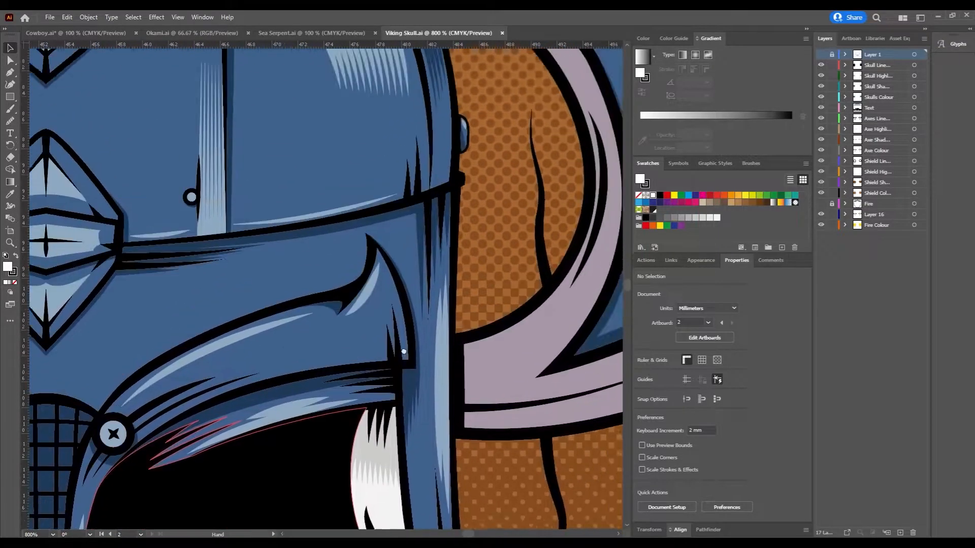
scroll(333, 363, down, 2)
scroll(333, 362, down, 2)
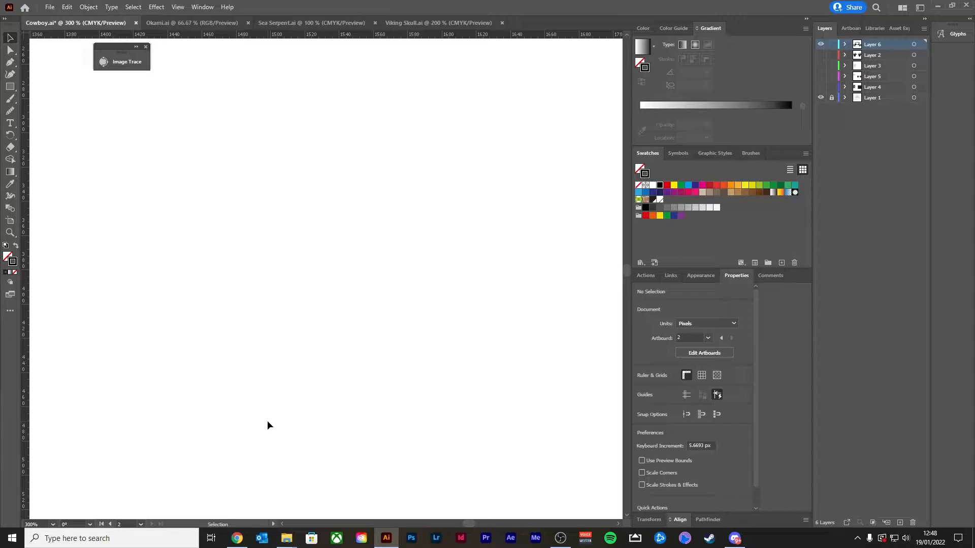
Draw a vertical straight line about 92 px long with the Pen tool in Cowboy.ai, using a 4 pt black stroke.
key(p)
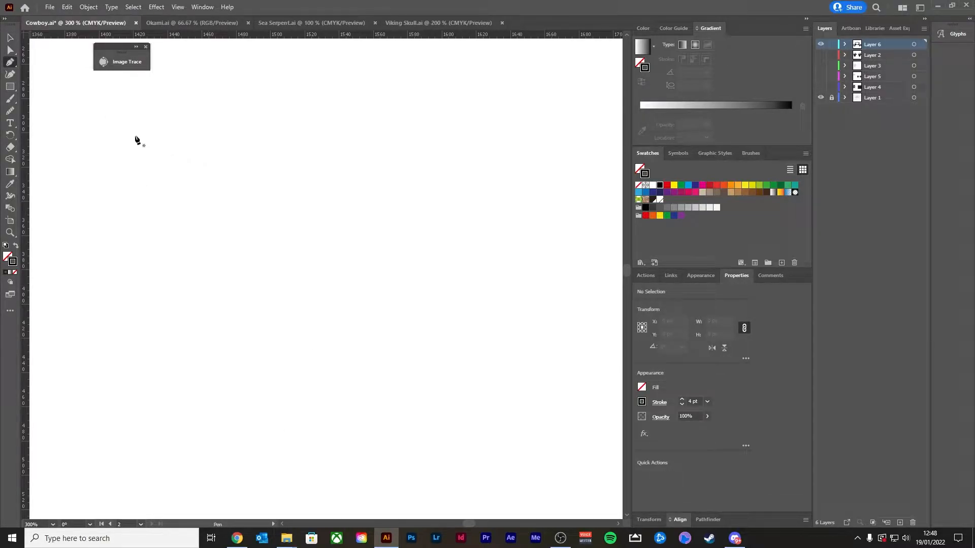
key(ctrl)
click(15, 64)
click(211, 163)
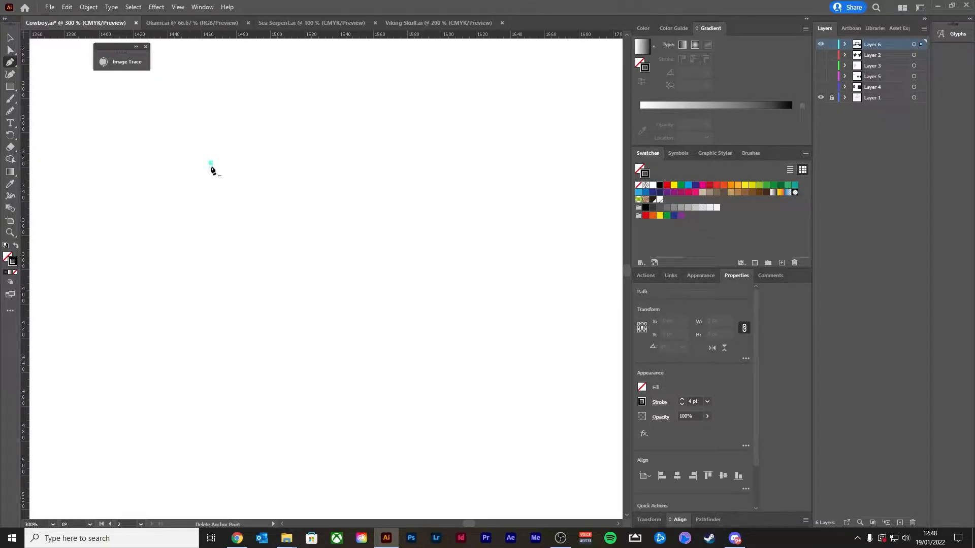
click(211, 321)
key(ctrl)
click(248, 269)
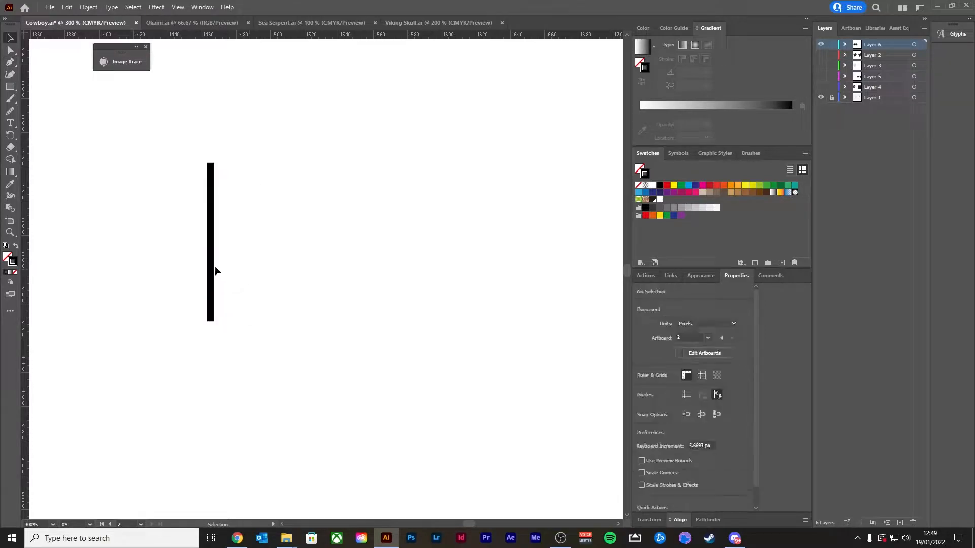
Move the vertical line down slightly and place a parallel copy about 109 px to its right.
drag(216, 273, 231, 330)
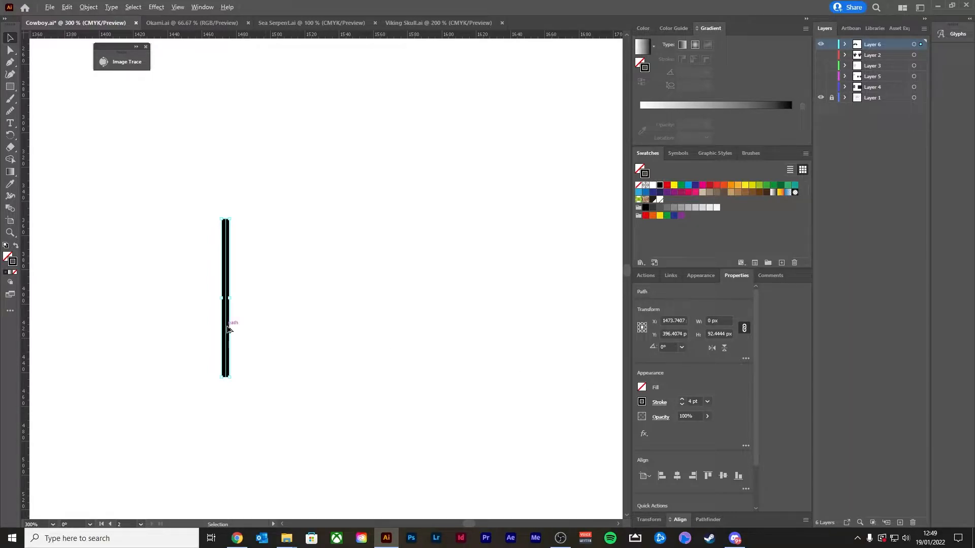
drag(227, 330, 413, 331)
click(191, 257)
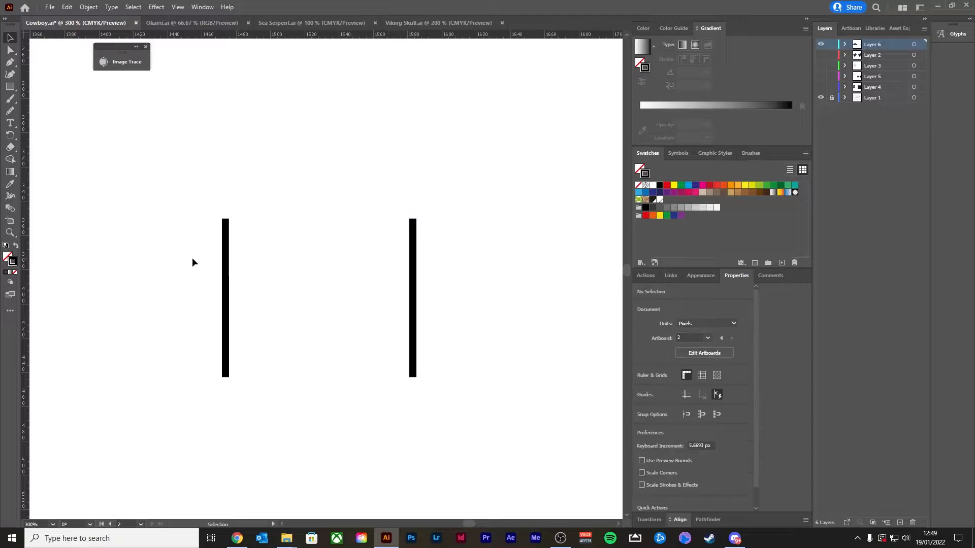
Select both vertical lines and make a blend between them.
drag(190, 264, 433, 276)
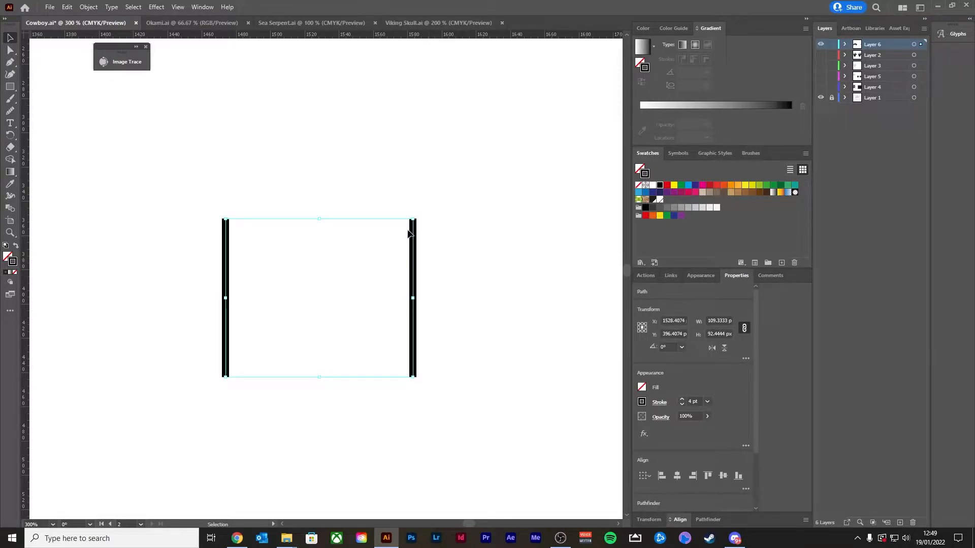
click(89, 7)
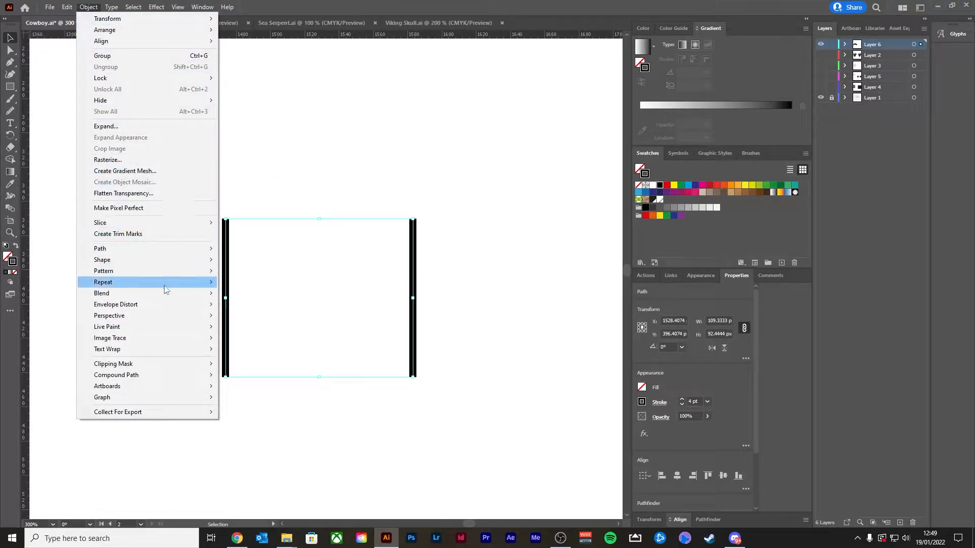
mouse_move(166, 290)
click(232, 293)
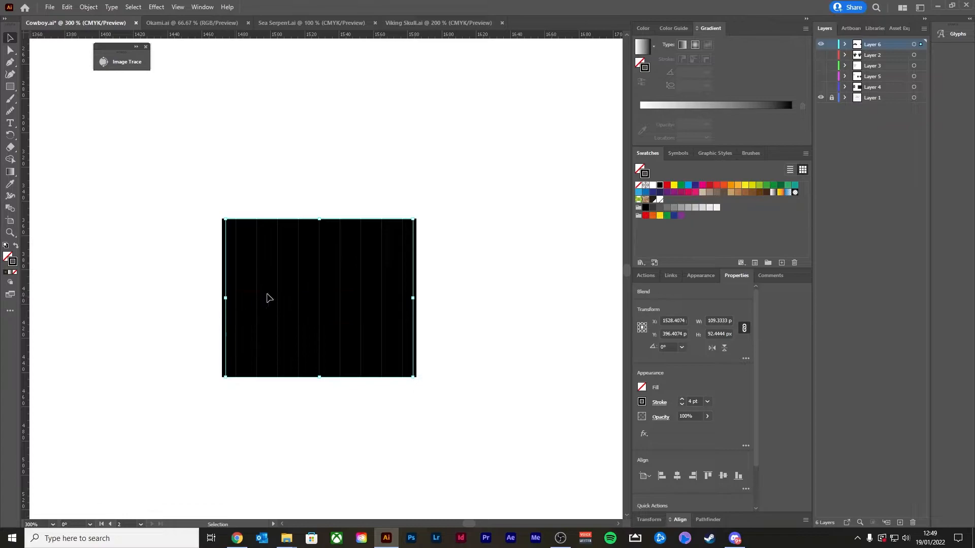
click(441, 197)
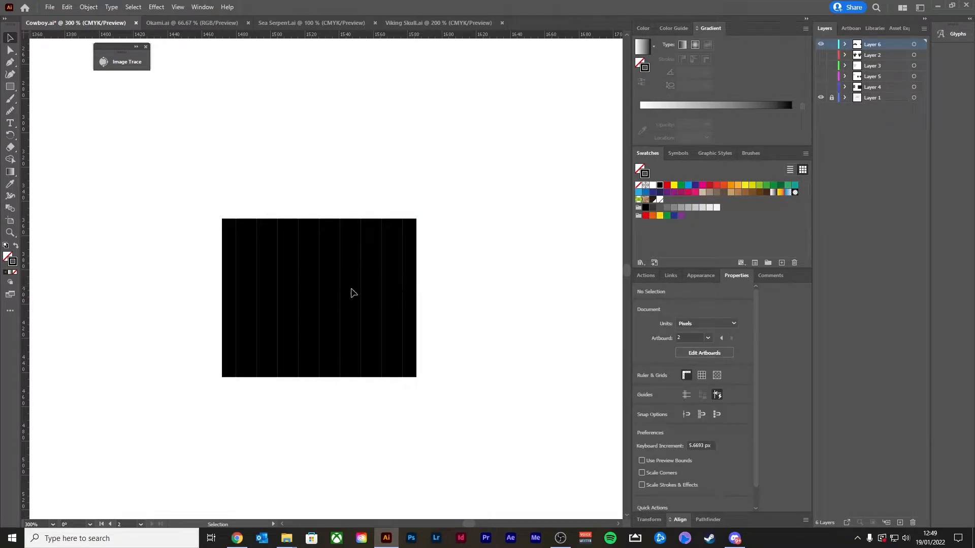
Set the blend between the two vertical lines to Specified Steps spacing with 4 steps.
scroll(321, 302, up, 1)
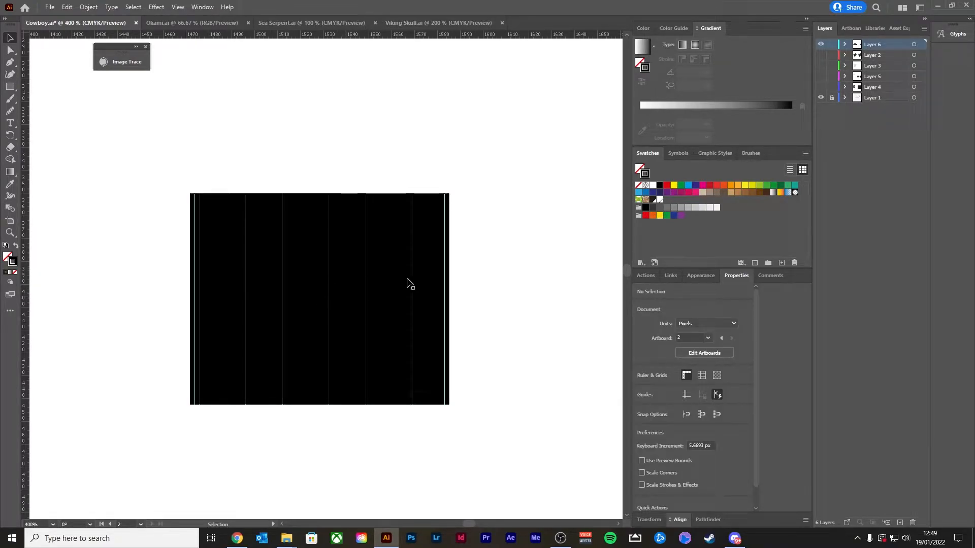
click(440, 278)
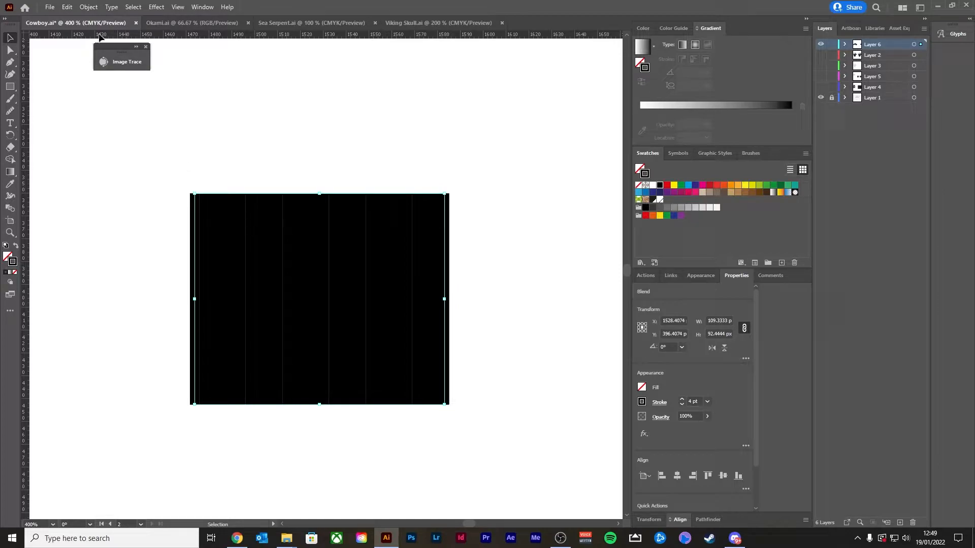
click(86, 9)
mouse_move(167, 294)
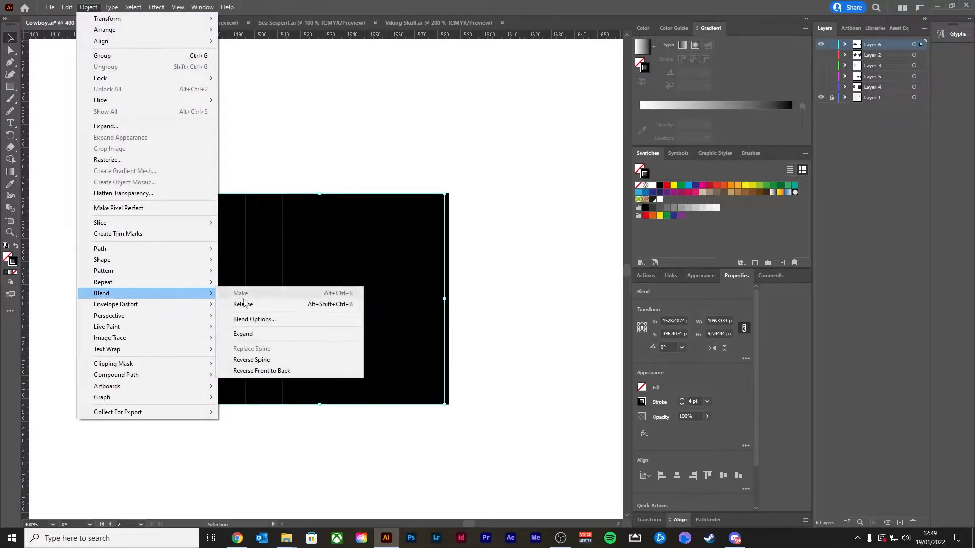
click(258, 320)
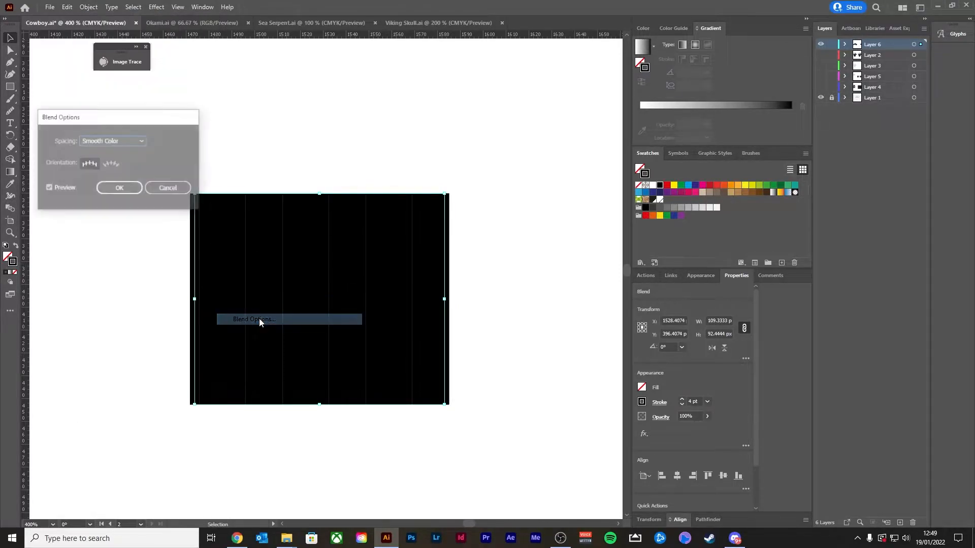
click(130, 145)
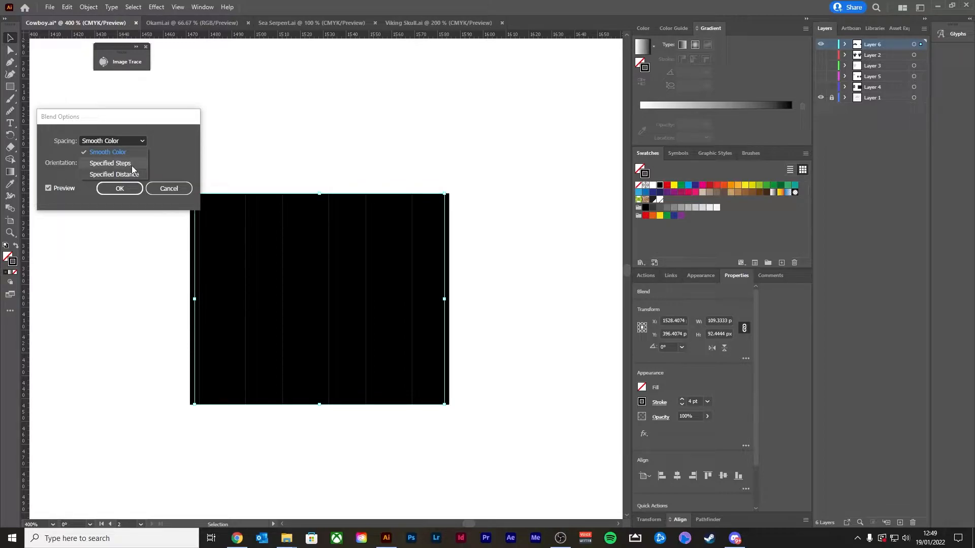
click(132, 163)
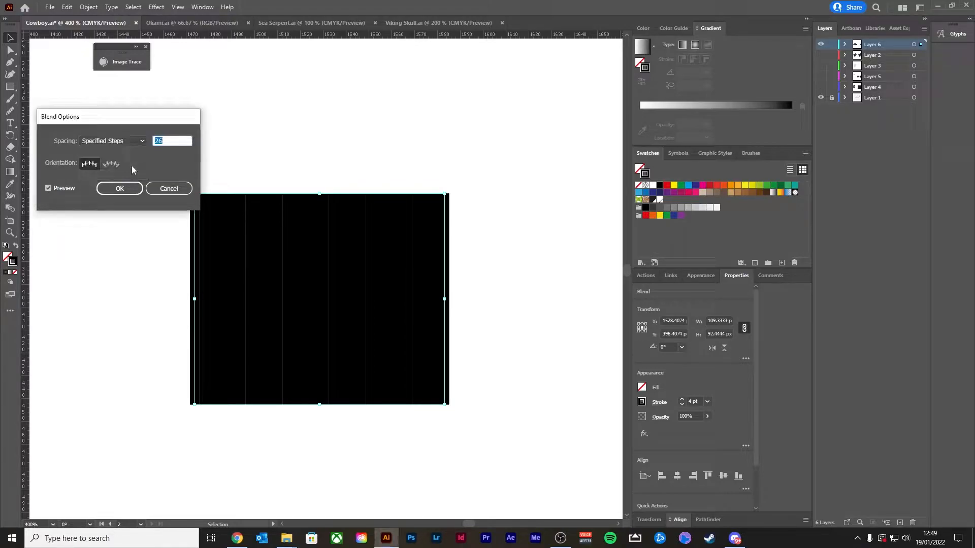
click(172, 150)
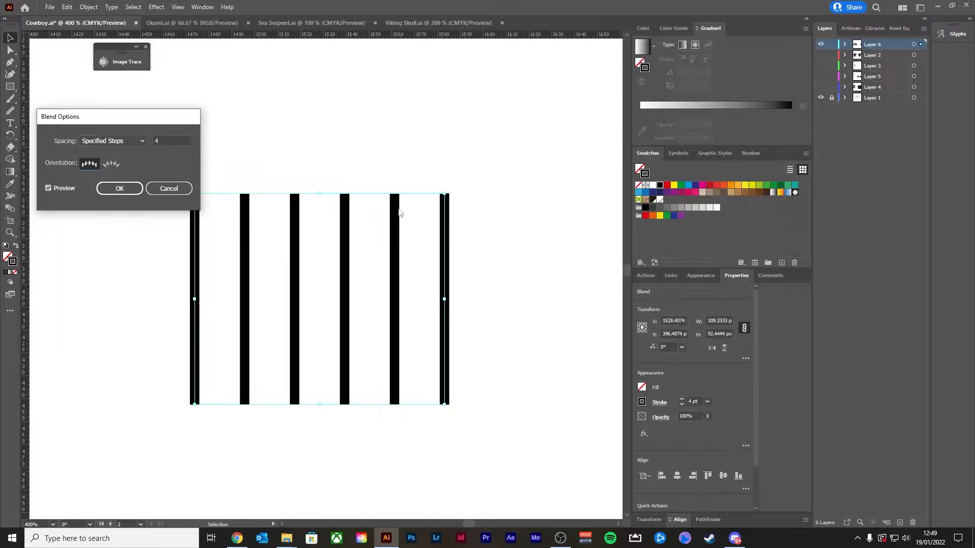
click(138, 193)
Place a copy of the blend directly below the original and set the copy's rightmost line to an 8 pt stroke.
mouse_move(446, 268)
mouse_down()
mouse_move(455, 160)
mouse_move(448, 158)
mouse_move(442, 397)
mouse_move(444, 270)
mouse_up()
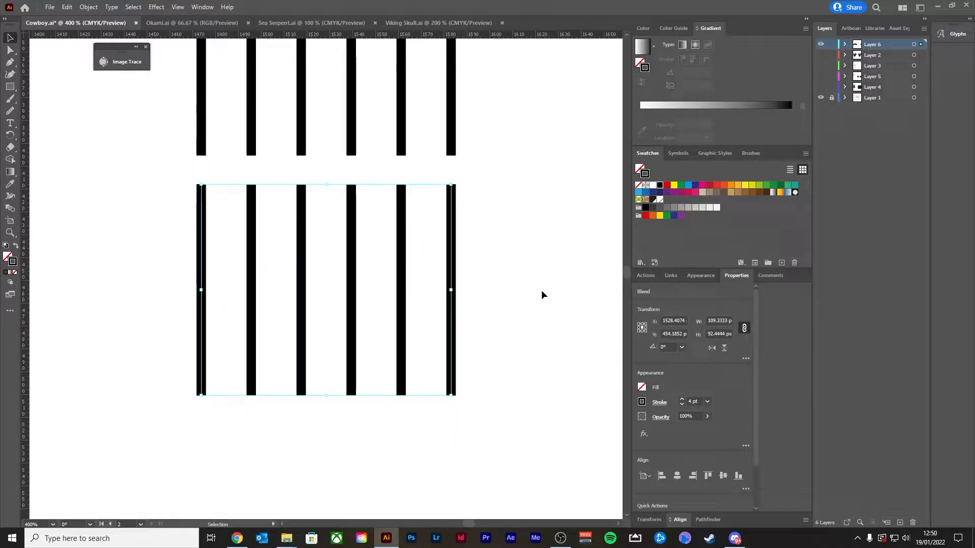
double_click(454, 267)
click(453, 261)
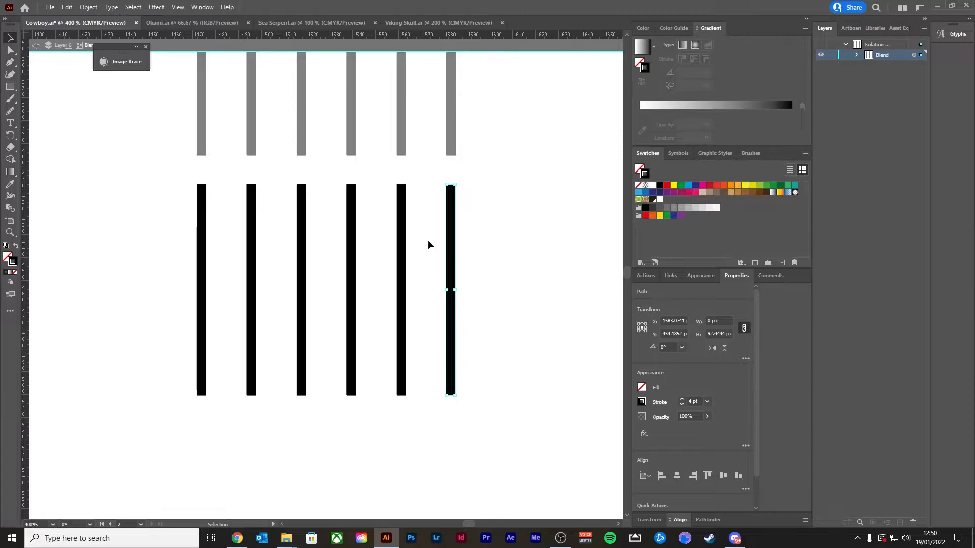
click(692, 402)
text(8)
key(Return)
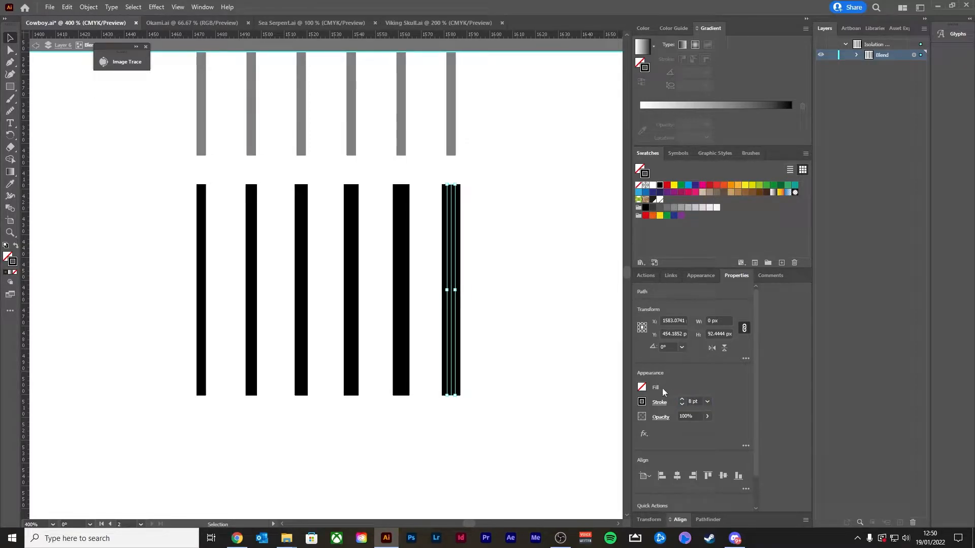
click(517, 273)
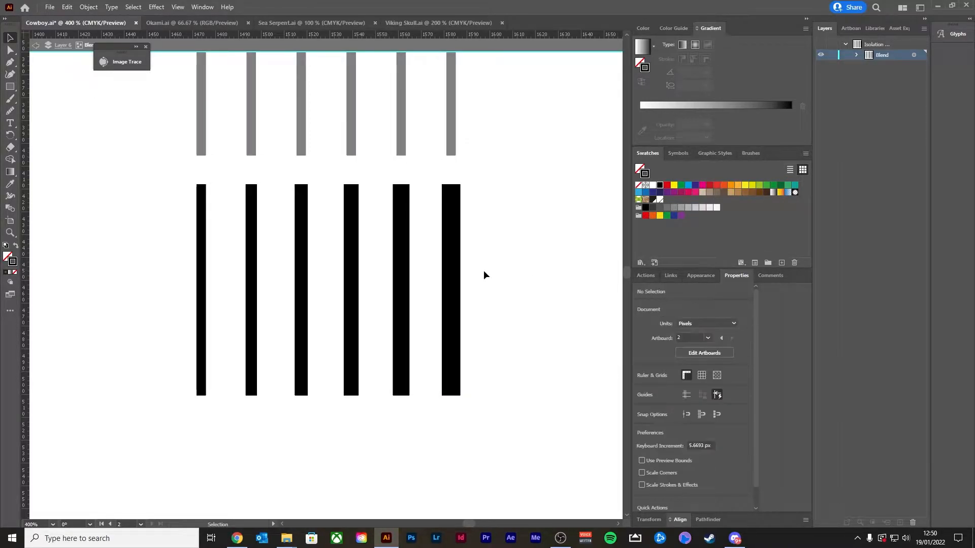
click(203, 248)
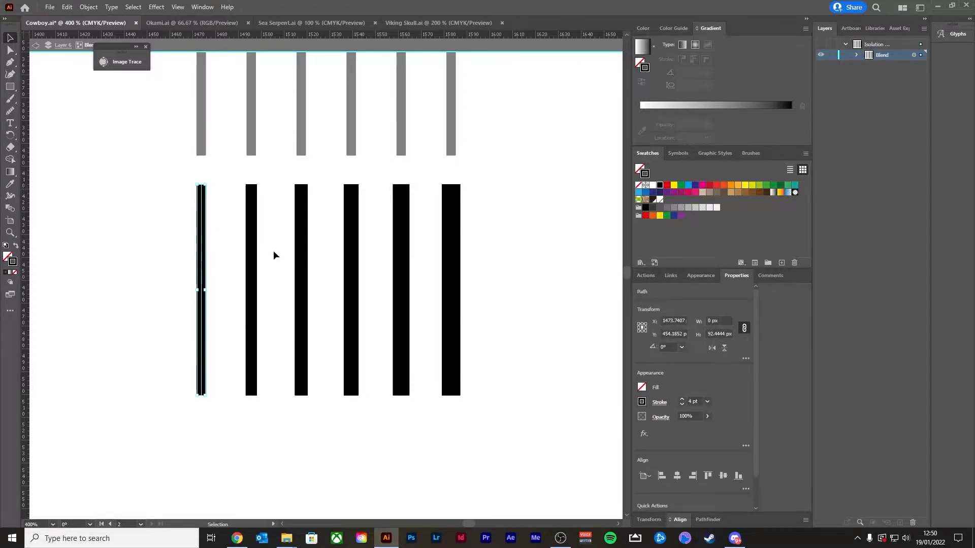
click(273, 255)
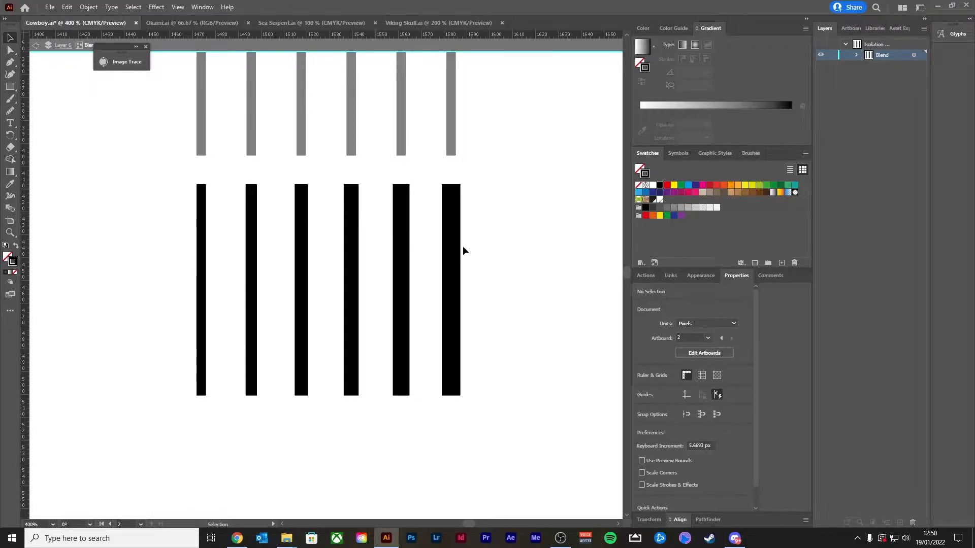
Exit isolation and place a copy of the thin-to-thick blend about 152 px to its right.
double_click(502, 235)
scroll(497, 233, down, 1)
drag(507, 205, 338, 267)
scroll(458, 290, down, 1)
scroll(470, 283, up, 1)
drag(279, 303, 409, 241)
scroll(526, 309, up, 1)
scroll(435, 291, up, 1)
scroll(409, 241, down, 1)
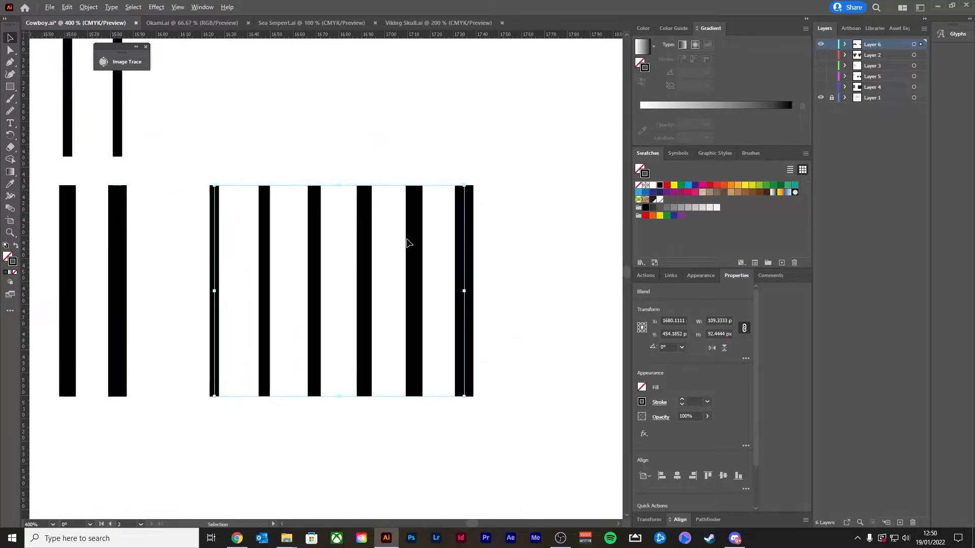
Isolate the new blend copy and give its leftmost line the triangular width profile, wide at the top and pointed at the bottom.
scroll(229, 243, up, 1)
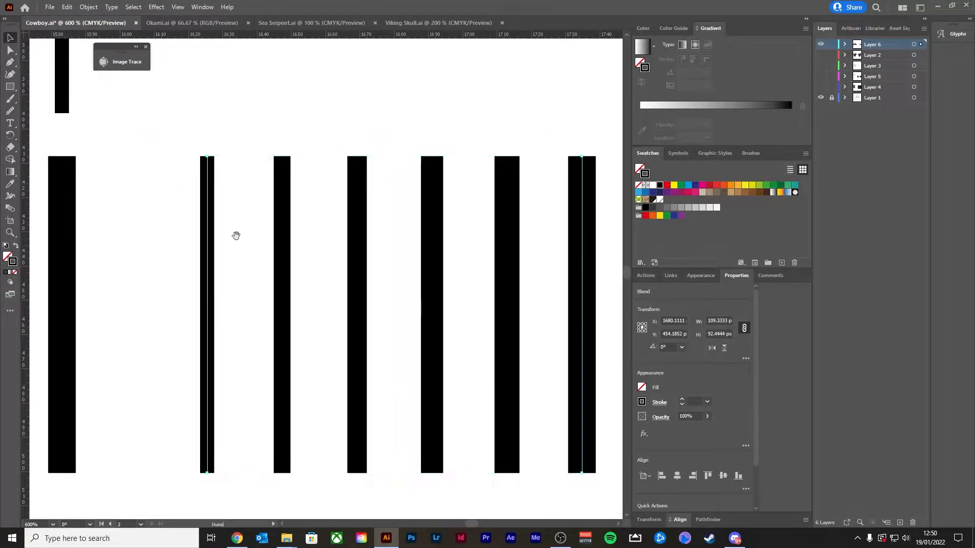
drag(236, 233, 202, 236)
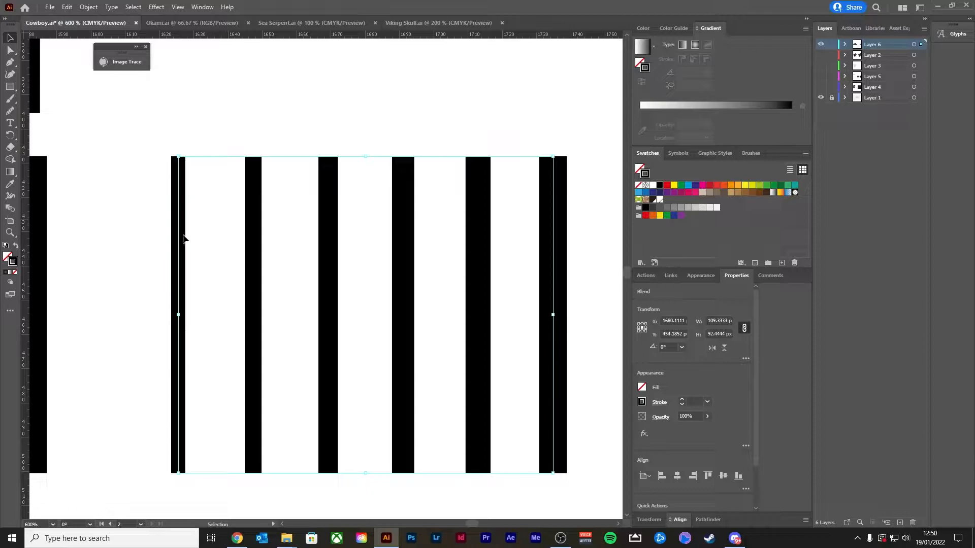
double_click(180, 238)
click(181, 208)
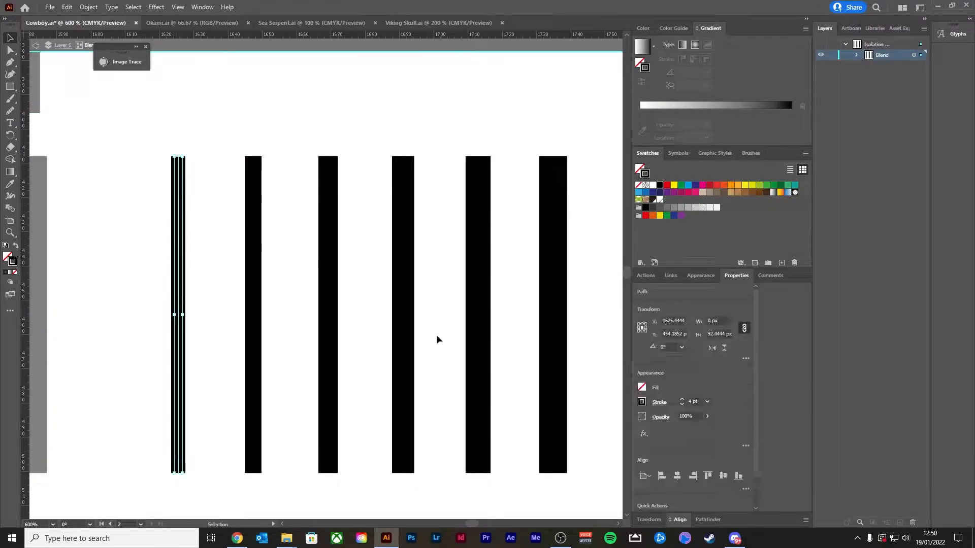
click(659, 401)
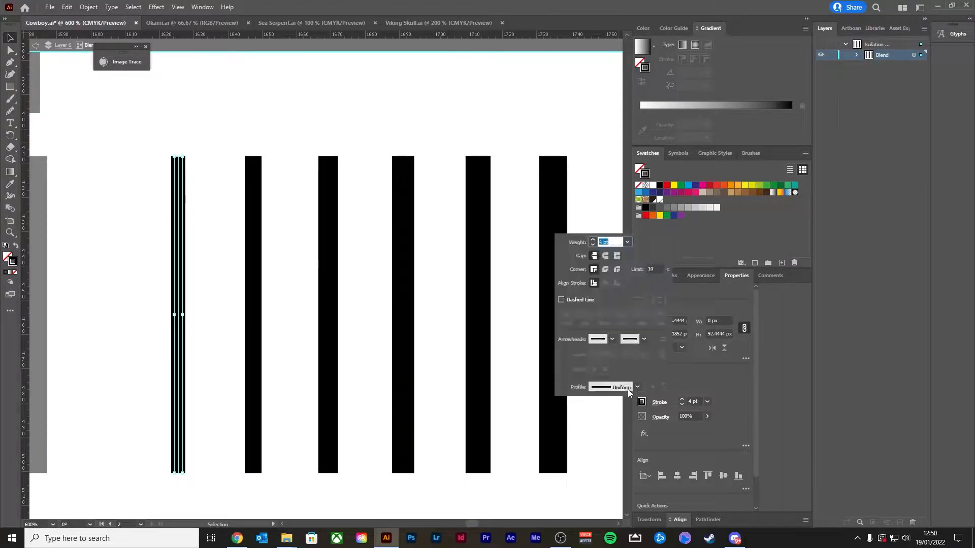
click(636, 388)
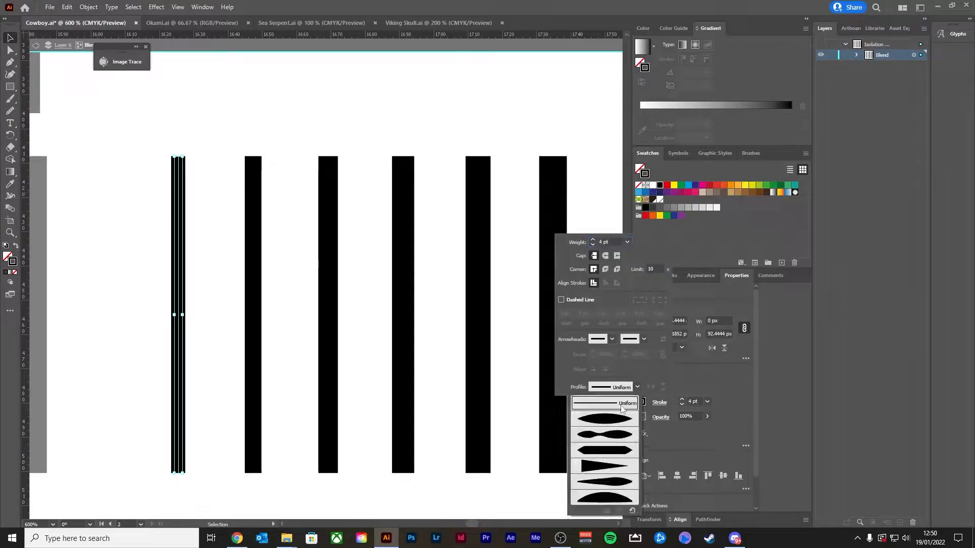
click(611, 471)
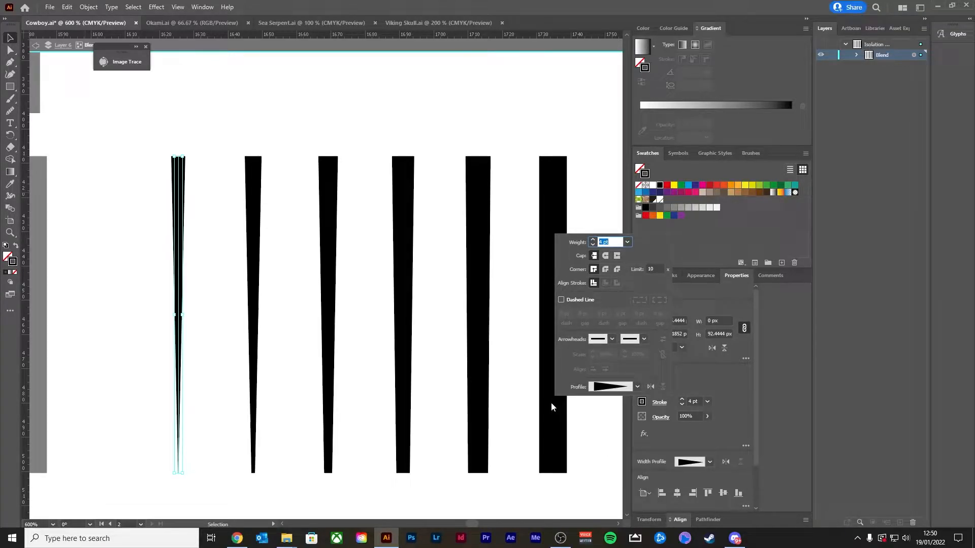
Give the rightmost 8 pt line of the blend the same triangular width profile.
scroll(355, 401, right, 2)
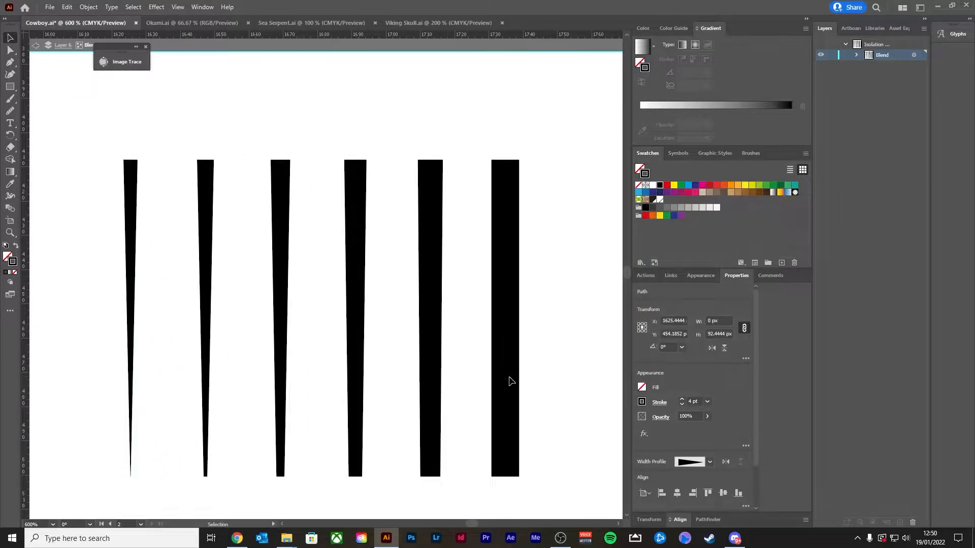
click(510, 380)
click(659, 402)
click(630, 387)
click(611, 465)
click(544, 418)
drag(537, 399, 523, 365)
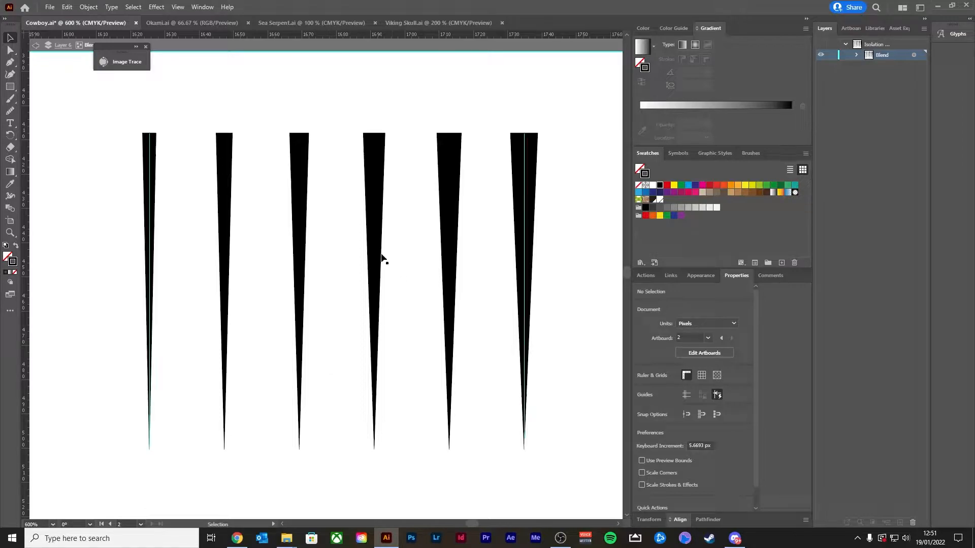
Select the whole blend and apply the lens-shaped width profile, pointed at both ends and thickest in the middle.
drag(412, 203, 415, 248)
drag(447, 217, 449, 200)
click(452, 205)
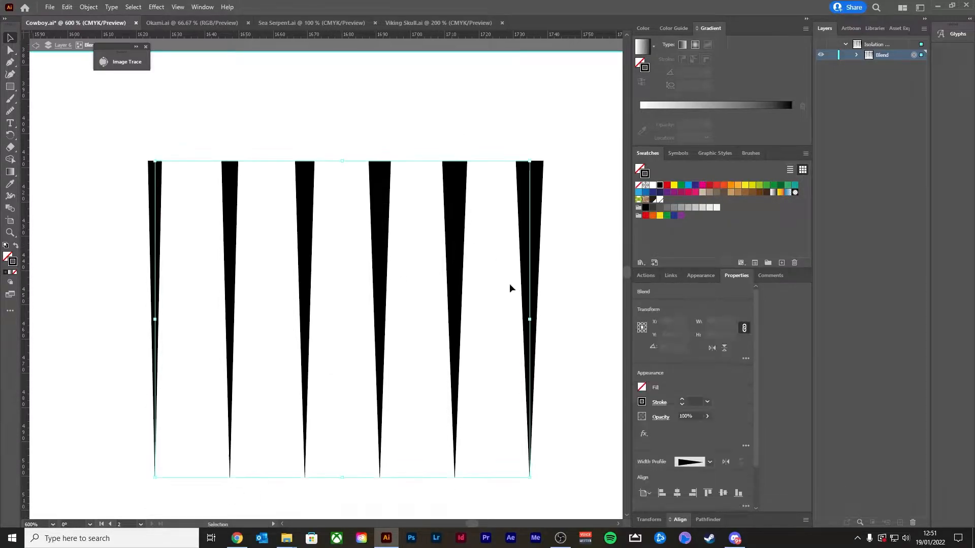
click(660, 402)
click(638, 387)
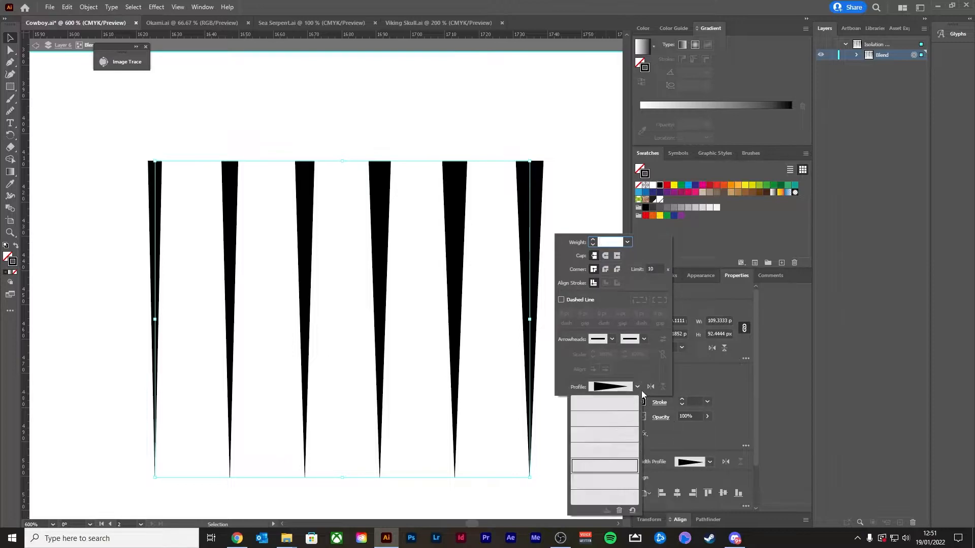
click(616, 423)
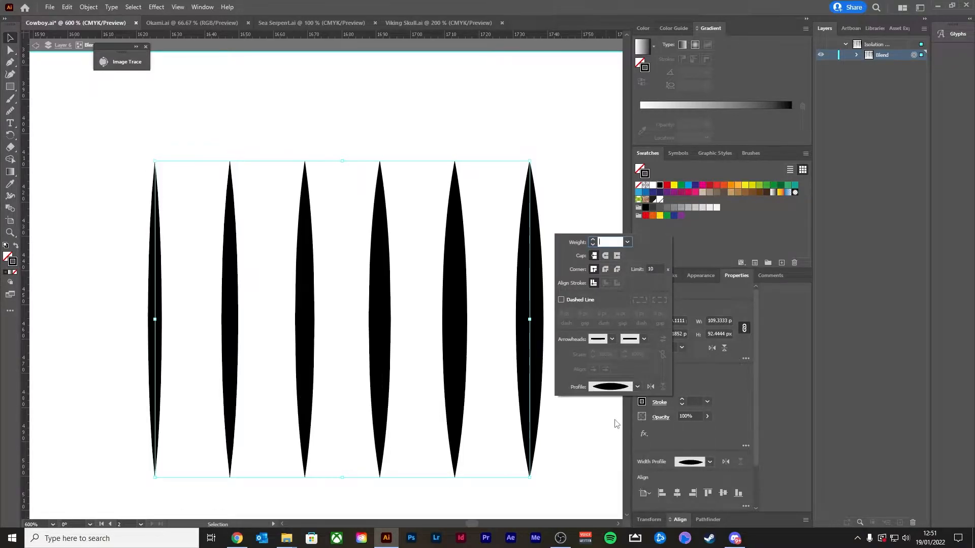
click(475, 188)
click(557, 219)
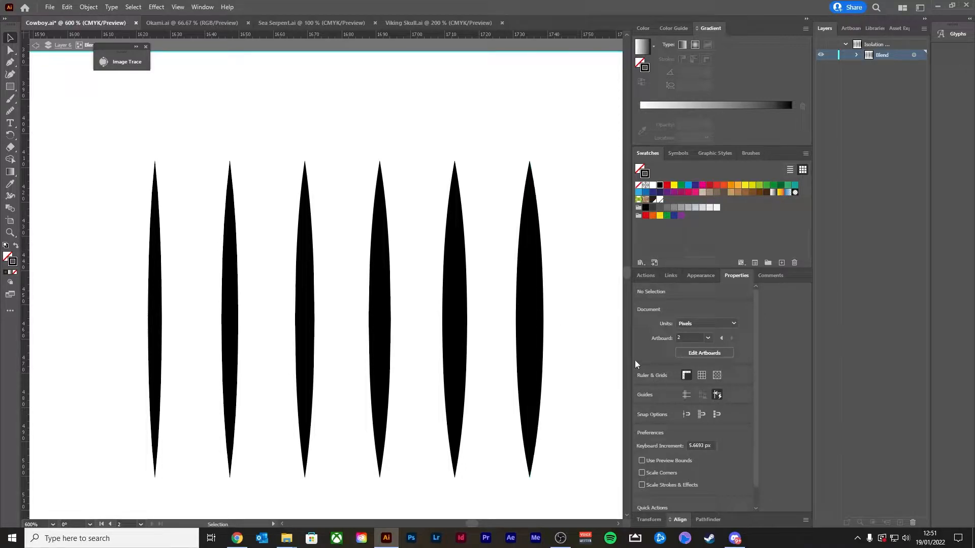
Apply the one-sided half-lens width profile to the blend's rightmost line.
click(540, 338)
click(659, 402)
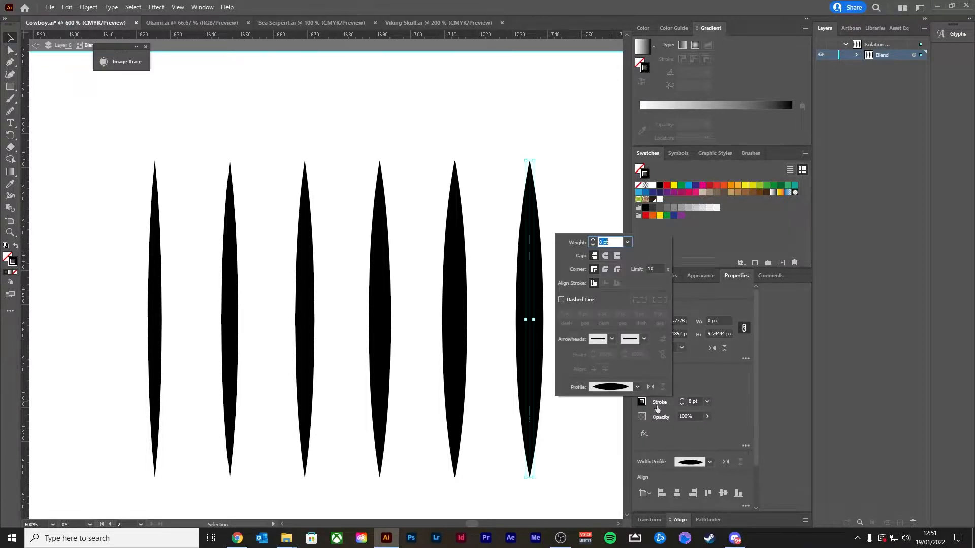
click(636, 387)
click(609, 496)
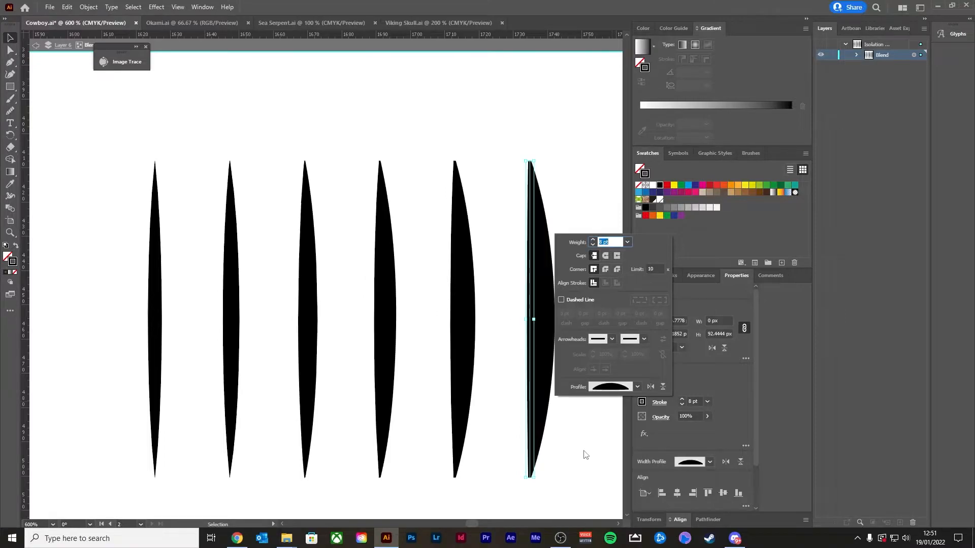
click(628, 388)
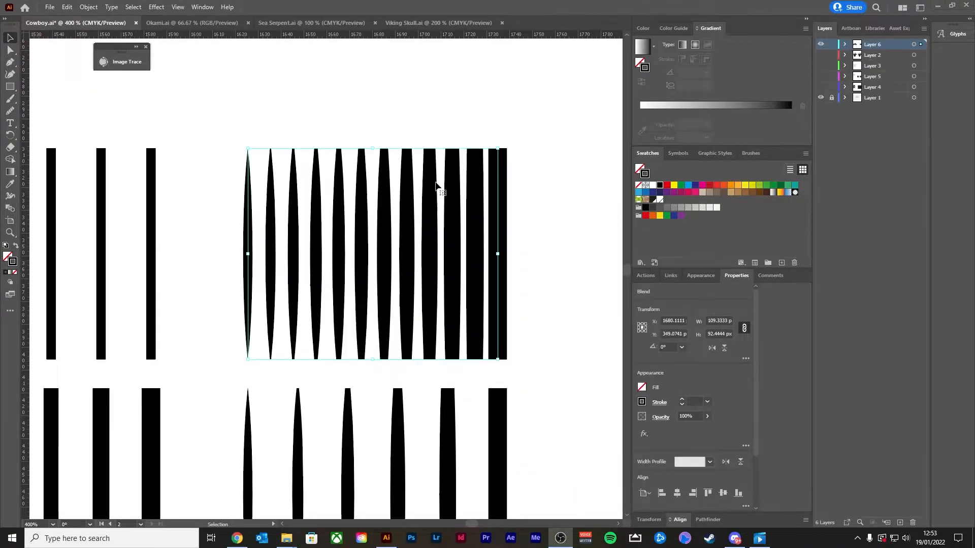
Isolate the lower six-line blend and apply the triangular width profile to its rightmost uniform line.
drag(435, 226, 426, 205)
scroll(491, 174, down, 5)
scroll(450, 246, right, 1)
double_click(476, 286)
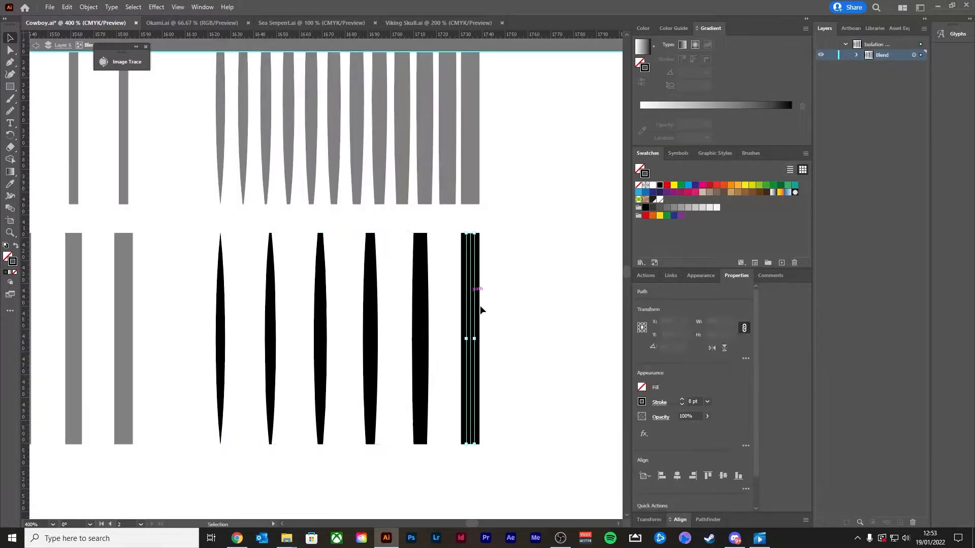
click(659, 403)
click(637, 387)
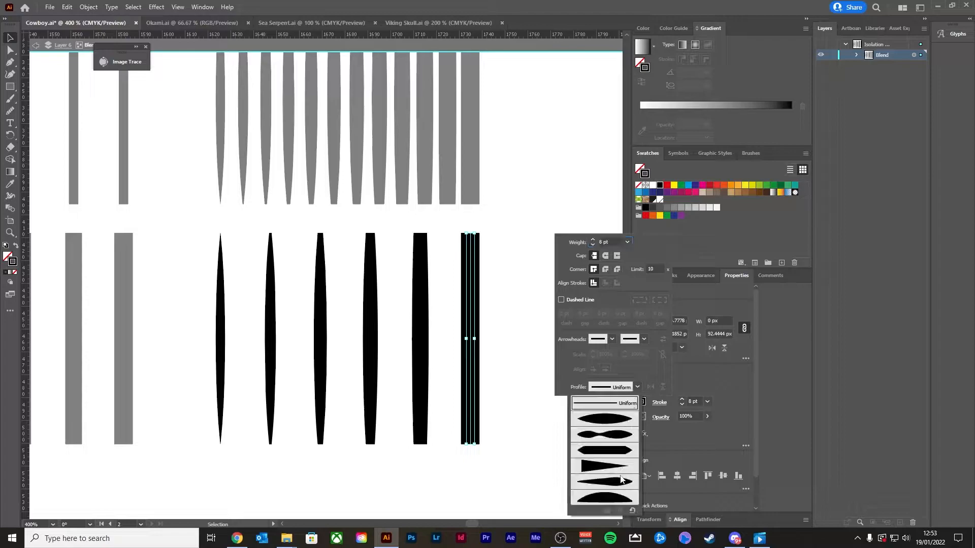
click(610, 478)
Apply the triangular width profile to the lower blend's leftmost line and raise its stroke to 5 pt.
click(218, 326)
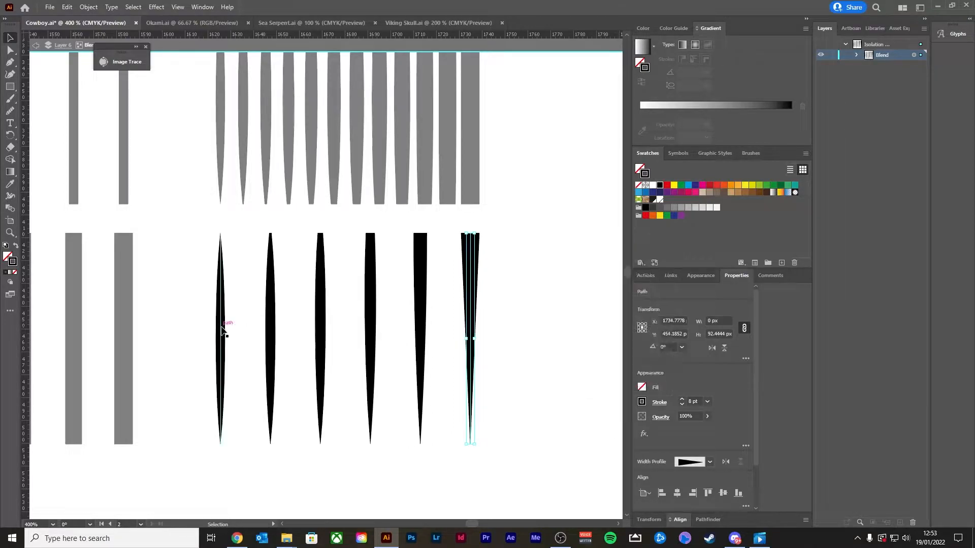
click(659, 401)
click(637, 387)
click(614, 470)
click(682, 399)
Set the lower triangular-profile blend's spacing to 20 specified steps after previewing it with 10, and deselect it.
click(96, 11)
mouse_move(170, 293)
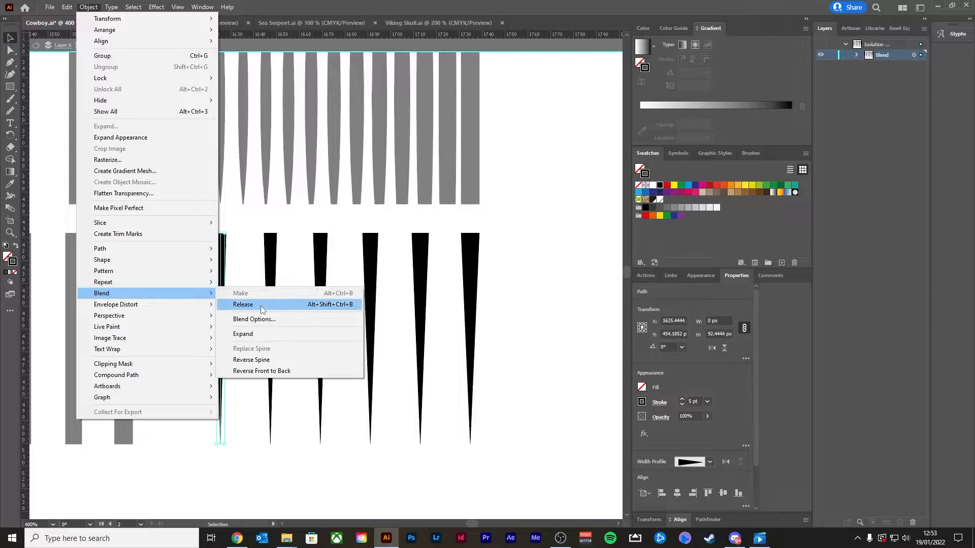
click(254, 319)
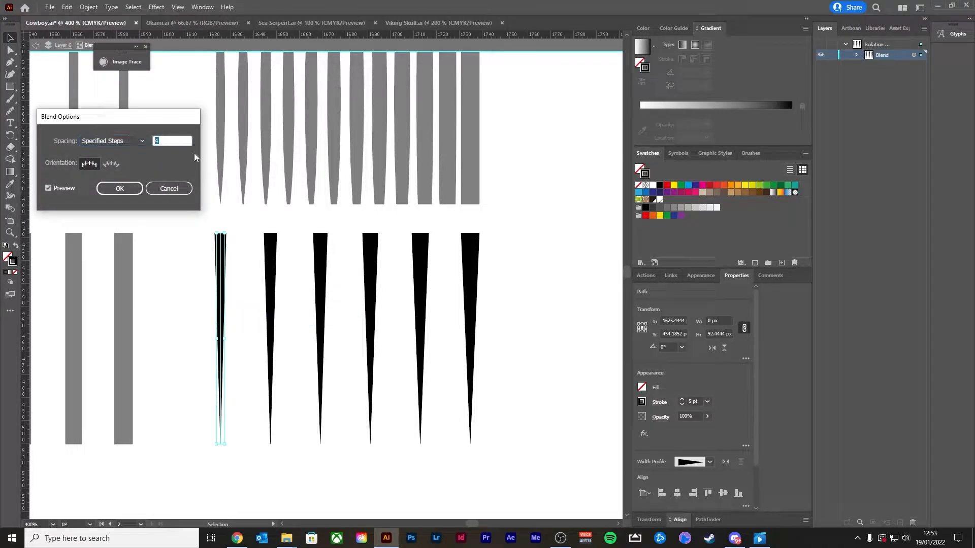
text(10)
key(Tab)
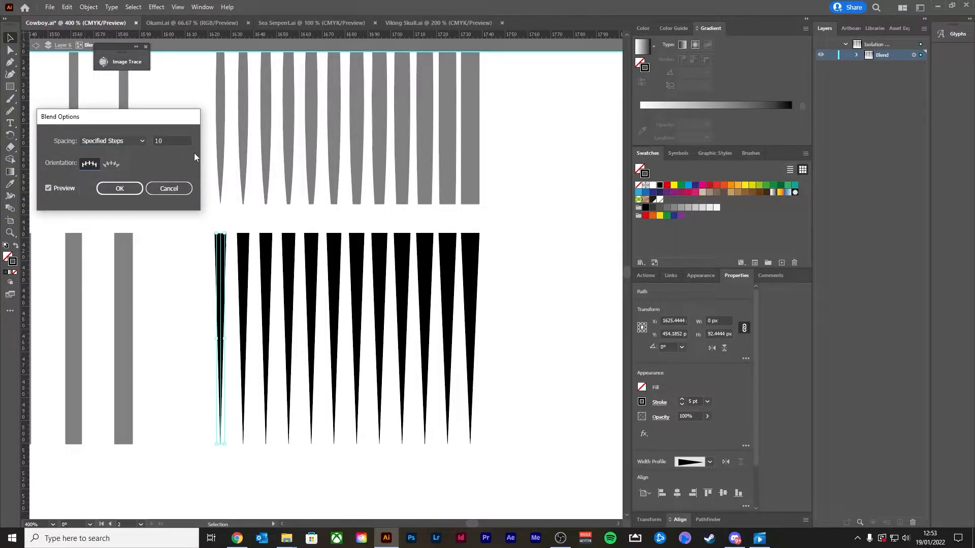
drag(172, 142, 146, 139)
text(20)
key(Tab)
key(Return)
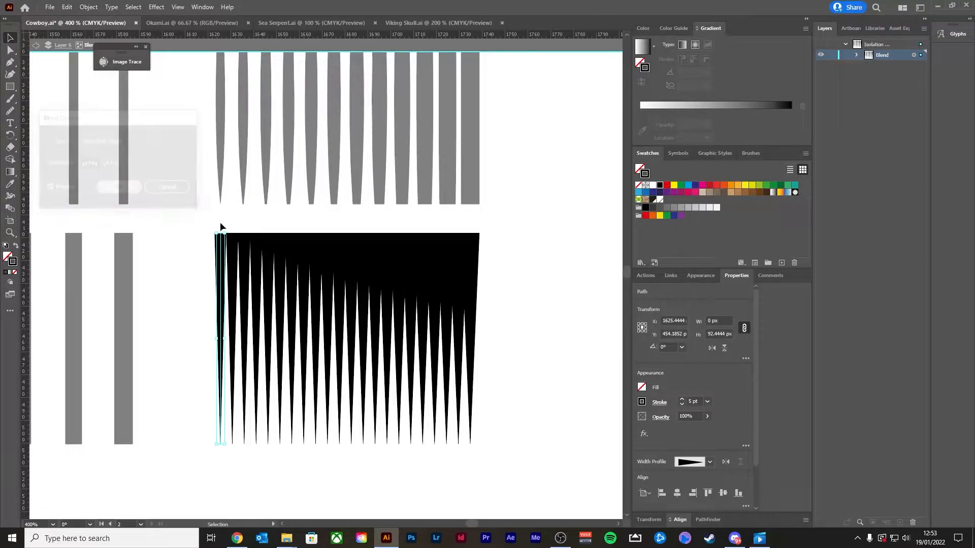
click(280, 217)
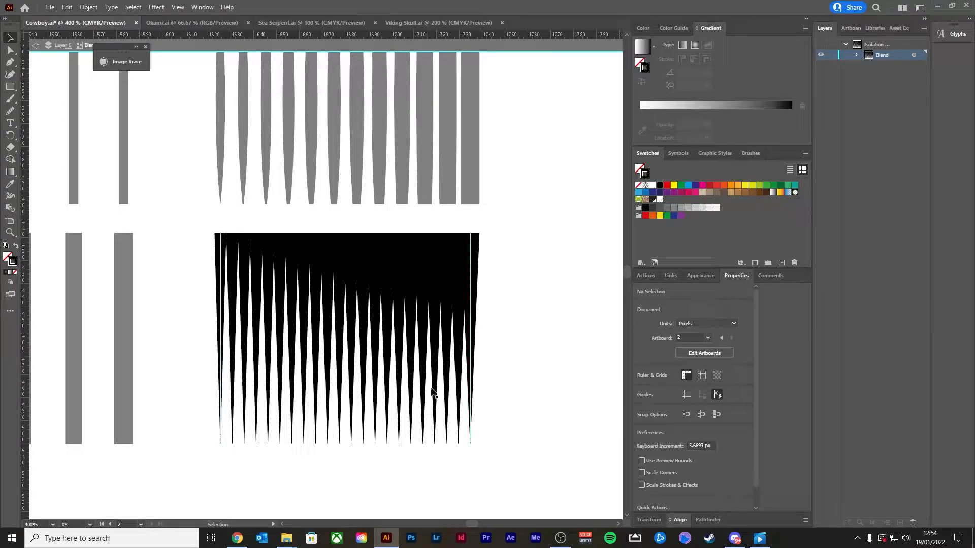
Exit isolation mode and expand the lower 20-step blend into separate editable lines.
click(470, 272)
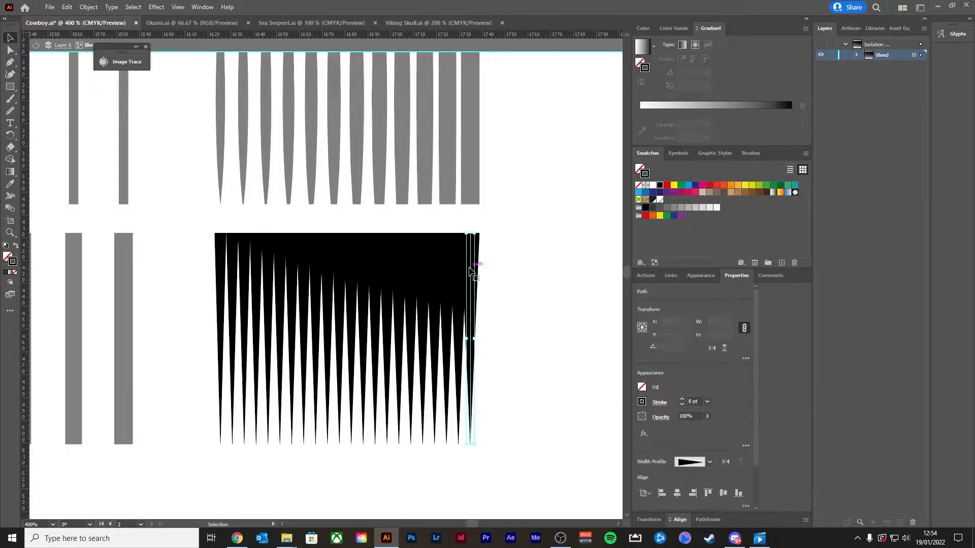
double_click(527, 274)
click(477, 274)
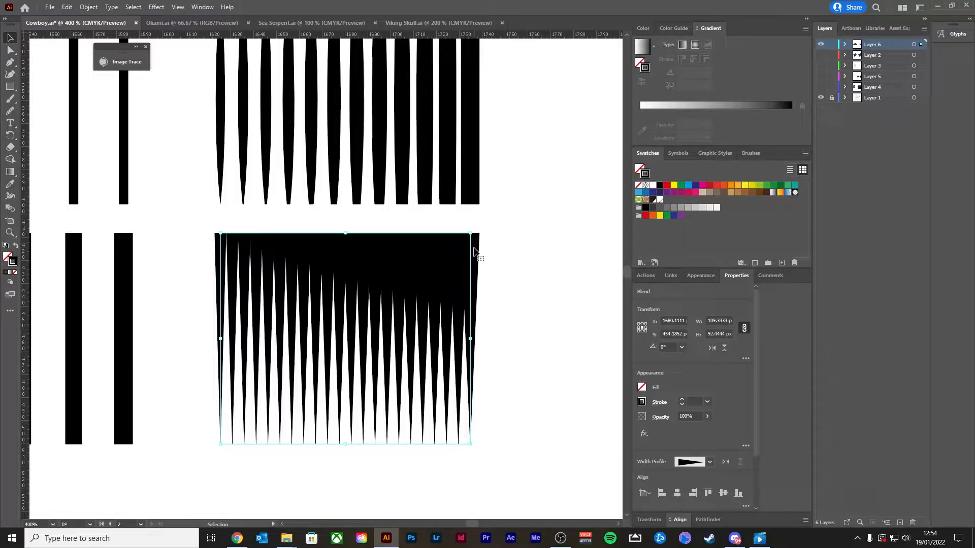
click(89, 10)
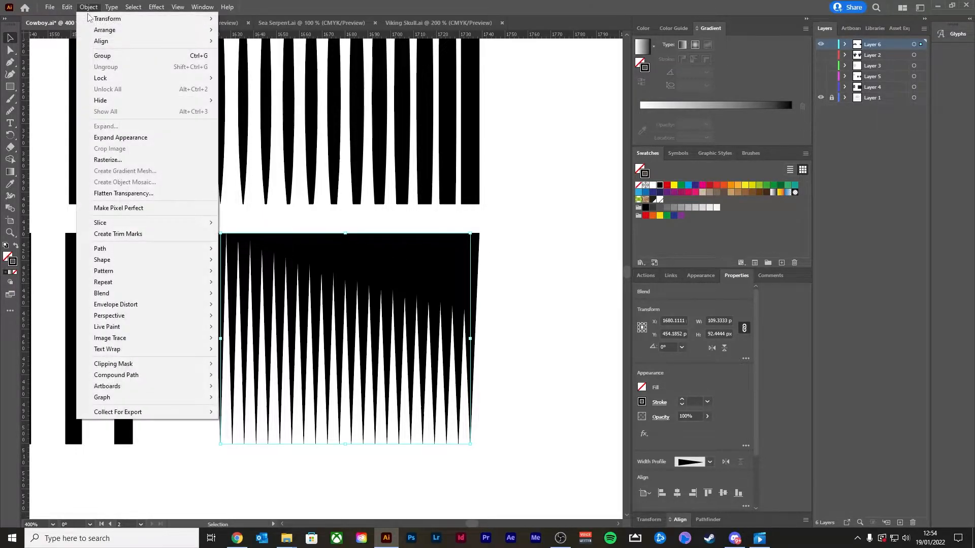
mouse_move(164, 292)
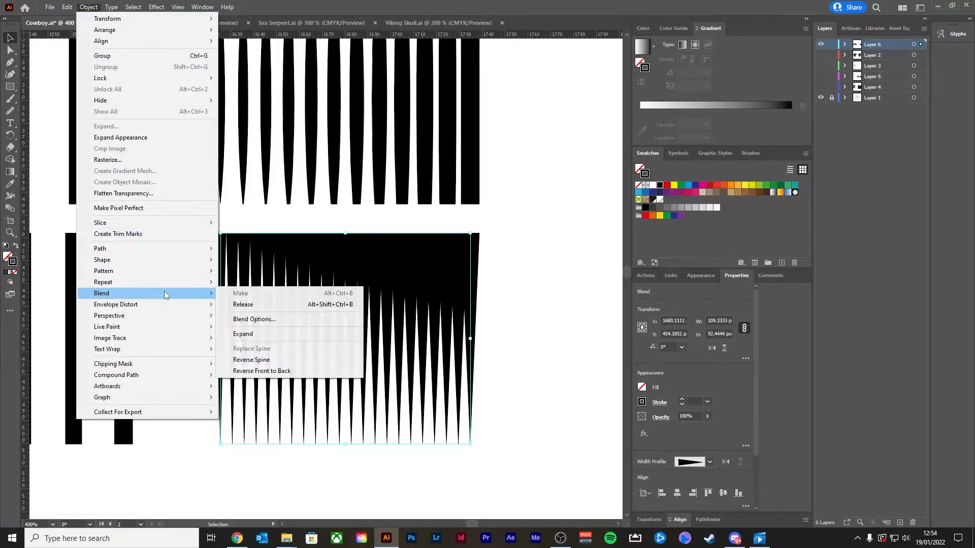
click(260, 335)
click(485, 311)
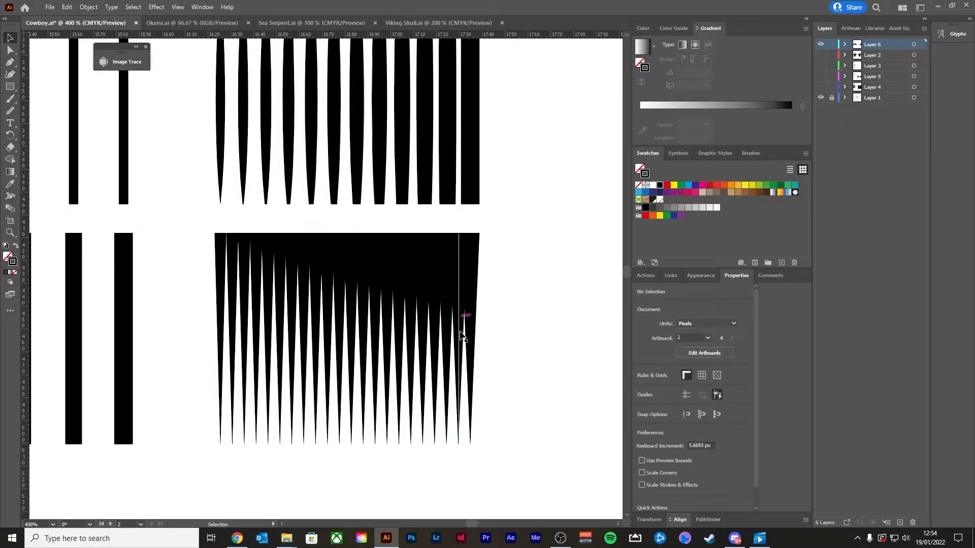
Try shortening individual expanded lines by moving their lower anchor points upward, undoing each move.
key(a)
drag(459, 438, 460, 394)
key(ctrl+z)
click(470, 444)
drag(469, 444, 470, 354)
key(ctrl+z)
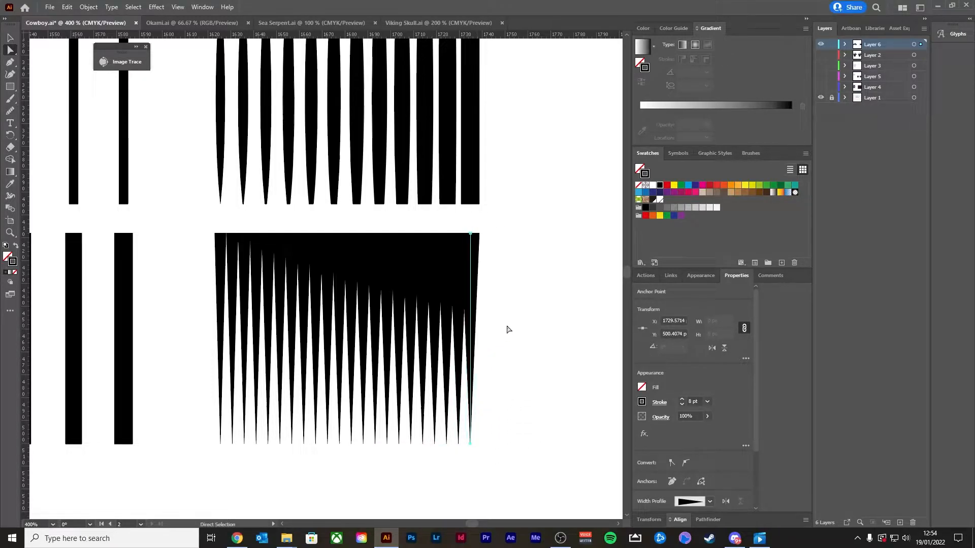
click(507, 328)
click(226, 444)
drag(226, 443, 226, 401)
key(ctrl+z)
click(496, 321)
Select the expanded line group and trim its lower tips along a wavy curve with the Eraser tool.
key(v)
click(460, 290)
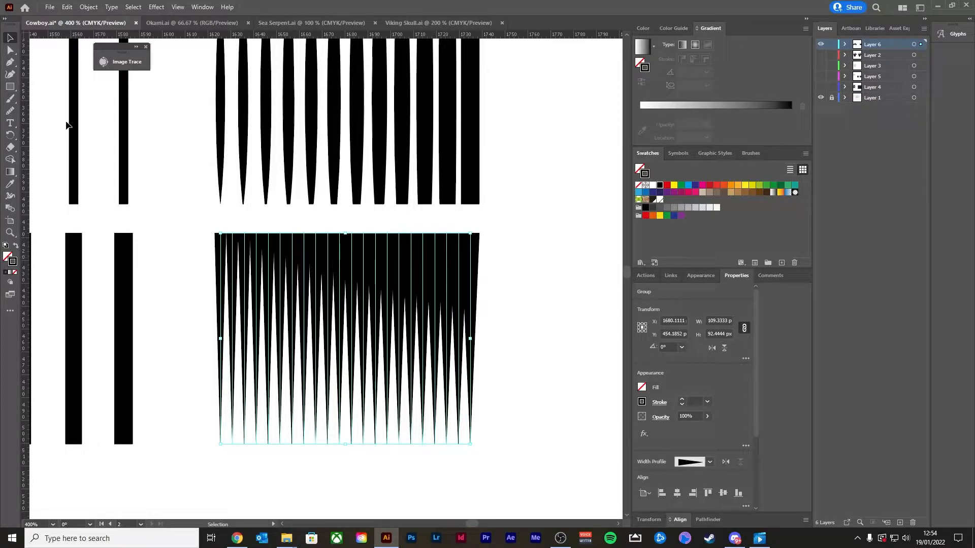
click(14, 150)
scroll(245, 218, down, 2)
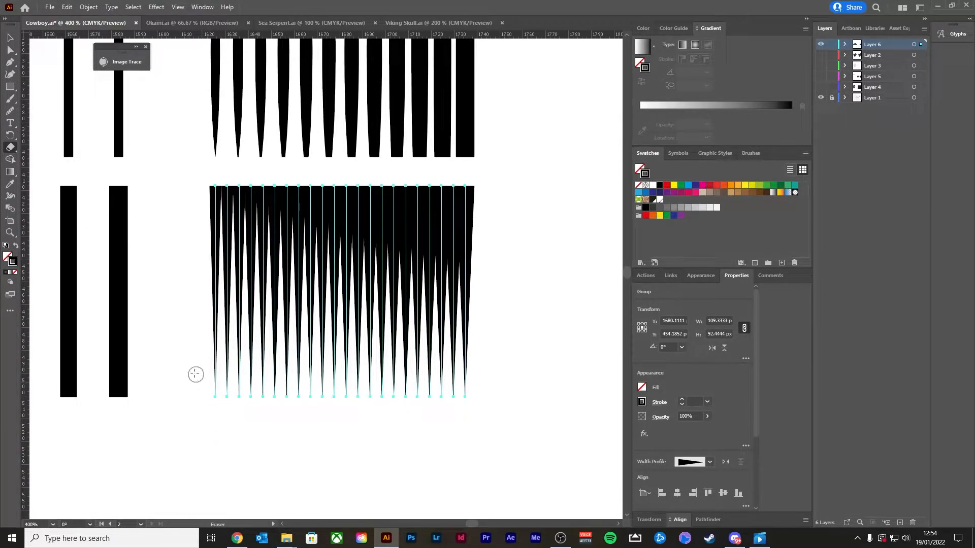
mouse_move(196, 358)
mouse_down()
mouse_move(229, 331)
mouse_move(287, 325)
mouse_move(398, 363)
mouse_move(513, 351)
mouse_up()
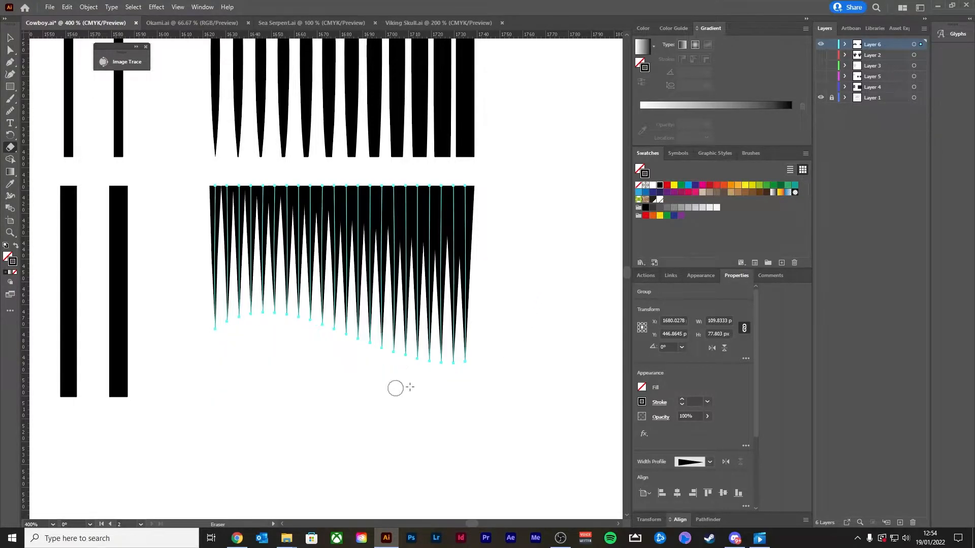
ctrl+click(434, 362)
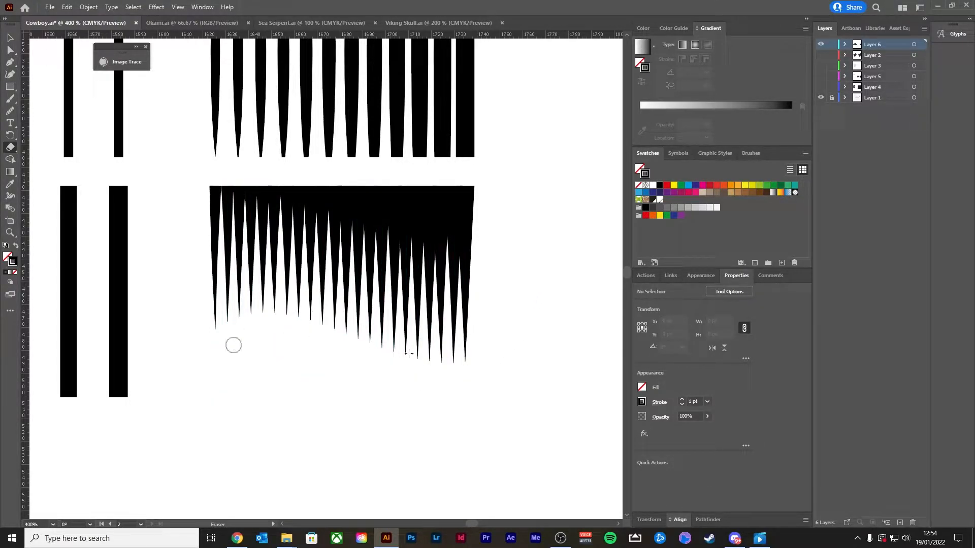
Erase the group's lower tips again along a convex curve and erase the detached leftover pieces.
ctrl+click(432, 361)
mouse_move(477, 298)
mouse_down()
mouse_move(457, 316)
mouse_move(215, 317)
mouse_move(135, 258)
mouse_up()
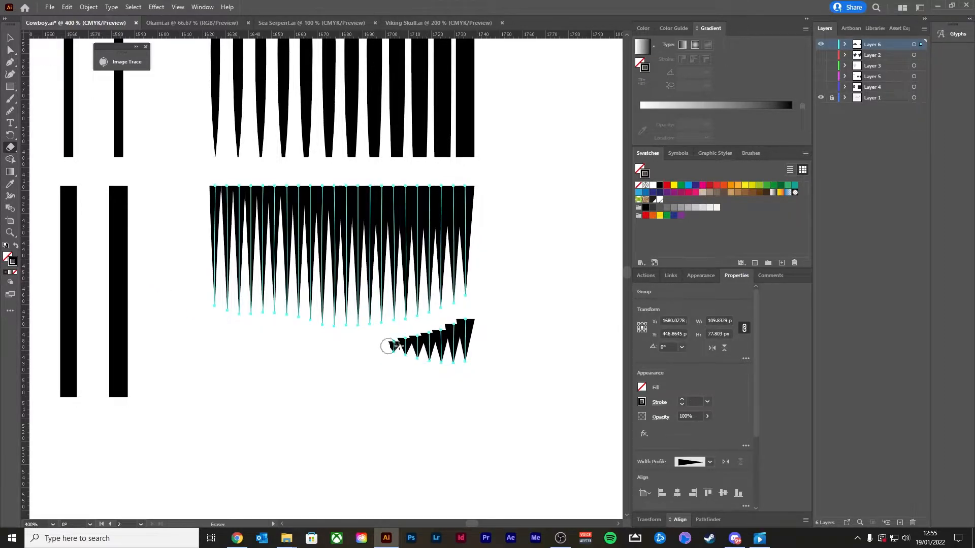
drag(381, 346, 465, 322)
drag(380, 345, 488, 348)
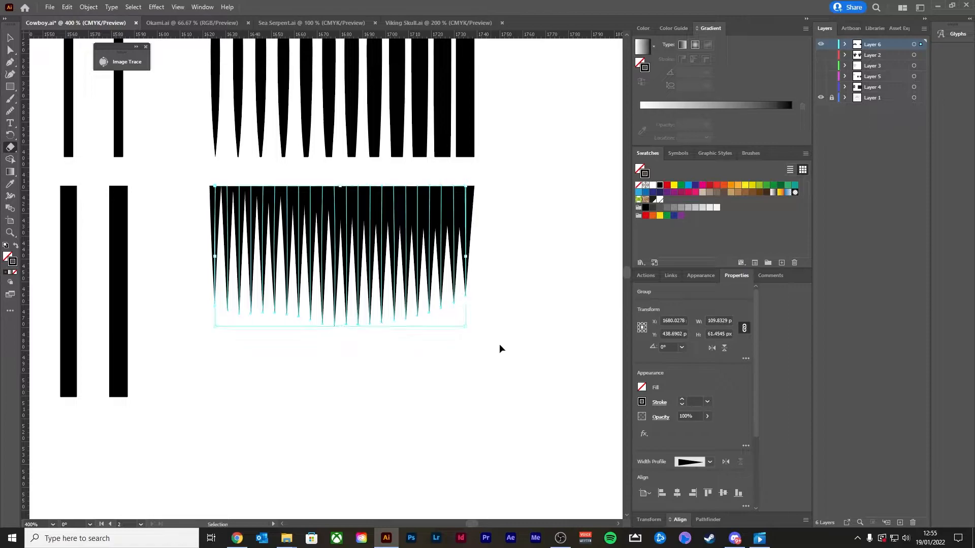
ctrl+click(499, 343)
Expand the appearance of the trimmed line group and unite its overlapping outlines into a single shape.
alt+scroll(477, 335, down, 1)
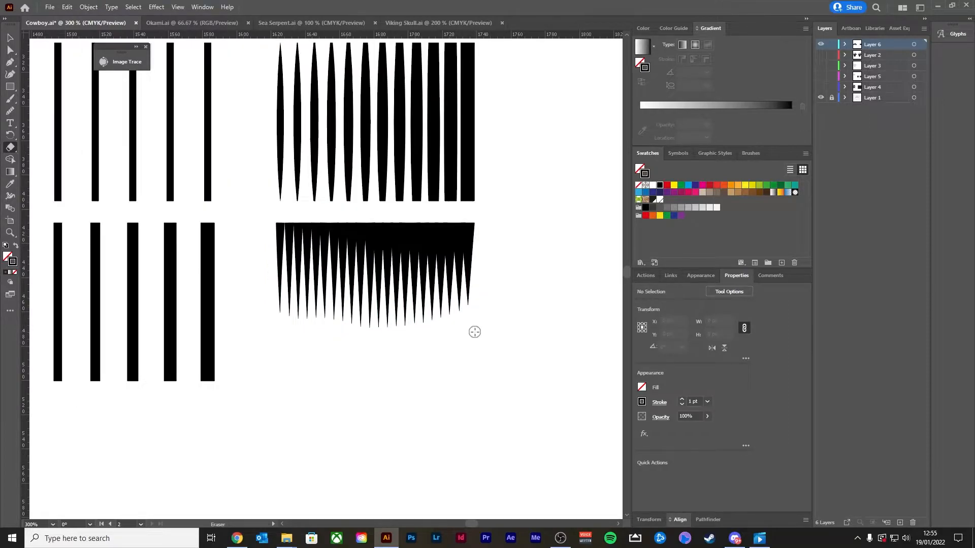
alt+scroll(453, 320, up, 2)
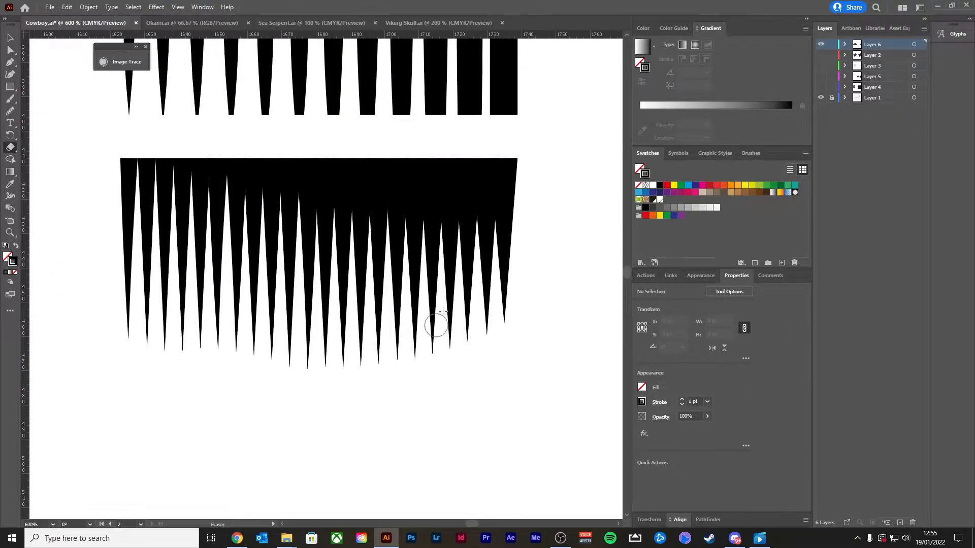
key(v)
click(455, 231)
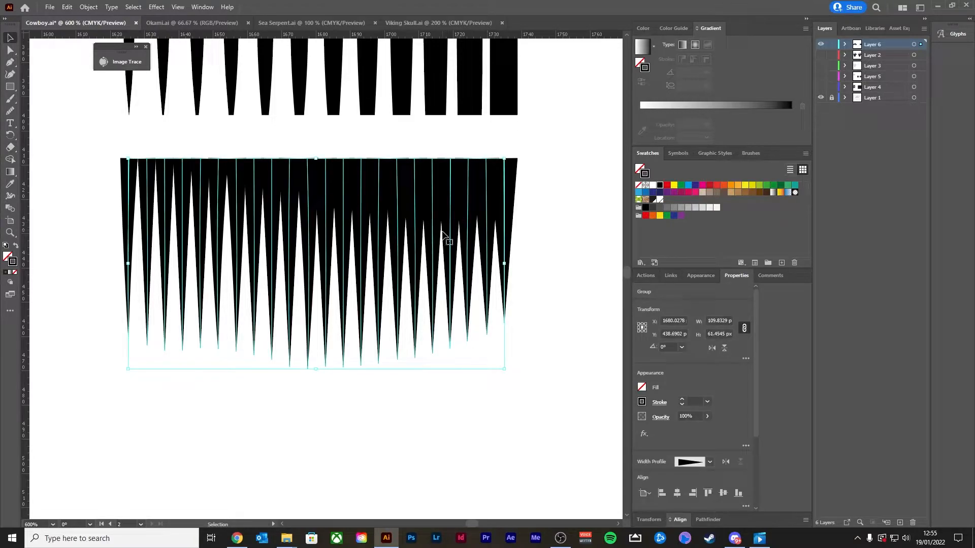
click(92, 8)
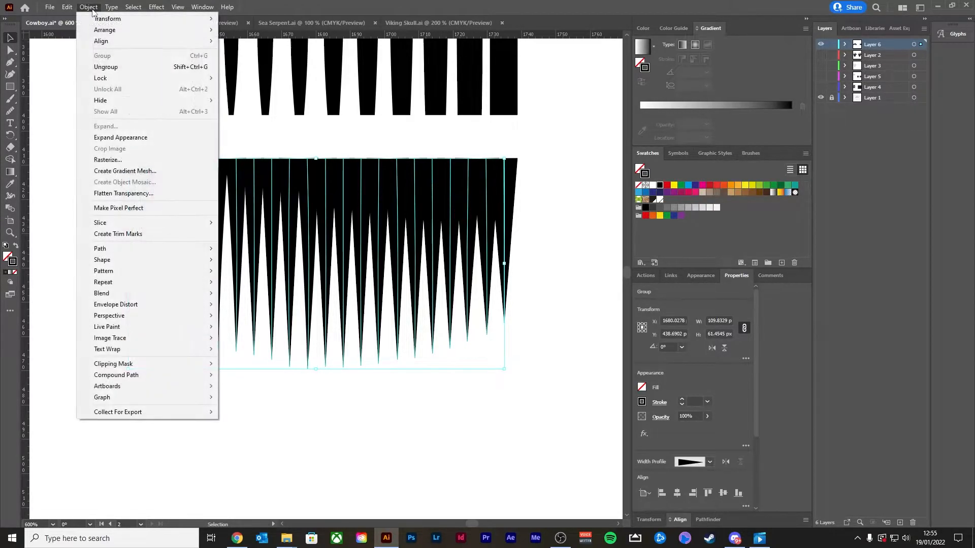
click(122, 141)
scroll(685, 448, down, 3)
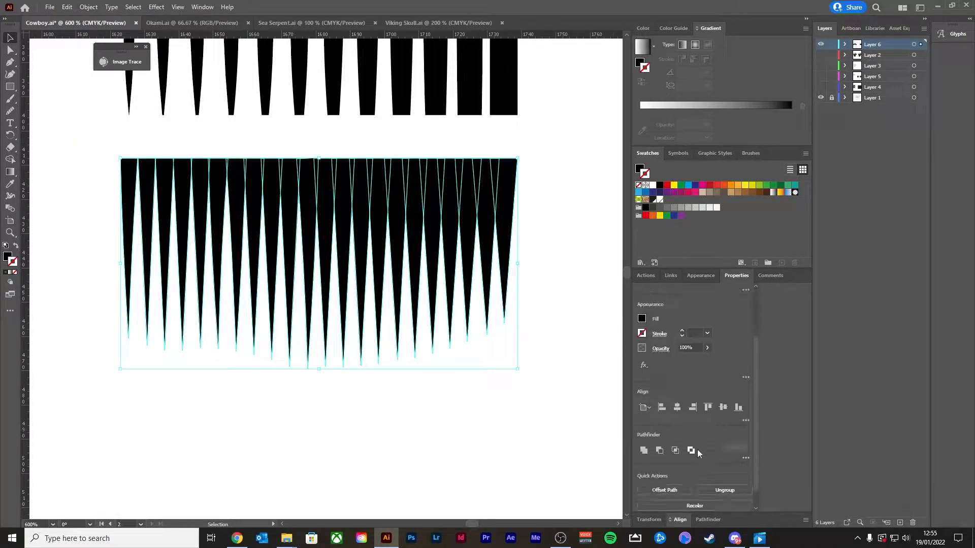
click(643, 450)
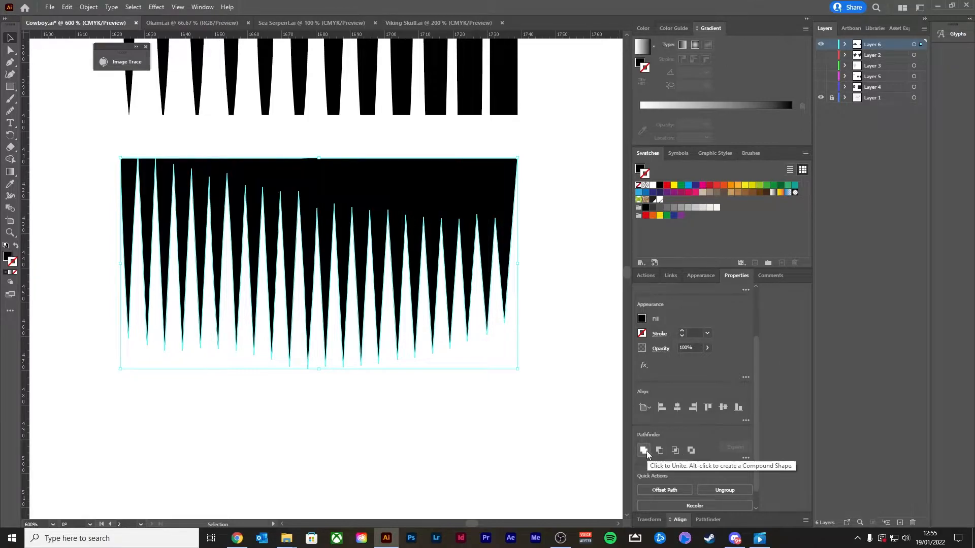
click(541, 400)
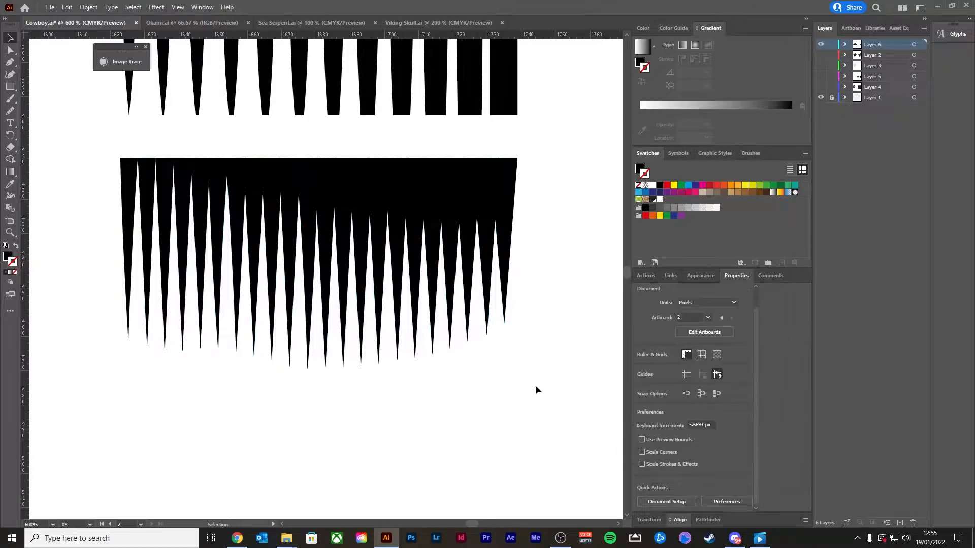
Try moving the united hatch shape and undo the move, then test solid swatch fills on it, ending with red.
drag(429, 202, 420, 300)
key(ctrl+z)
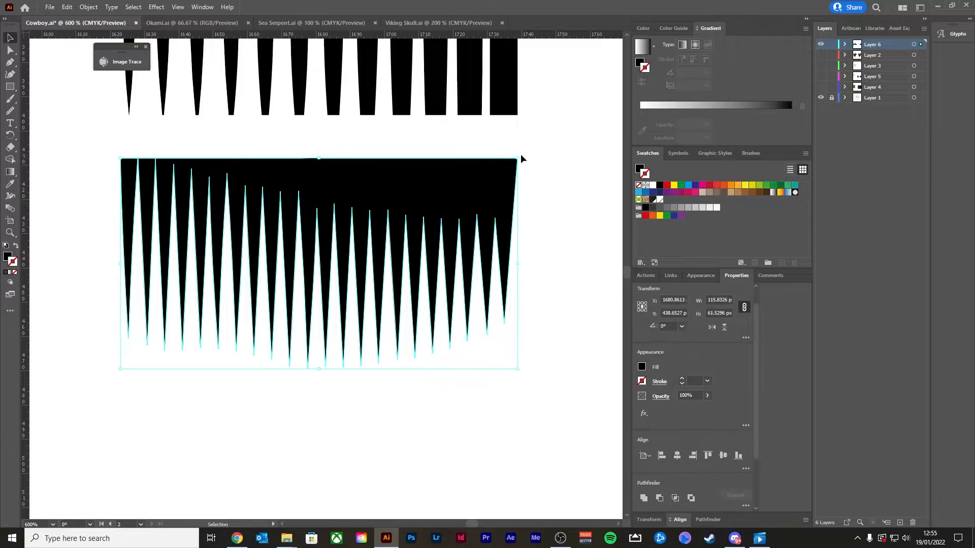
click(660, 186)
click(667, 186)
click(674, 185)
key(ctrl+z)
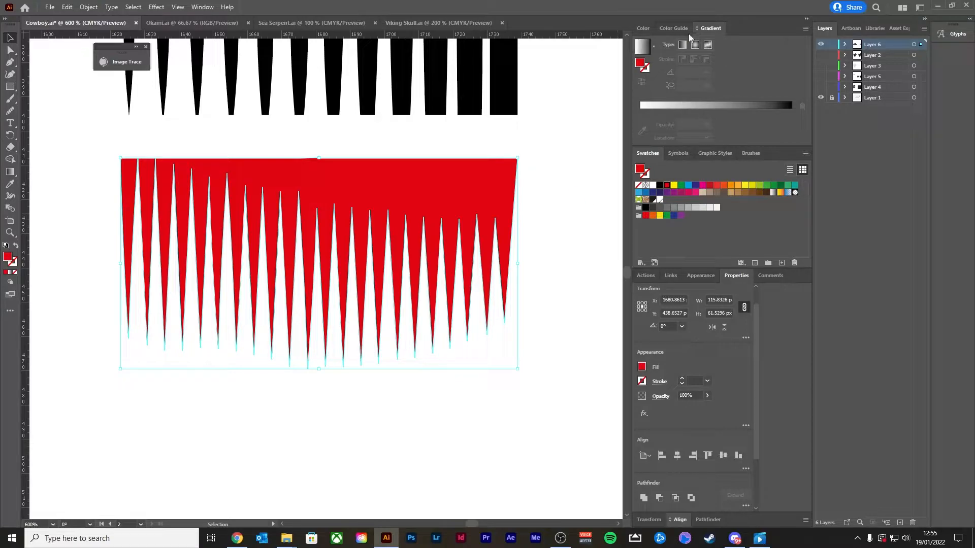
Fill the united hatch shape with a white-to-black linear gradient running vertically at 90°, black along the upper edge and white at the tips.
click(710, 103)
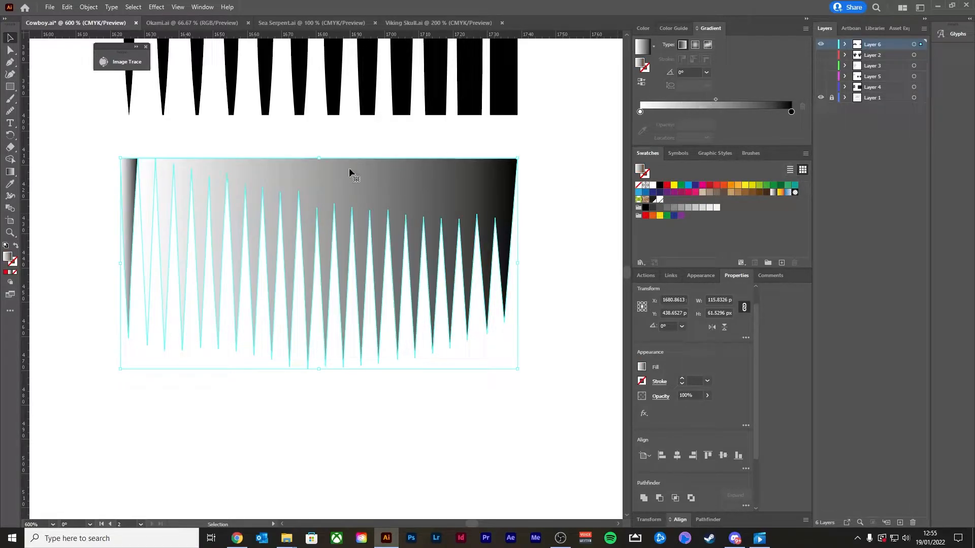
key(a)
click(10, 172)
mouse_move(267, 152)
mouse_down()
mouse_move(267, 291)
mouse_move(278, 331)
mouse_up()
drag(363, 355, 365, 161)
key(v)
click(558, 195)
Examine how the gradient-filled hatch shape fades toward its tips, viewing it at different magnifications.
scroll(441, 213, down, 2)
scroll(438, 214, up, 3)
scroll(390, 201, down, 1)
key(space)
drag(329, 327, 342, 325)
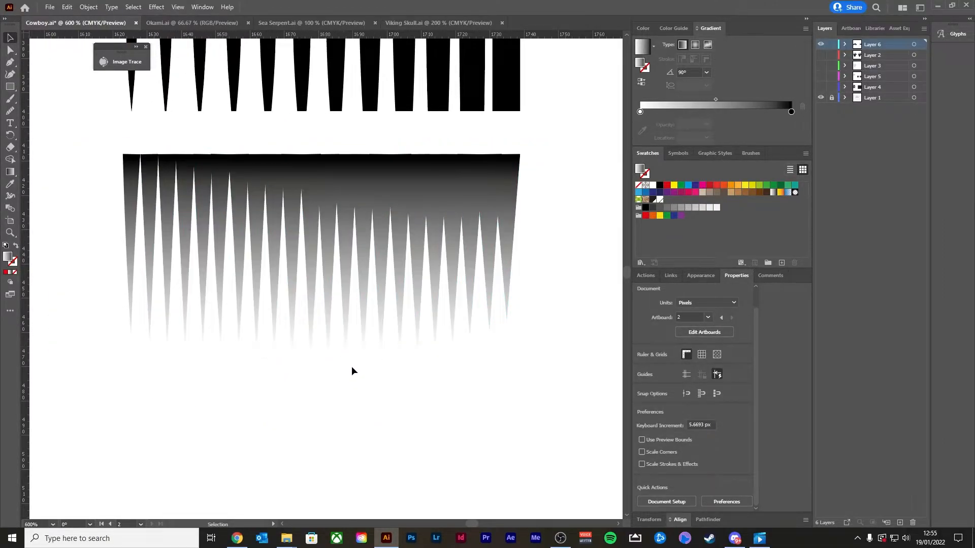
scroll(448, 330, down, 1)
scroll(362, 337, up, 1)
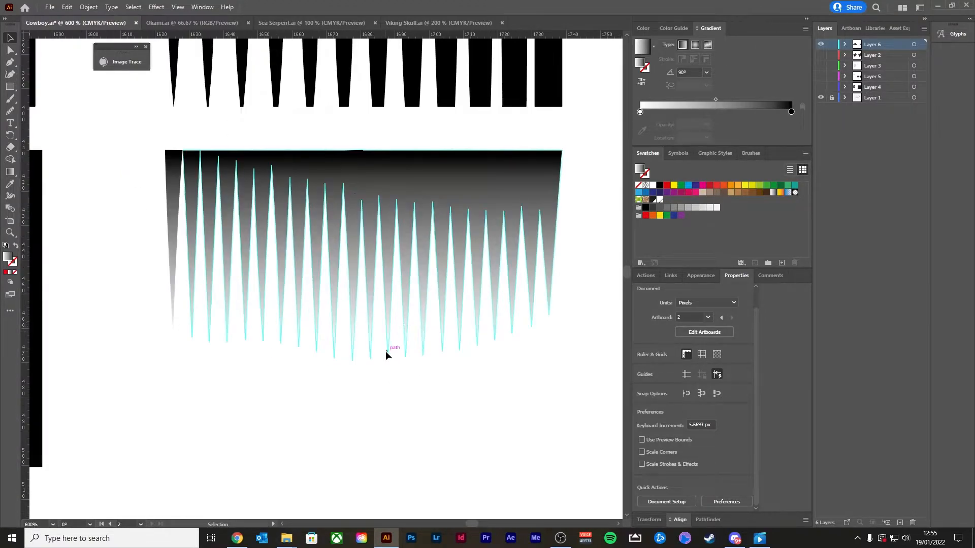
key(space)
drag(484, 366, 465, 383)
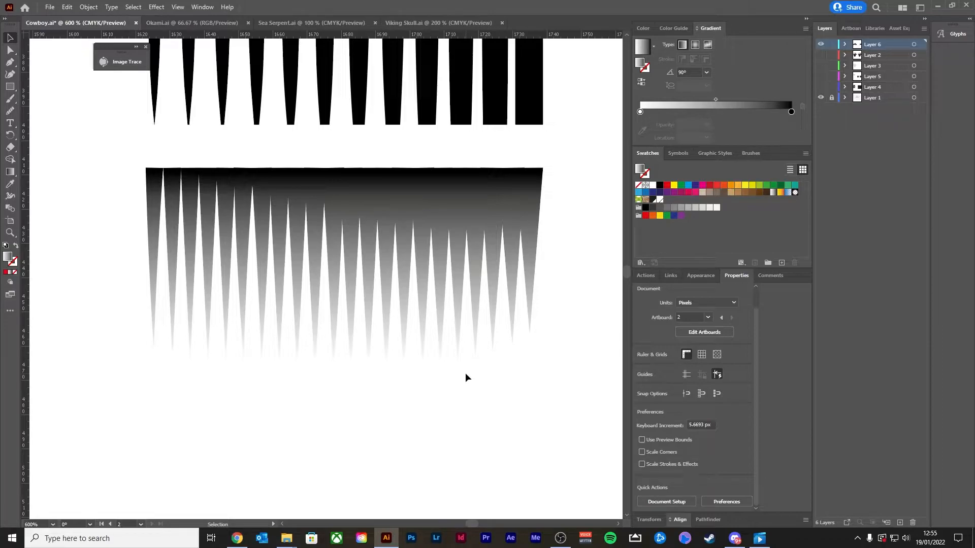
scroll(466, 307, down, 1)
key(space)
drag(448, 260, 413, 293)
key(space)
scroll(353, 289, up, 1)
scroll(308, 267, up, 1)
scroll(337, 266, up, 1)
scroll(317, 264, up, 1)
scroll(317, 264, down, 1)
key(space)
drag(341, 257, 378, 270)
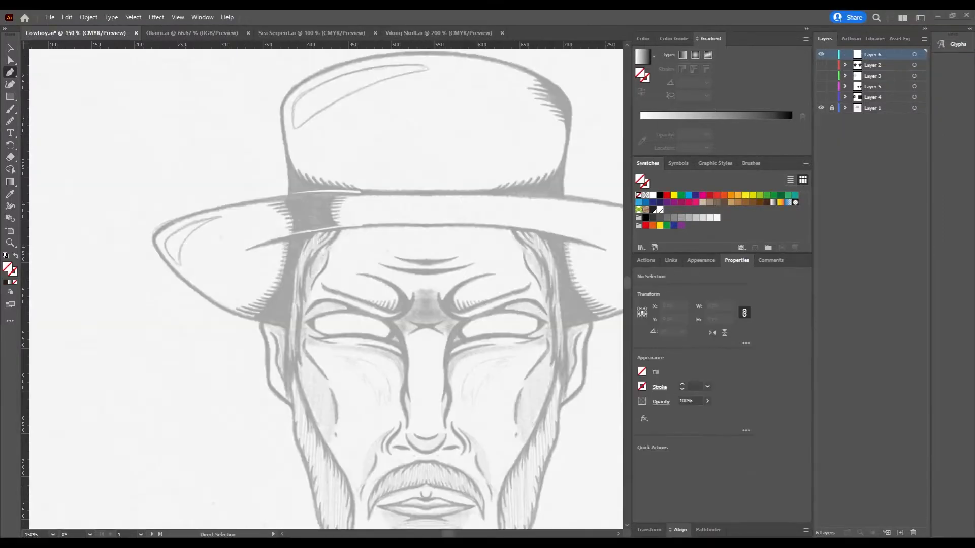
Try tracing the outer edge of the cowboy hat brim's left side with the Pen tool, and delete the path.
scroll(258, 320, up, 3)
key(space)
mouse_move(333, 321)
mouse_down()
mouse_move(380, 393)
mouse_move(478, 449)
mouse_up()
click(383, 391)
key(space)
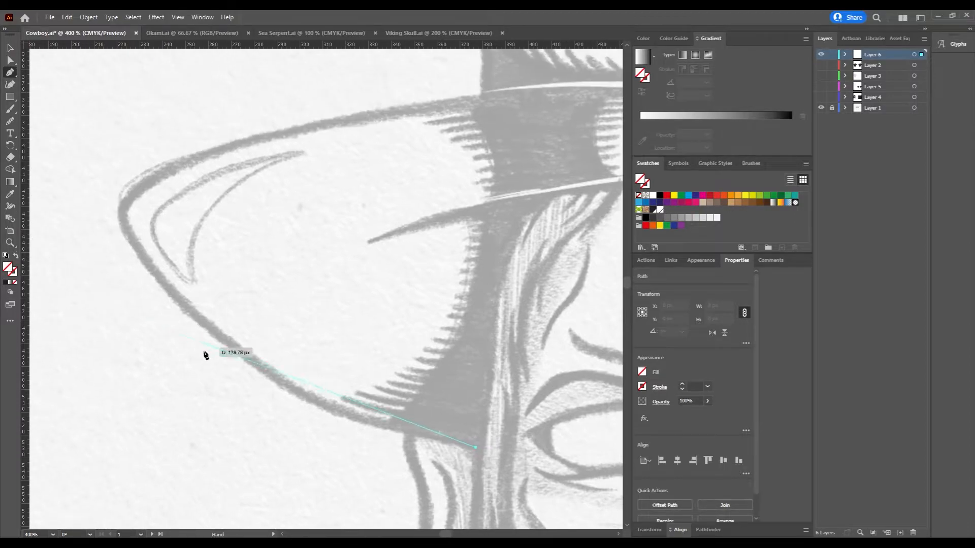
drag(227, 341, 142, 260)
key(space)
drag(128, 208, 174, 244)
scroll(200, 235, down, 6)
scroll(203, 235, up, 2)
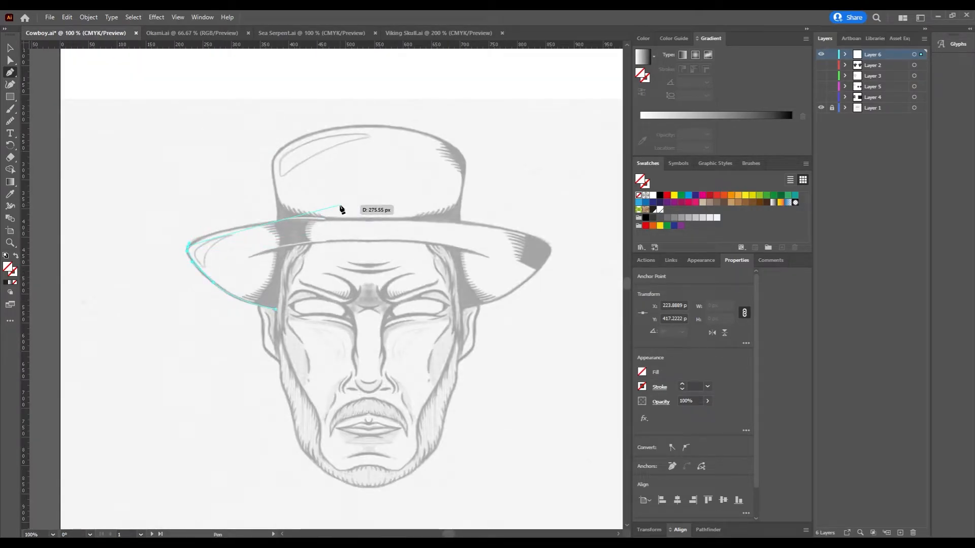
key(Delete)
key(Delete)
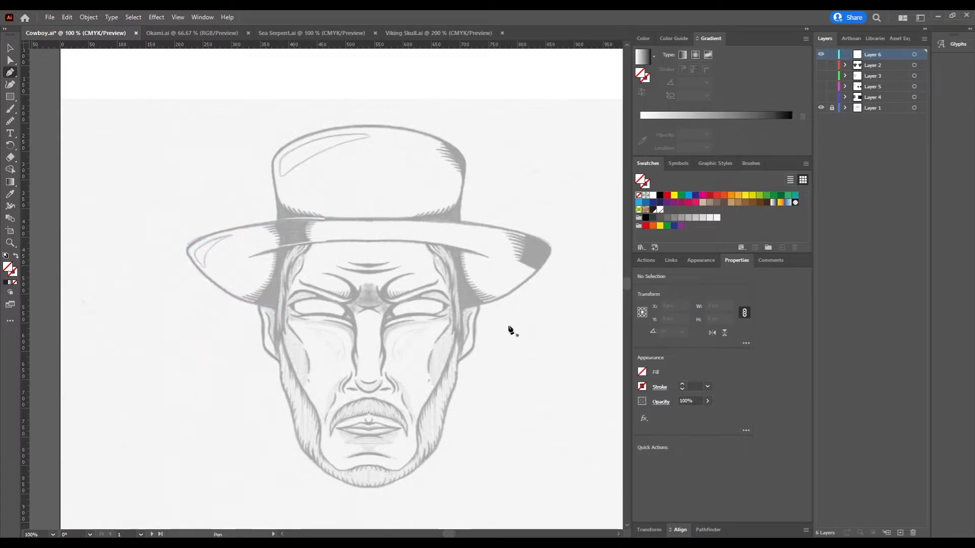
Trace the lower edge of the hat brim's left side with the Pen tool, from beside the ear to the brim tip.
scroll(259, 299, up, 6)
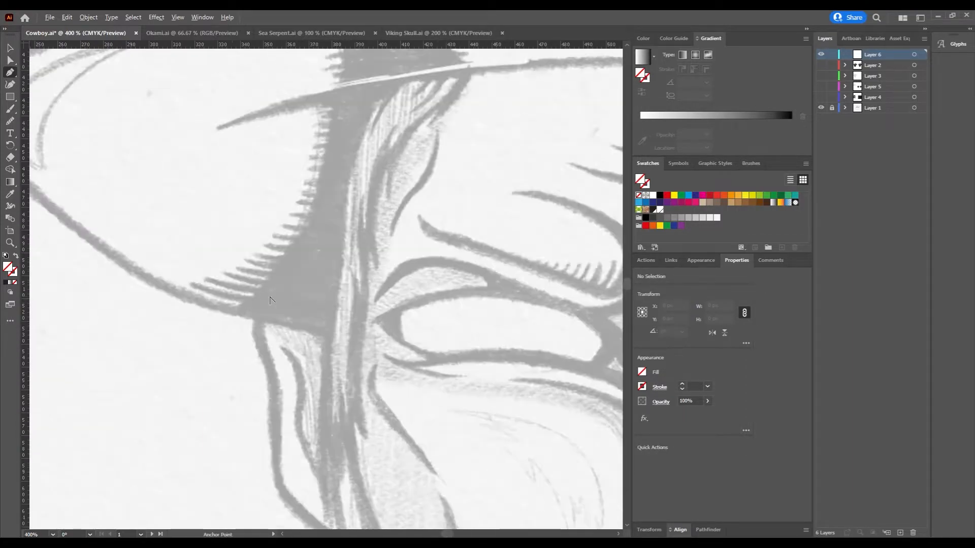
drag(264, 289, 594, 480)
click(466, 362)
mouse_move(216, 366)
mouse_down()
mouse_move(96, 298)
mouse_move(203, 355)
mouse_up()
scroll(200, 355, down, 3)
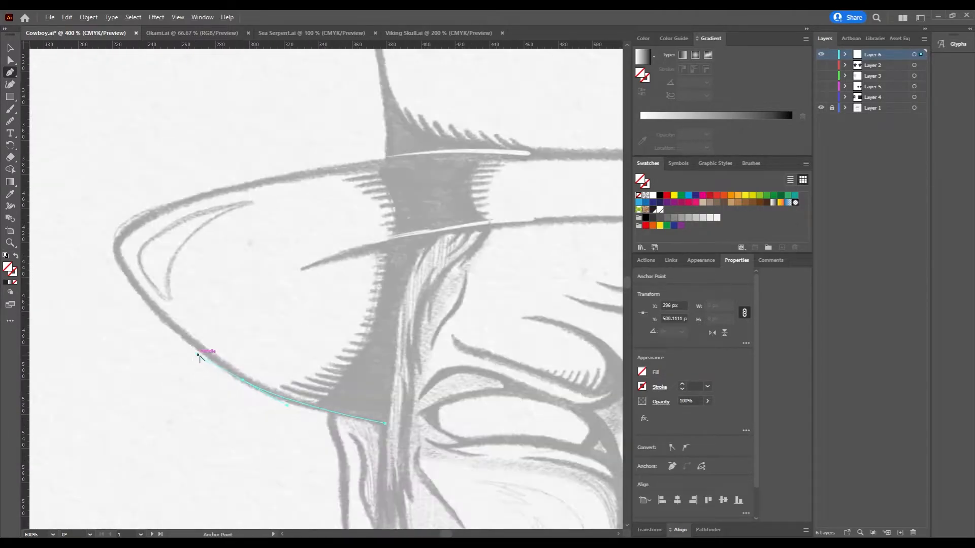
key(ctrl+z)
drag(324, 325, 408, 392)
mouse_move(215, 349)
mouse_down()
mouse_move(146, 266)
mouse_move(122, 213)
mouse_move(104, 207)
mouse_up()
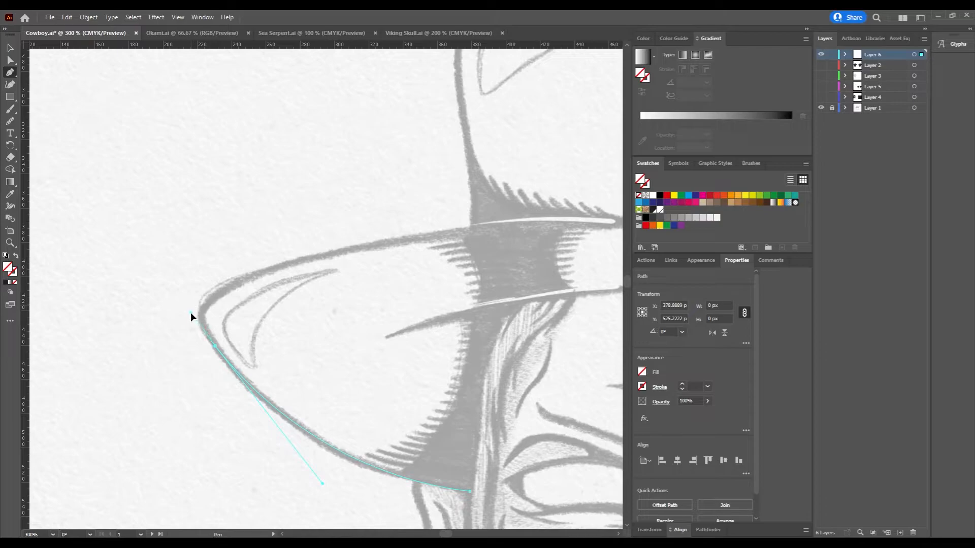
Continue the path along the upper edge of the left brim and up the crown's left side toward the top.
click(332, 253)
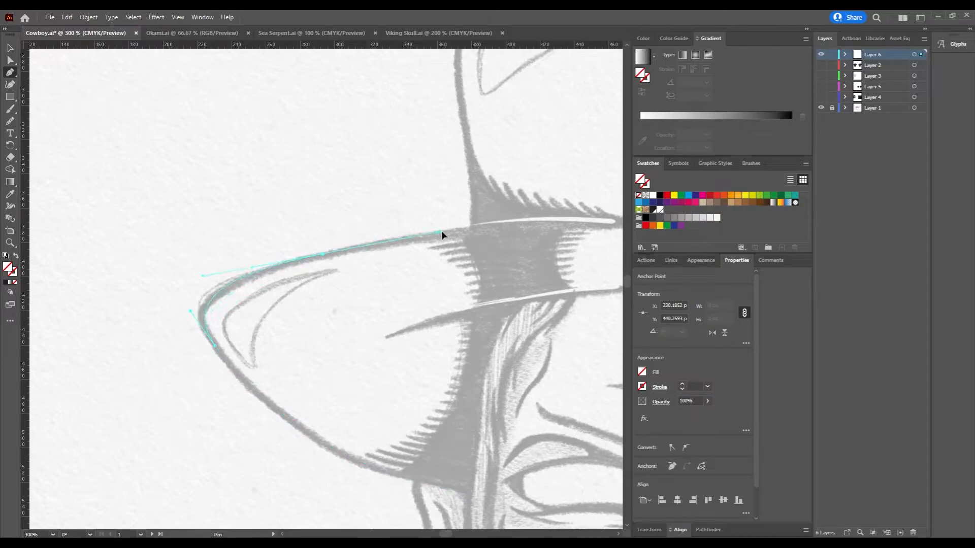
drag(459, 225, 268, 446)
click(281, 446)
click(269, 319)
drag(274, 259, 195, 323)
drag(370, 236, 477, 215)
drag(477, 215, 316, 235)
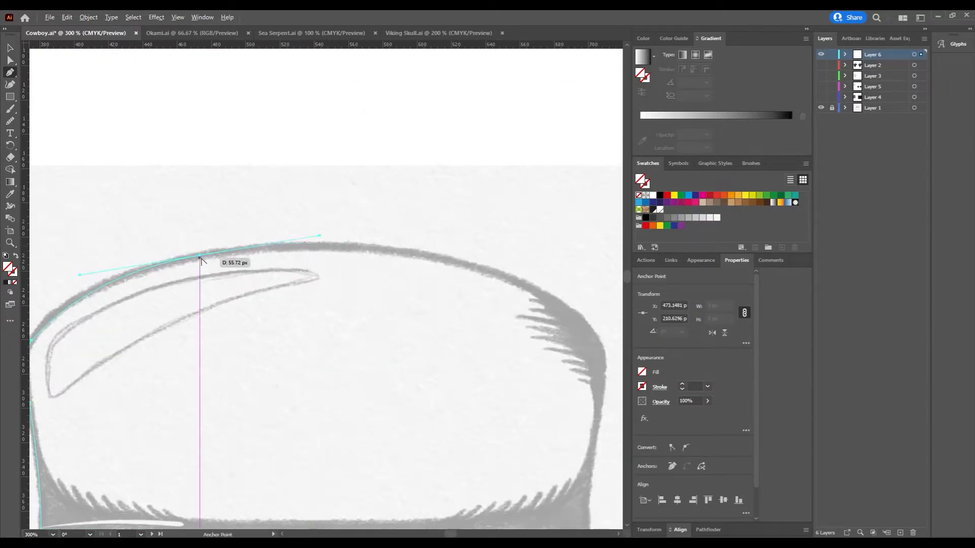
Close the left half of the hat silhouette down its centre line and beneath the brim, as a black filled shape.
click(317, 231)
drag(318, 495, 376, 153)
click(375, 246)
drag(374, 247, 522, 191)
click(278, 212)
click(247, 460)
key(ctrl+minus)
key(ctrl+minus)
Duplicate the black half-hat, flip the copy horizontally and place it as the hat's right half.
alt+drag(325, 243, 477, 244)
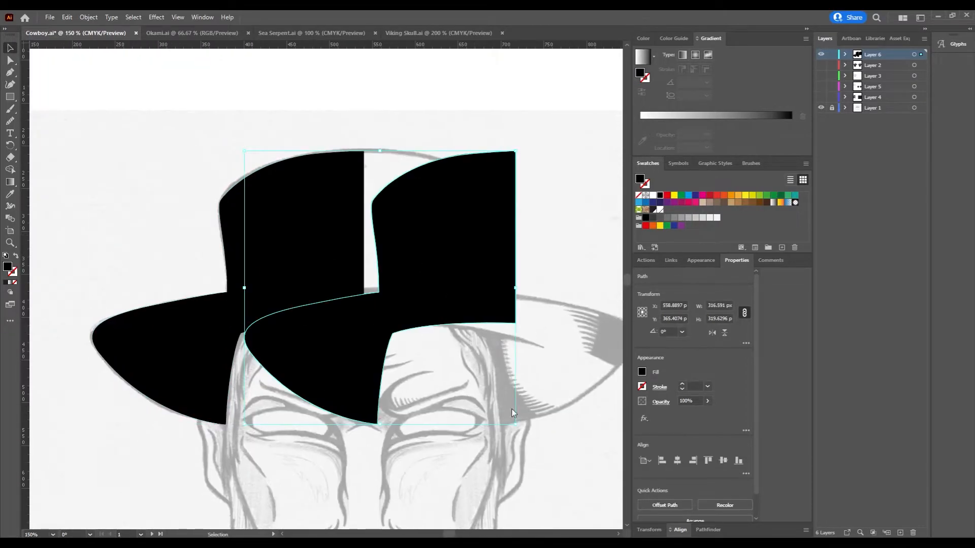
click(712, 333)
drag(360, 231, 476, 231)
Join the two hat halves and make a compound path that leaves a thick hollow hat outline.
shift+click(284, 253)
key(ctrl+j)
key(ctrl+8)
click(541, 278)
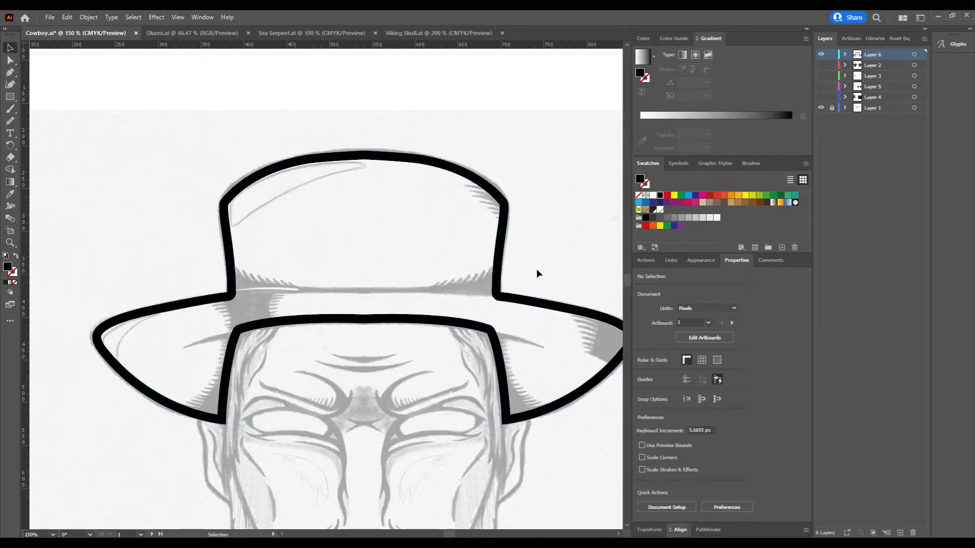
Draw the tapering crease and the black shadow area on the left side of the brim with the Pen tool.
key(ctrl+plus)
key(ctrl+plus)
key(ctrl+plus)
drag(224, 254, 429, 317)
key(p)
click(145, 359)
drag(306, 296, 326, 302)
click(297, 322)
drag(297, 322, 380, 262)
scroll(221, 254, down, 3)
scroll(196, 288, up, 3)
click(337, 267)
drag(252, 469, 187, 503)
click(298, 492)
Draw the black shape along the base of the crown's left half, with a curved shadow in the corner.
drag(326, 228, 216, 401)
scroll(167, 348, down, 3)
scroll(260, 342, up, 2)
click(115, 352)
drag(386, 340, 550, 340)
scroll(395, 336, up, 5)
click(348, 354)
click(348, 288)
scroll(559, 355, down, 4)
click(159, 343)
click(145, 374)
click(375, 344)
drag(159, 294, 139, 239)
click(167, 350)
Mirror a copy of the inked shadow shapes onto the hat's right half and unite all the hat shapes.
key(v)
scroll(258, 270, down, 4)
mouse_move(429, 299)
mouse_down()
mouse_move(542, 327)
mouse_move(438, 286)
mouse_up()
click(712, 332)
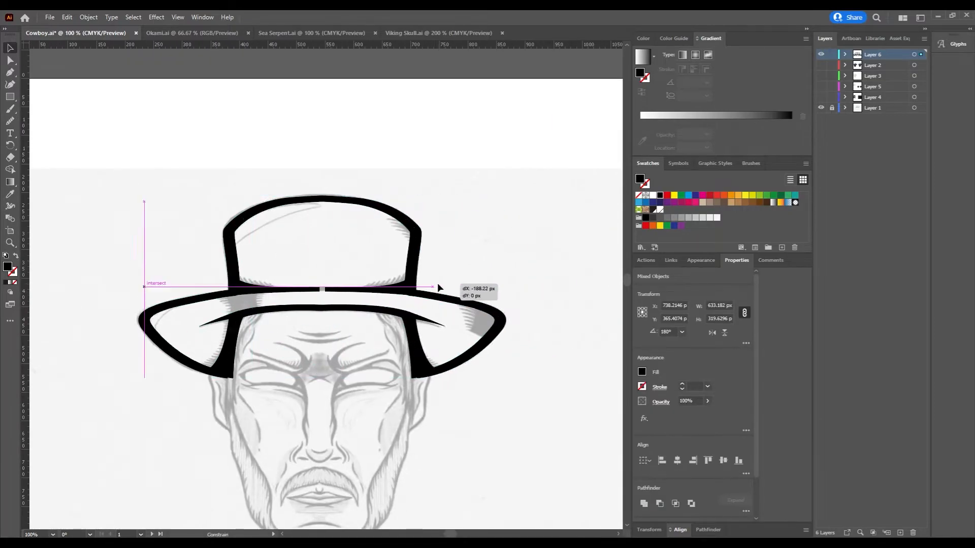
key(ctrl+a)
click(644, 503)
Ink the dark shadow between the crown base and the brim's left underside as a black shape with curved sides.
scroll(346, 249, up, 4)
key(p)
click(191, 298)
drag(213, 380, 290, 358)
click(321, 352)
drag(318, 285, 335, 256)
click(191, 297)
drag(368, 276, 489, 128)
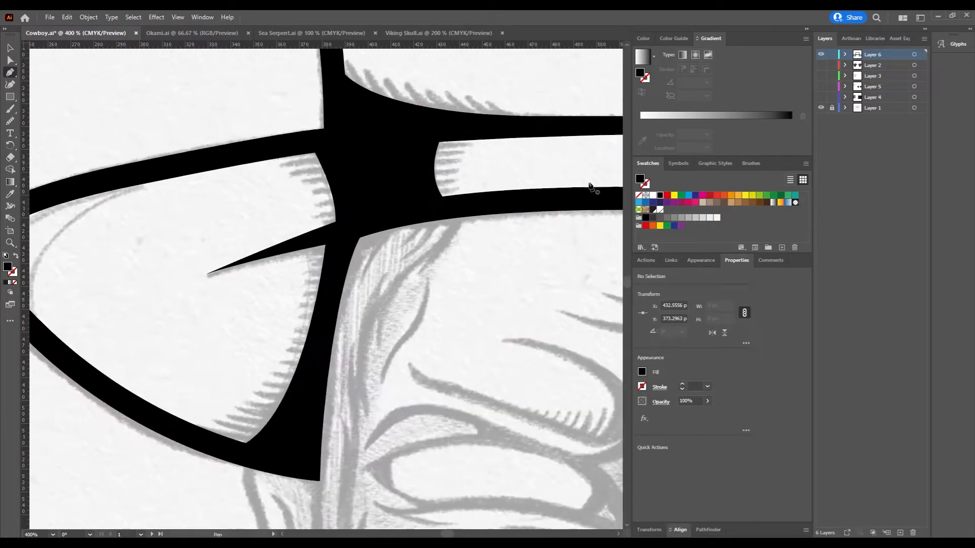
Draw a tapered black stroke without fill along the left brim's lower inner edge and set its weight to 3 pt.
drag(604, 153, 40, 175)
click(535, 221)
drag(495, 386, 576, 319)
drag(51, 243, 549, 223)
drag(309, 288, 676, 246)
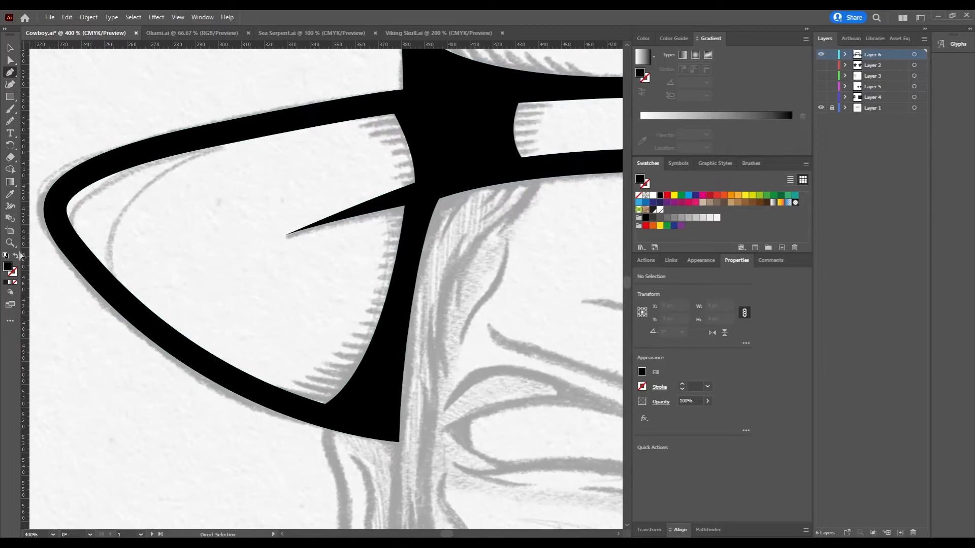
click(16, 256)
click(338, 404)
drag(255, 370, 237, 359)
key(v)
click(681, 384)
click(681, 384)
Draw a short tapered stroke just beneath the crease on the left side of the brim.
key(p)
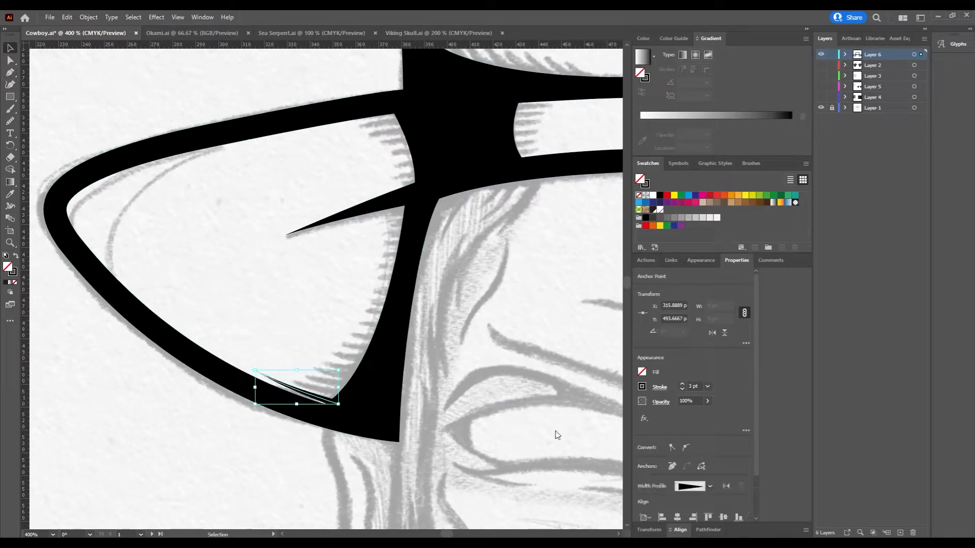
click(412, 212)
click(364, 222)
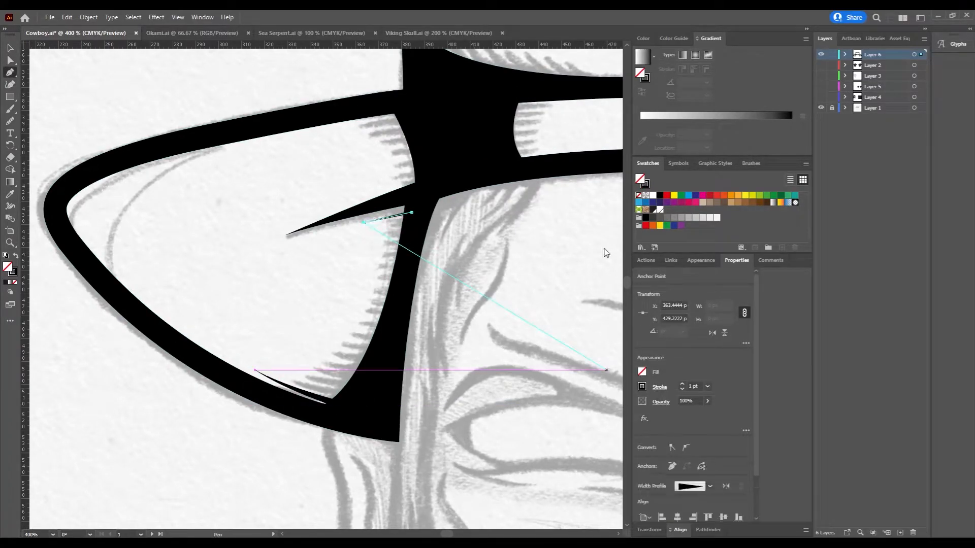
key(v)
click(501, 237)
drag(500, 237, 487, 257)
Blend the two tapered brim strokes and increase the number of steps until hatch lines fill the space between them.
click(284, 409)
shift+click(366, 248)
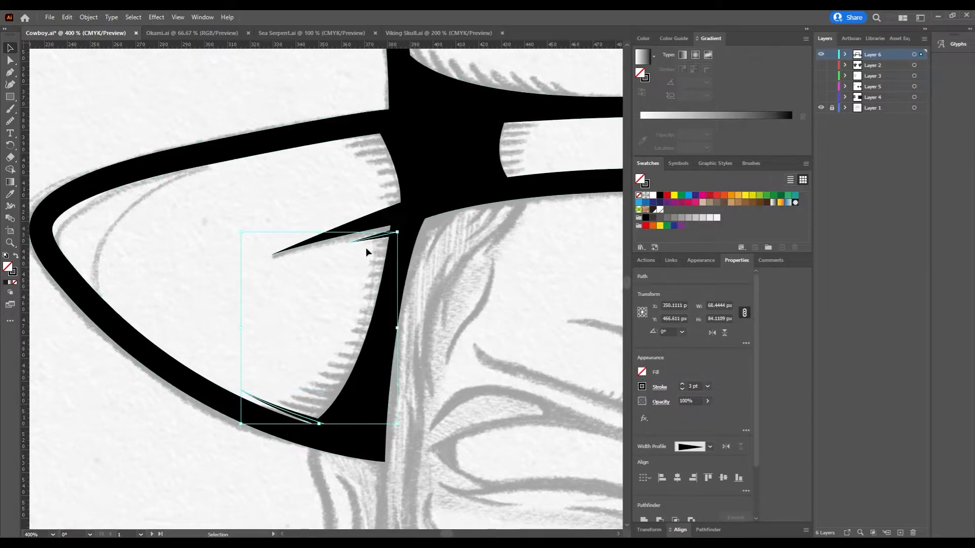
key(ctrl+alt+b)
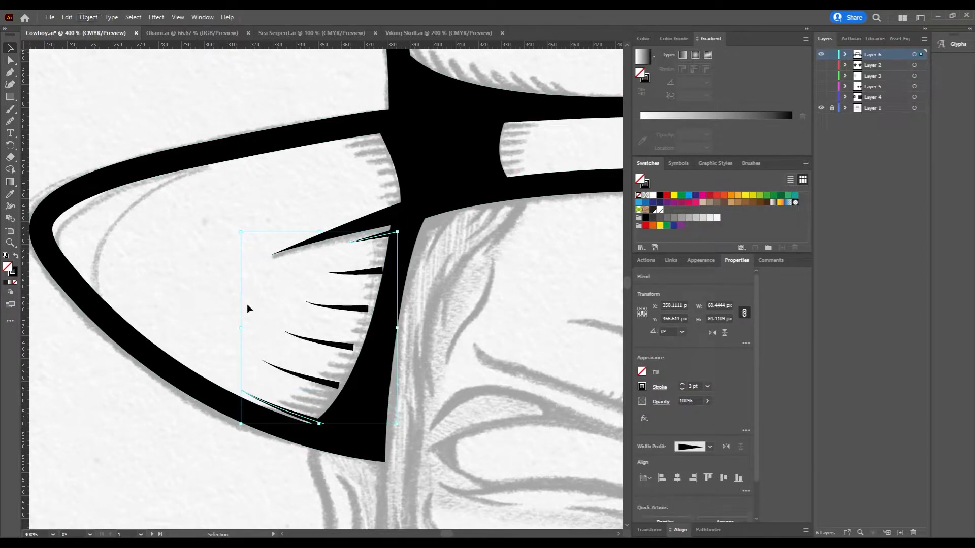
key(shift+Up)
key(shift+Up)
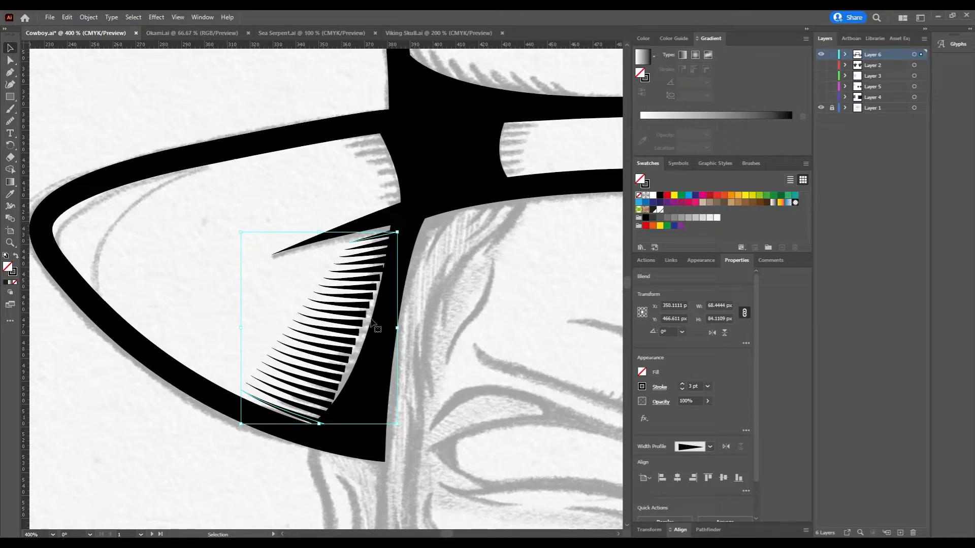
Increase the stroke weight of the lowest stroke in the brim's hatch blend.
double_click(296, 419)
click(682, 383)
click(682, 383)
click(682, 384)
click(681, 383)
Move the base anchors of the blend's lowest and uppermost strokes deeper into the black brim shadow.
key(a)
drag(323, 423, 368, 437)
drag(397, 232, 402, 229)
key(v)
key(Escape)
drag(359, 293, 350, 299)
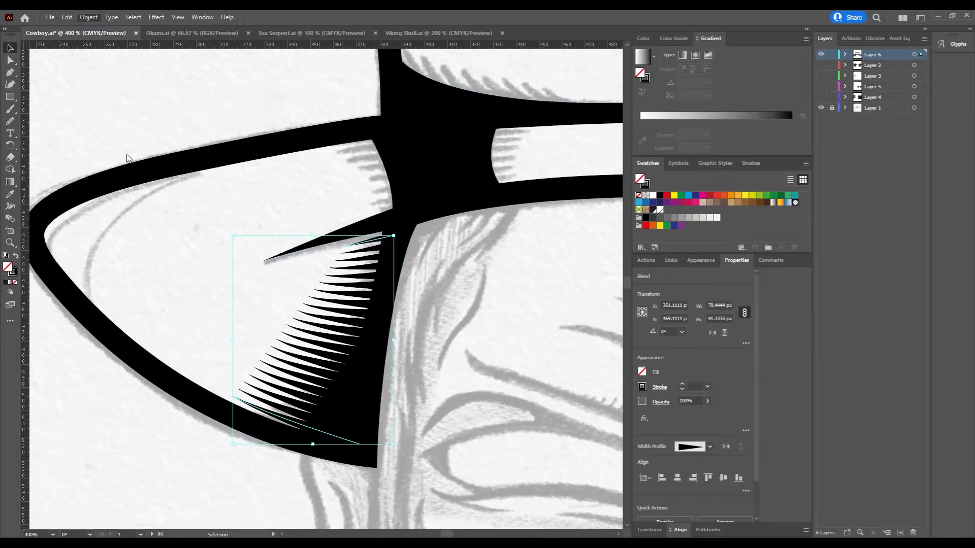
Expand the brim's hatch blend and trim the line tips into a curve with the Eraser tool.
key(shift+e)
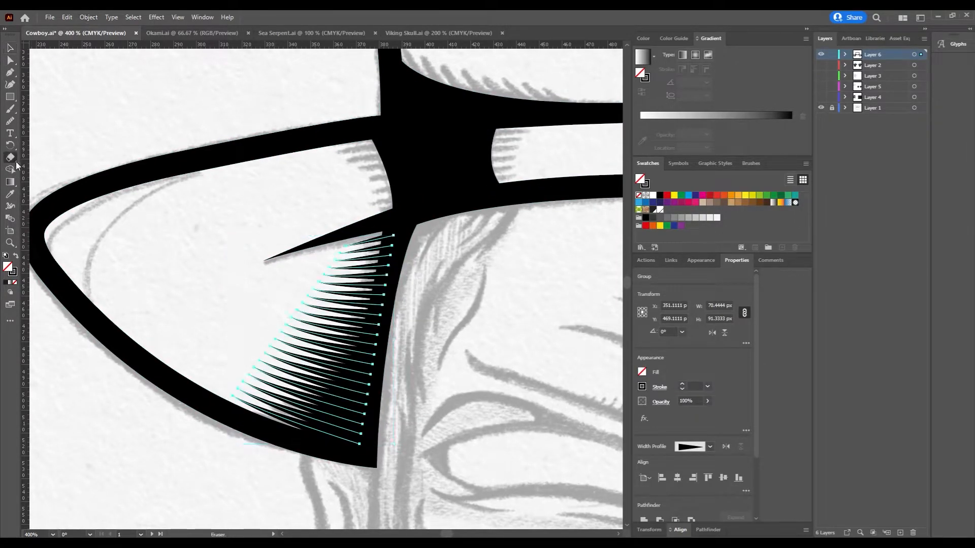
mouse_move(238, 395)
mouse_down()
mouse_move(366, 233)
mouse_move(346, 264)
mouse_up()
ctrl+click(273, 357)
drag(272, 356, 255, 346)
mouse_move(358, 336)
mouse_down()
mouse_move(324, 385)
mouse_move(318, 419)
mouse_up()
Draw two short tapered strokes on the left brim, one below its upper edge and one above the crease, and select both.
key(p)
click(323, 218)
click(271, 227)
ctrl+click(305, 228)
click(339, 276)
click(310, 286)
key(v)
shift+click(316, 220)
Blend the two strokes above the crease and adjust the number of blend steps.
key(F2)
key(ctrl+alt+b)
click(194, 307)
text(57)
key(Down)
key(Down)
Adjust the stroke weights and the lower stroke's position in the hatch blend above the crease.
click(682, 389)
double_click(325, 279)
click(330, 279)
click(682, 384)
double_click(444, 291)
drag(332, 278, 330, 276)
Trim the tips of the hatching above the crease with the Eraser tool and deselect it.
key(ctrl+shift+b)
click(10, 157)
drag(266, 226, 318, 351)
key(ctrl+shift+a)
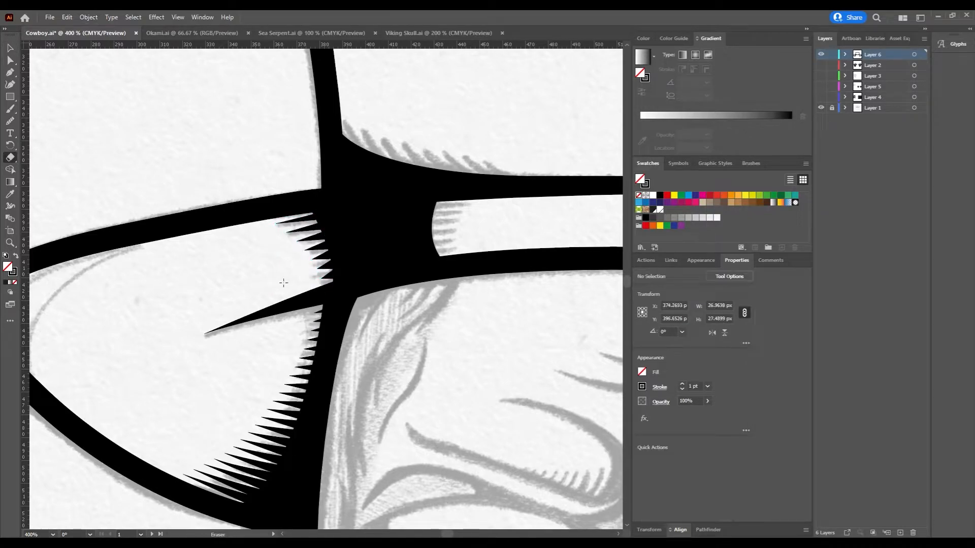
Draw two short tapered strokes extending right from the dark shadow, along the lower and upper edges of the white hat band.
key(ctrl+minus)
key(ctrl+minus)
key(ctrl+plus)
key(ctrl+plus)
key(p)
click(353, 292)
click(374, 288)
key(ctrl+shift+a)
click(343, 242)
click(386, 242)
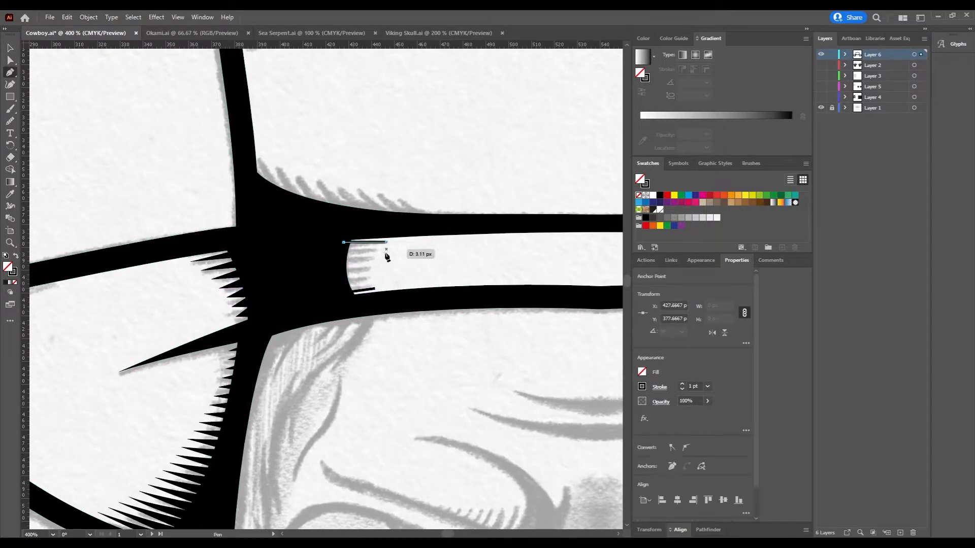
Increase the stroke weight of both short strokes on the hat band.
key(v)
shift+click(371, 289)
click(682, 383)
Nudge the tip anchor of the lowest hatch line above the brim crease.
key(a)
click(239, 316)
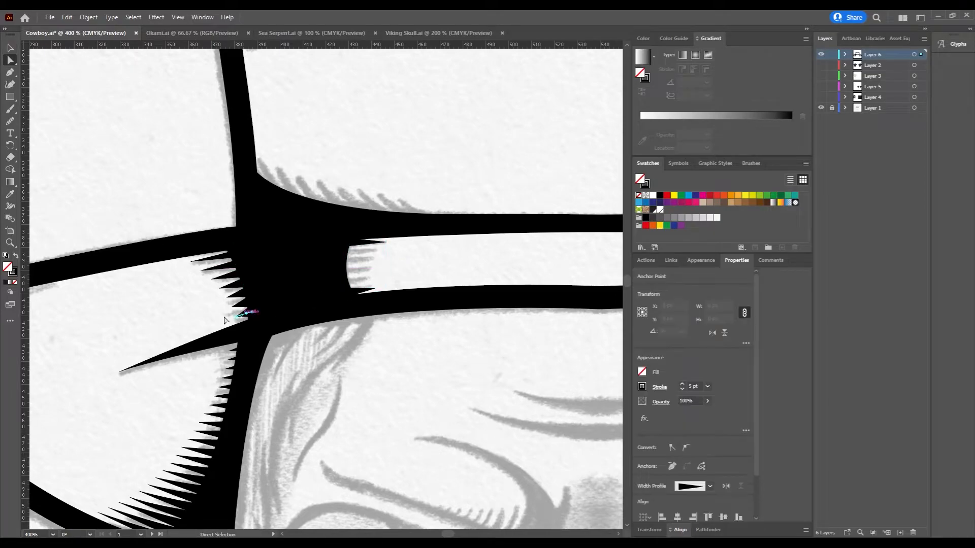
drag(236, 316, 236, 317)
Blend the two short hat-band strokes into a row of hatch lines.
key(v)
click(366, 291)
shift+click(373, 242)
key(ctrl+alt+b)
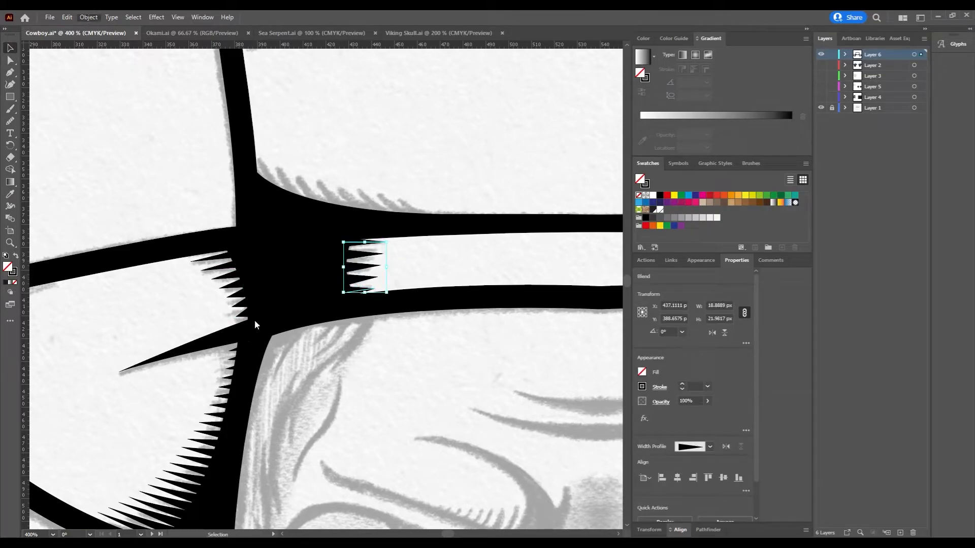
Expand the hatch blend on the white hat band and trim its lines with the Eraser.
key(ctrl+plus)
click(88, 17)
click(207, 311)
key(shift+e)
drag(405, 252, 378, 325)
ctrl+click(418, 387)
Draw a curved stroke rising from the left end of the crown's base shadow, and adjust both of its end anchors.
key(ctrl+minus)
key(ctrl+minus)
key(ctrl+minus)
mouse_move(514, 207)
mouse_down()
mouse_move(476, 257)
mouse_move(416, 242)
mouse_up()
key(ctrl+plus)
key(ctrl+plus)
key(ctrl+plus)
drag(161, 330, 427, 354)
key(p)
click(193, 310)
mouse_move(170, 243)
mouse_down()
mouse_move(173, 213)
mouse_move(146, 199)
mouse_up()
key(a)
drag(164, 307, 163, 307)
drag(146, 233, 137, 229)
key(ctrl+shift+a)
Draw a second, shorter slanted stroke at the right tip of the crown's left base shadow.
key(p)
click(381, 332)
drag(347, 305, 344, 297)
click(346, 304)
key(ctrl+z)
key(ctrl+z)
click(378, 332)
click(349, 309)
Blend the two crown-base strokes into a row of hatch lines, using a heavier tapered stroke.
key(v)
shift+click(141, 254)
click(682, 383)
click(709, 486)
key(ctrl+alt+b)
Expand the hatch blend above the crown's left base shadow and trim its tips with the Eraser.
click(88, 17)
drag(257, 333, 257, 341)
drag(359, 328, 356, 327)
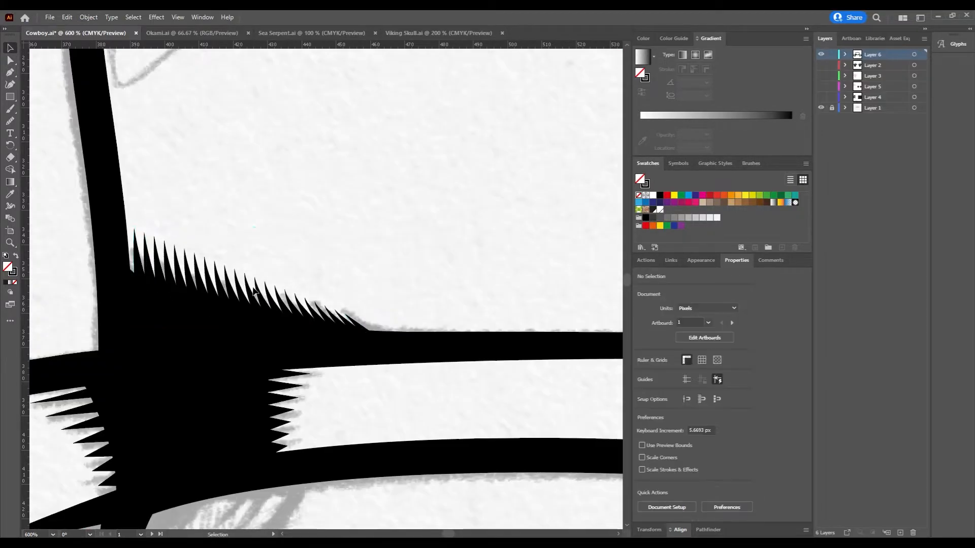
click(355, 327)
key(shift+e)
drag(371, 312, 168, 224)
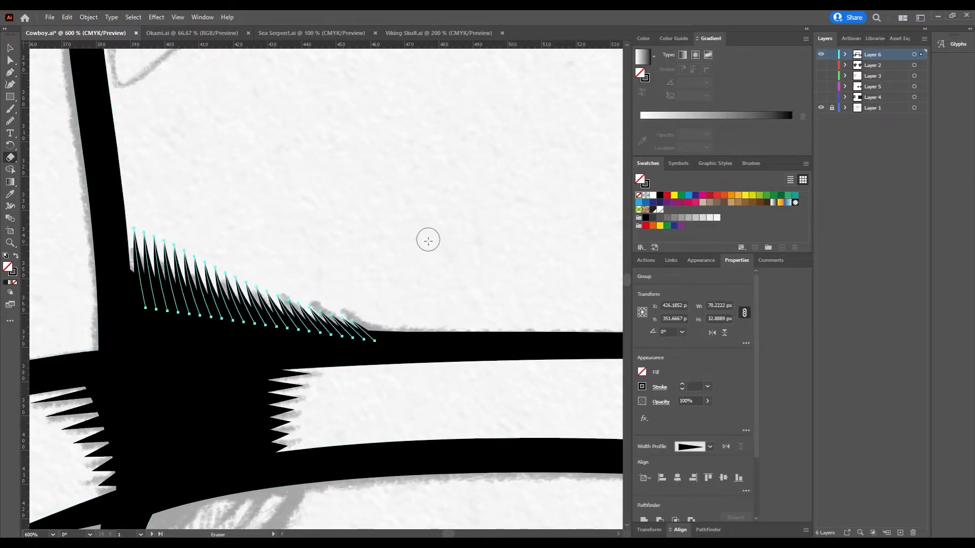
Finish the hatch at the crown's upper right edge with fewer lines and erase the stroke ends protruding past the outline.
drag(181, 424, 528, 424)
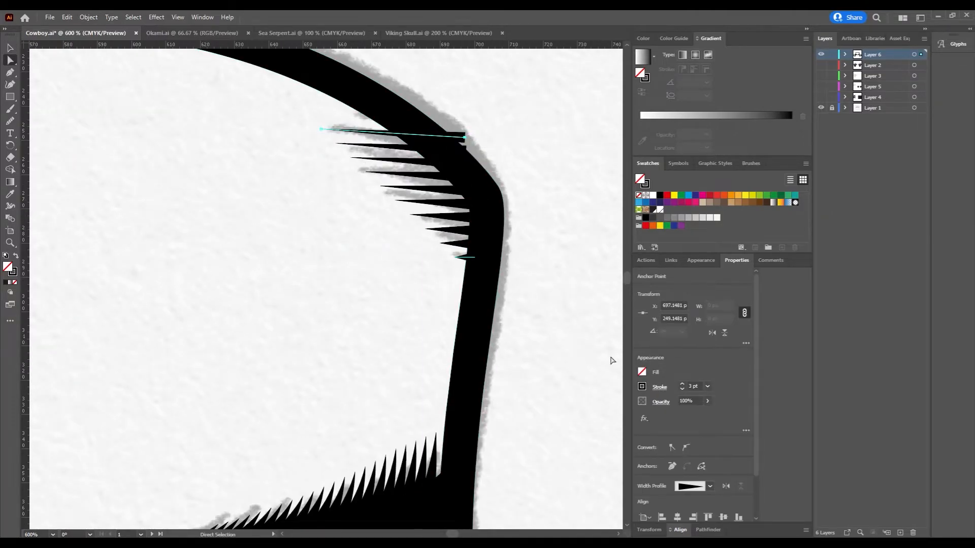
click(255, 340)
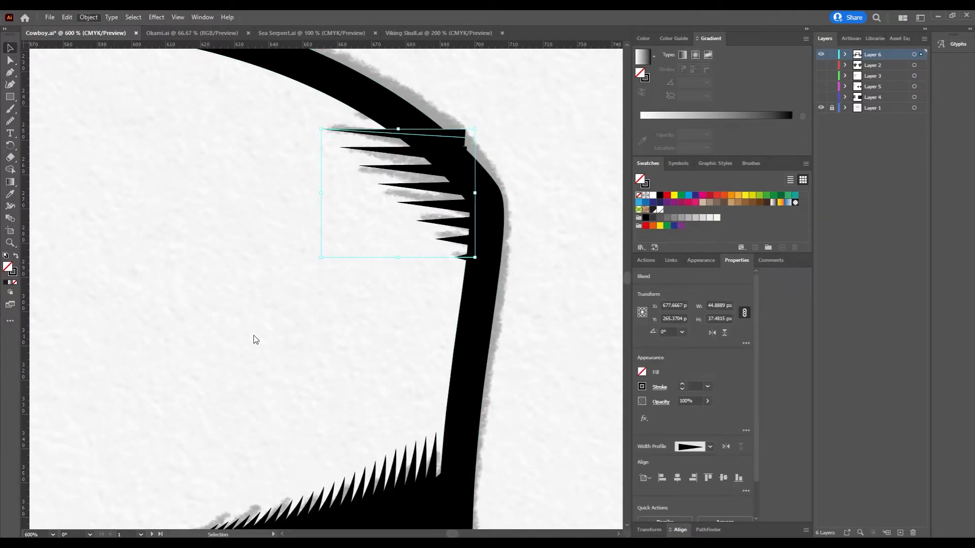
key(shift+e)
drag(449, 124, 499, 213)
ctrl+click(510, 236)
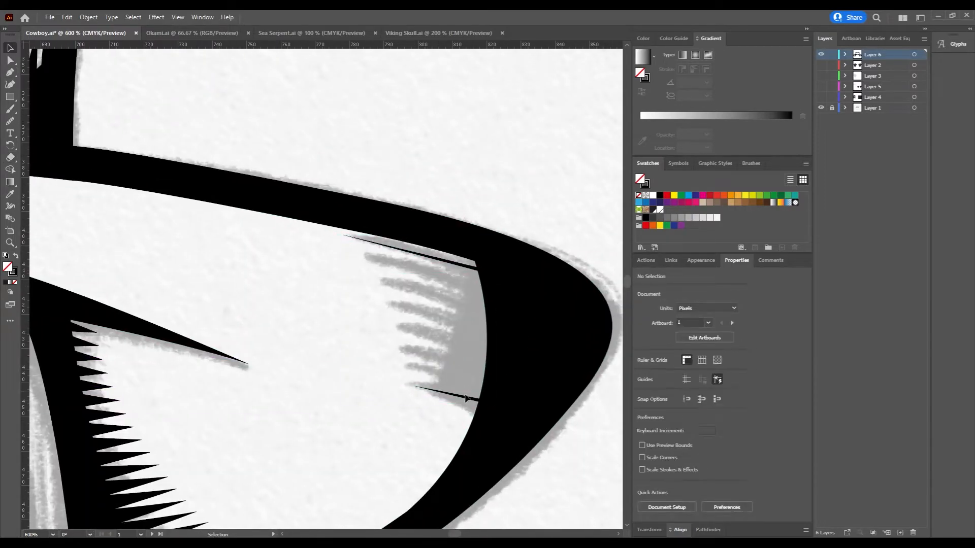
Blend the two thin strokes beside the right brim's shadow into a row of hatch lines.
key(ctrl+alt+b)
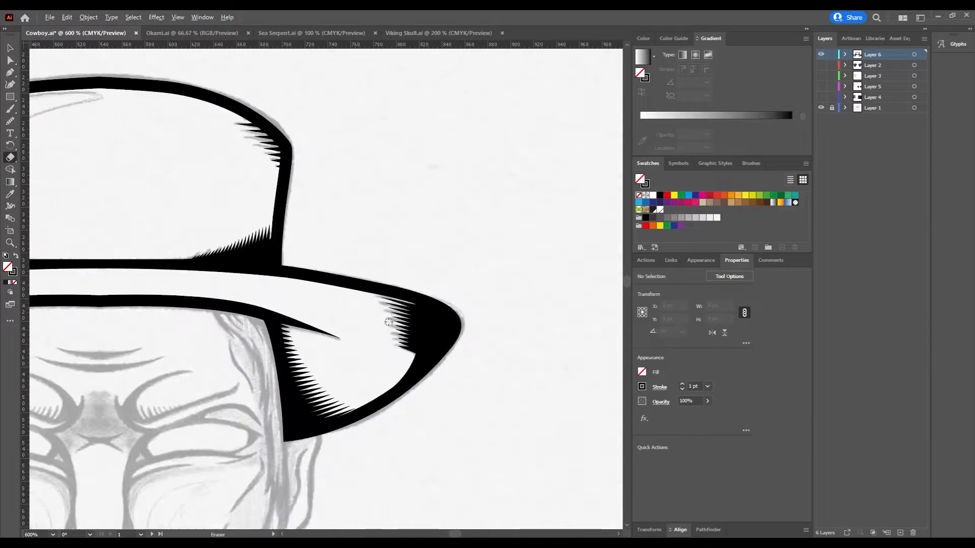
scroll(388, 322, down, 4)
scroll(255, 292, down, 1)
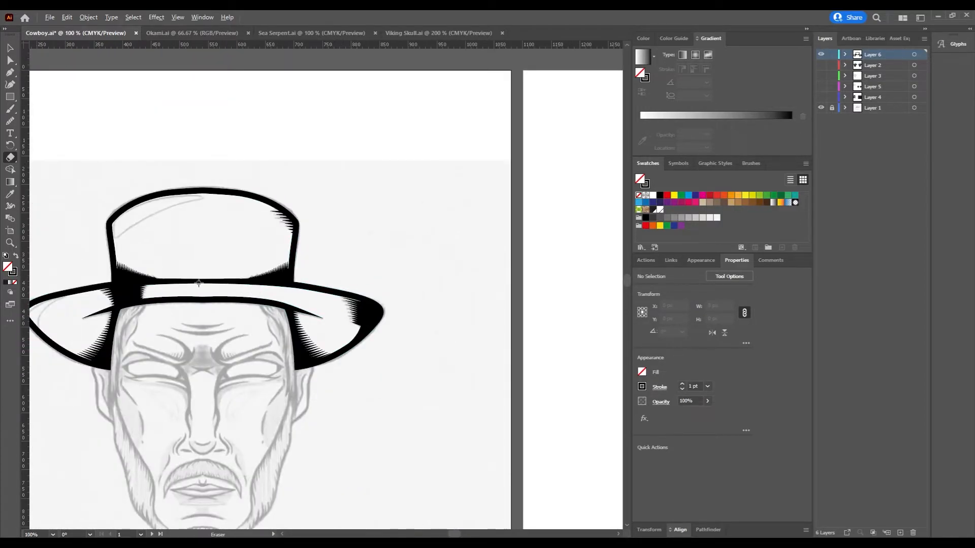
scroll(199, 282, up, 2)
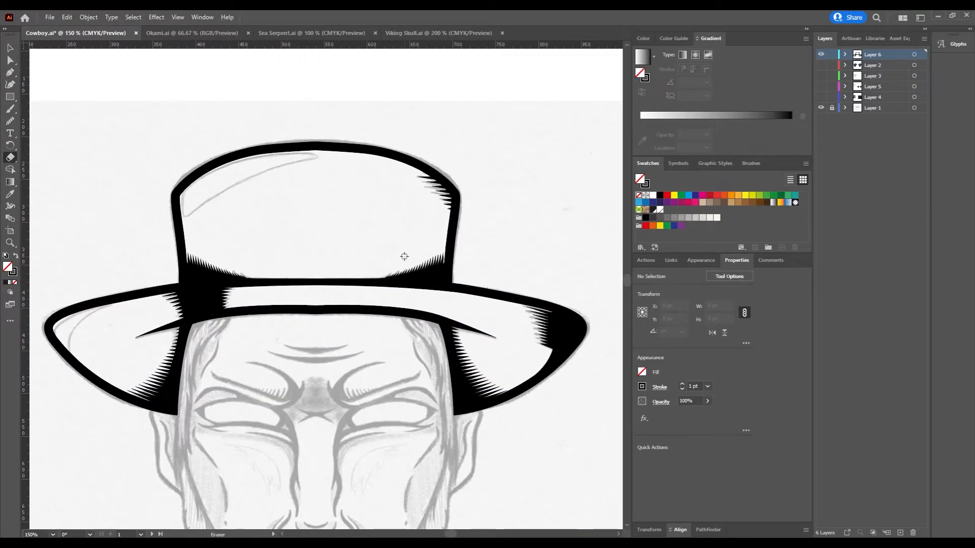
Save the drawing and check the inked hat with the sketch layer temporarily hidden.
click(821, 108)
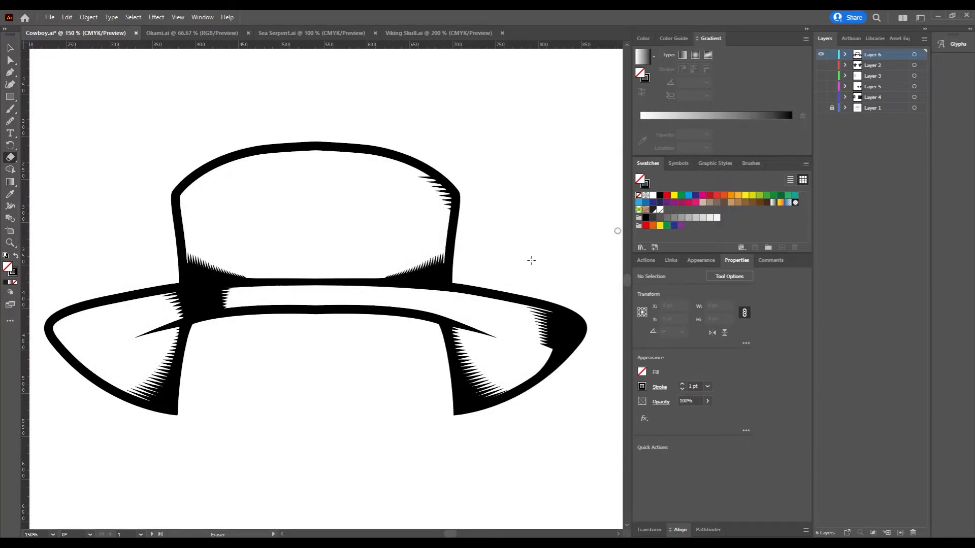
mouse_move(529, 257)
mouse_down()
mouse_move(541, 252)
mouse_move(533, 240)
mouse_up()
key(ctrl+s)
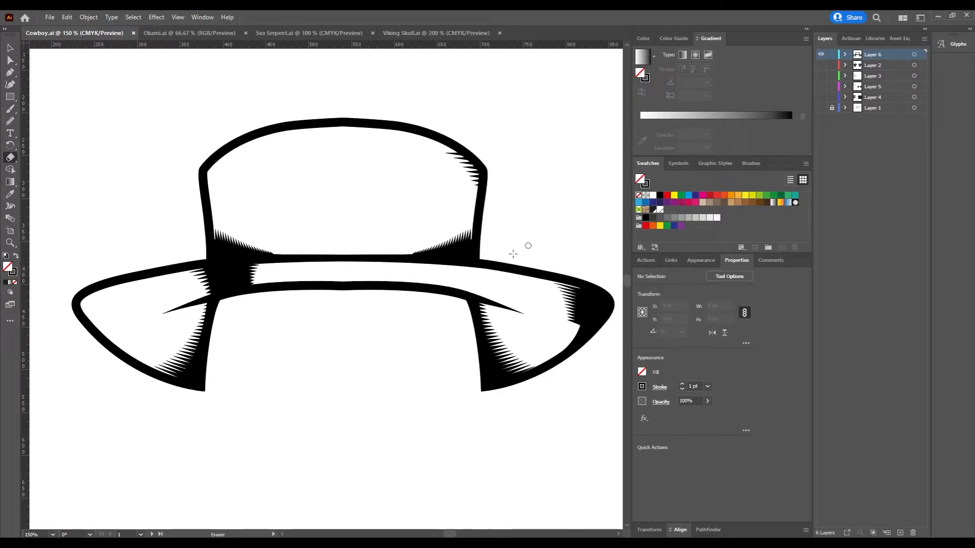
mouse_move(510, 250)
mouse_down()
mouse_move(535, 224)
mouse_move(516, 262)
mouse_up()
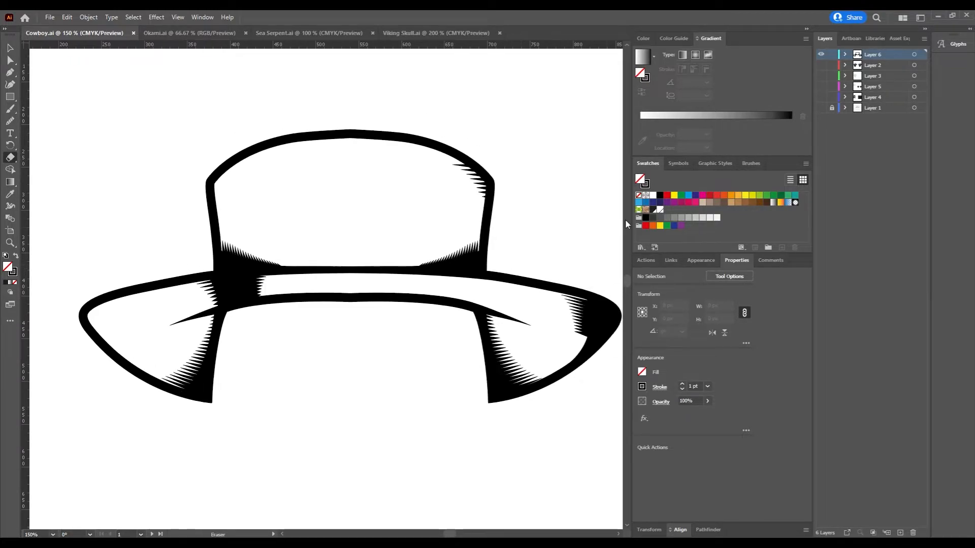
click(822, 108)
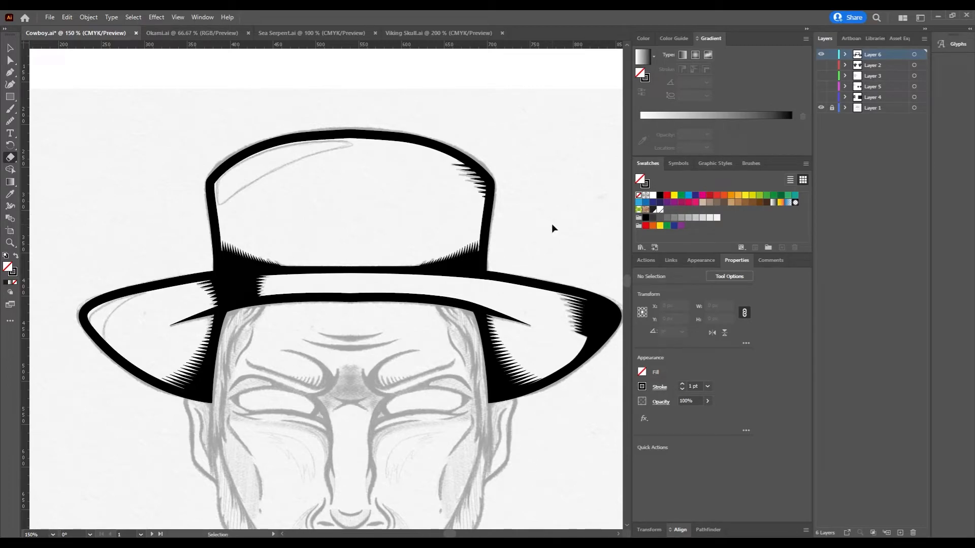
drag(551, 238, 542, 246)
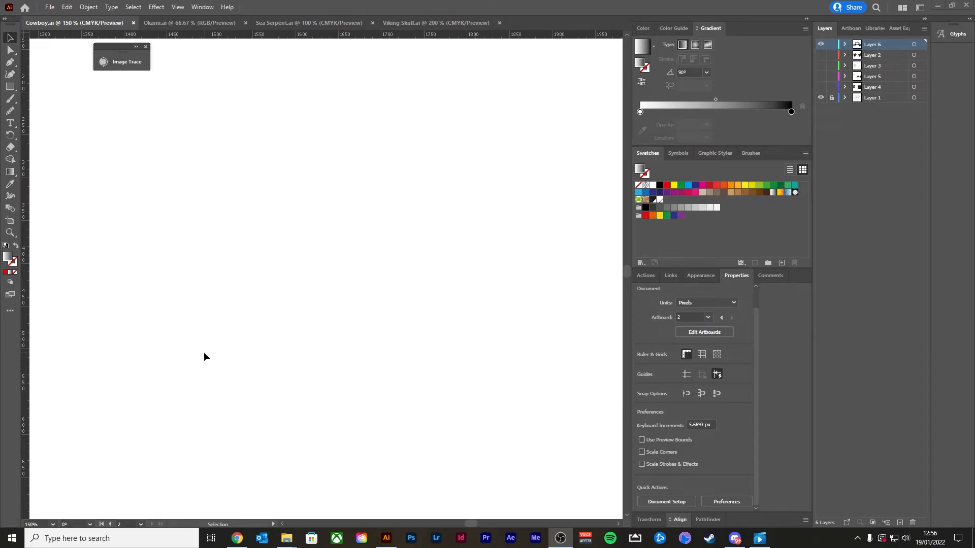
Draw a red circle about 103 px wide on the second artboard and place a copy to its right.
click(215, 276)
click(666, 185)
key(l)
drag(235, 227, 328, 311)
key(v)
drag(289, 279, 245, 280)
drag(251, 288, 485, 289)
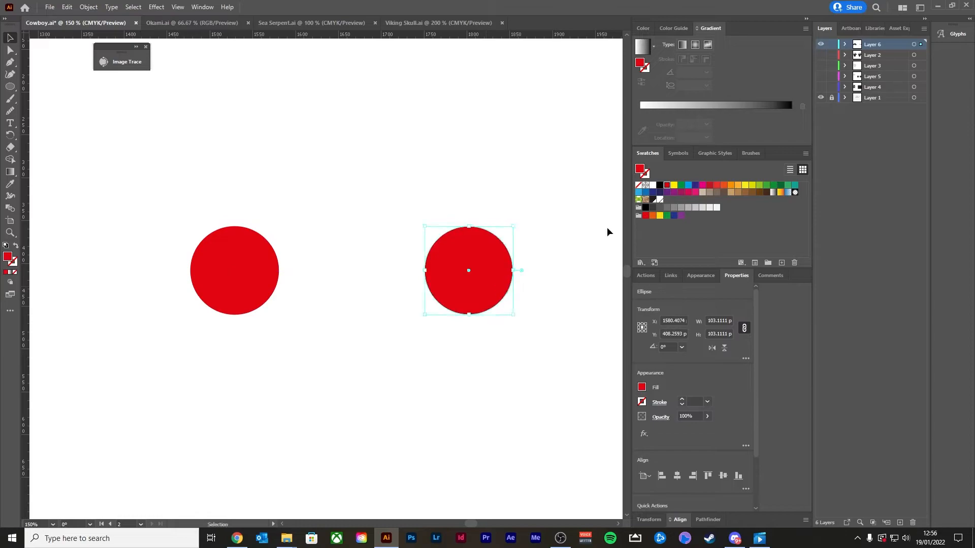
Fill the right-hand circle with yellow and blend it with the red circle.
click(673, 185)
click(468, 221)
click(468, 255)
shift+click(244, 275)
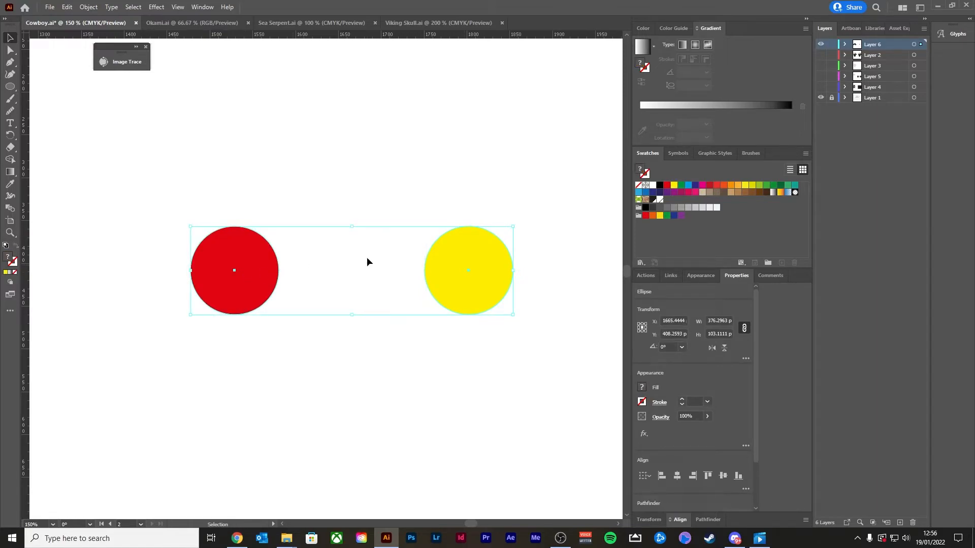
click(83, 8)
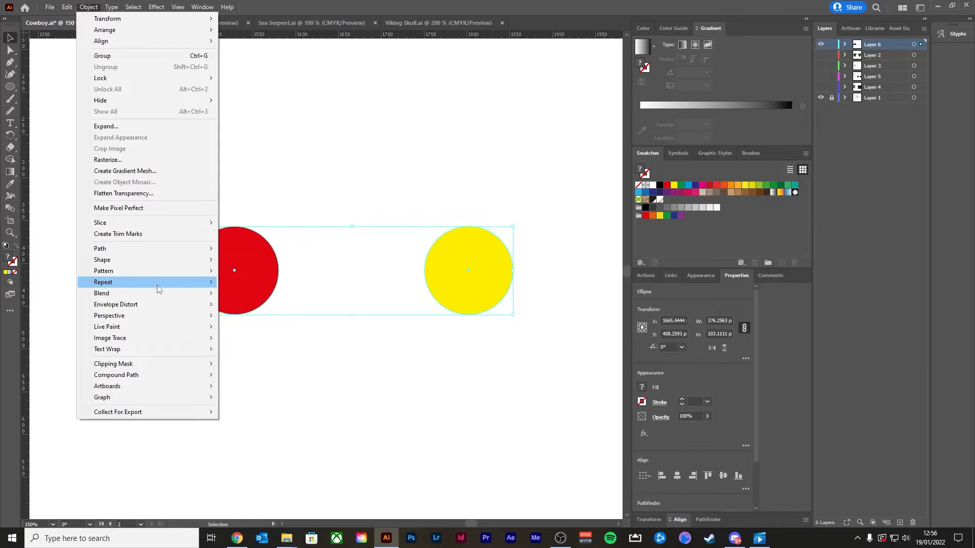
mouse_move(158, 298)
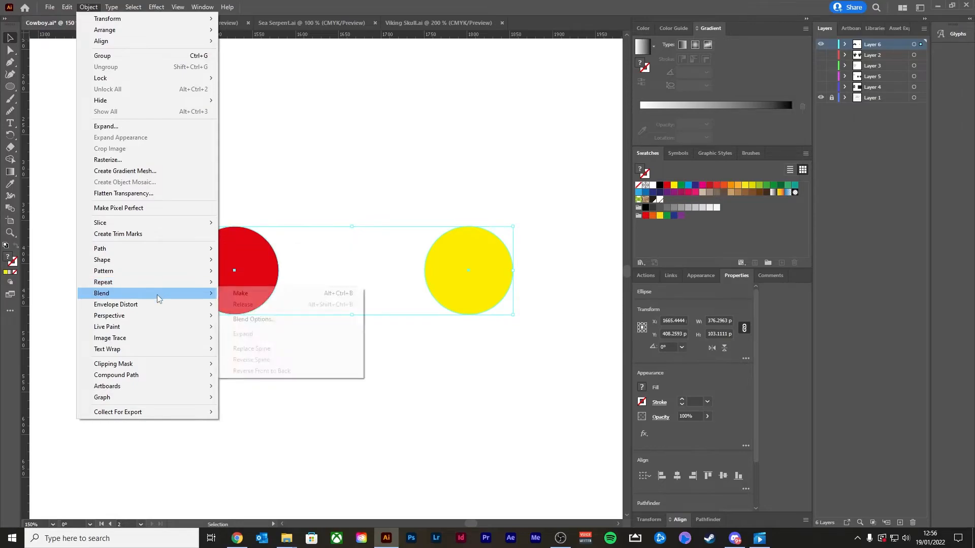
click(239, 293)
click(531, 199)
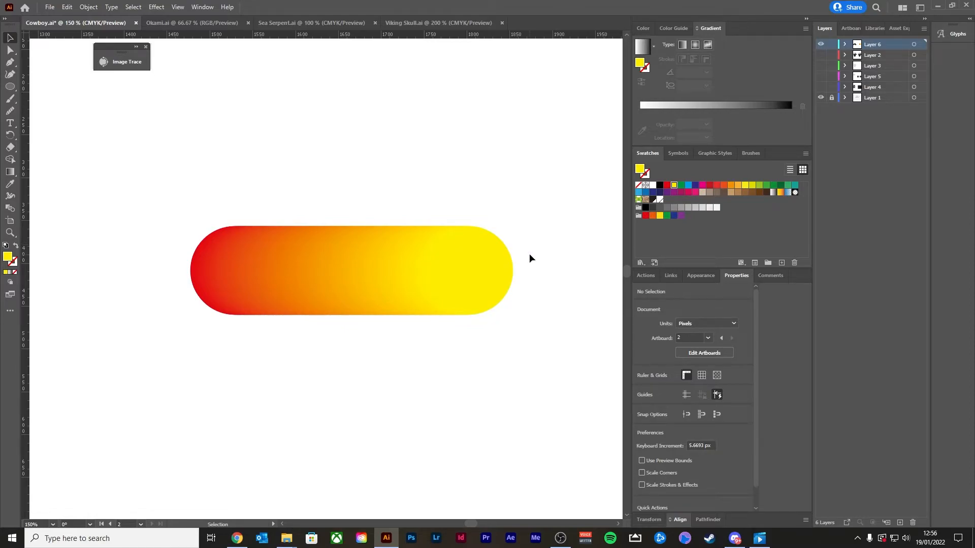
Set the circle blend's spacing to Specified Steps with 10 steps.
click(505, 270)
click(89, 7)
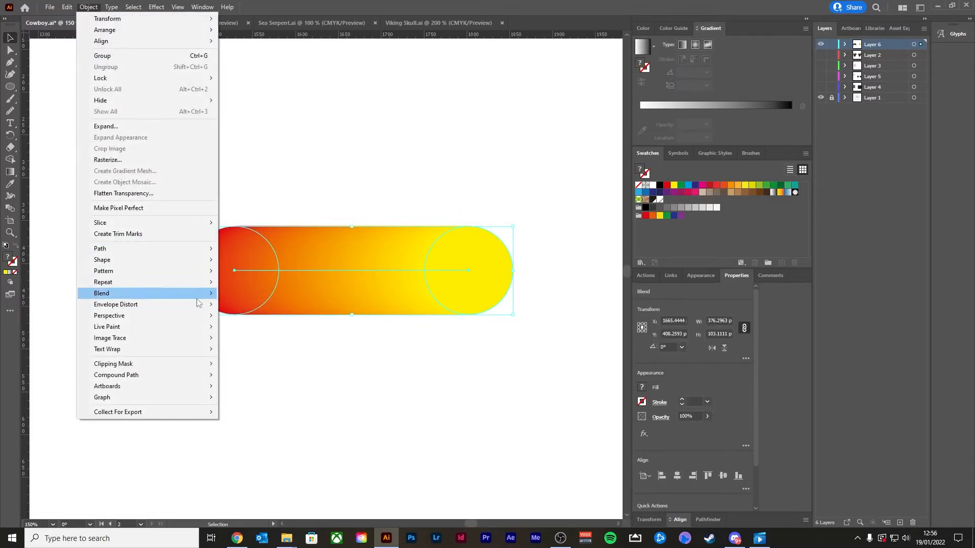
mouse_move(200, 294)
click(256, 319)
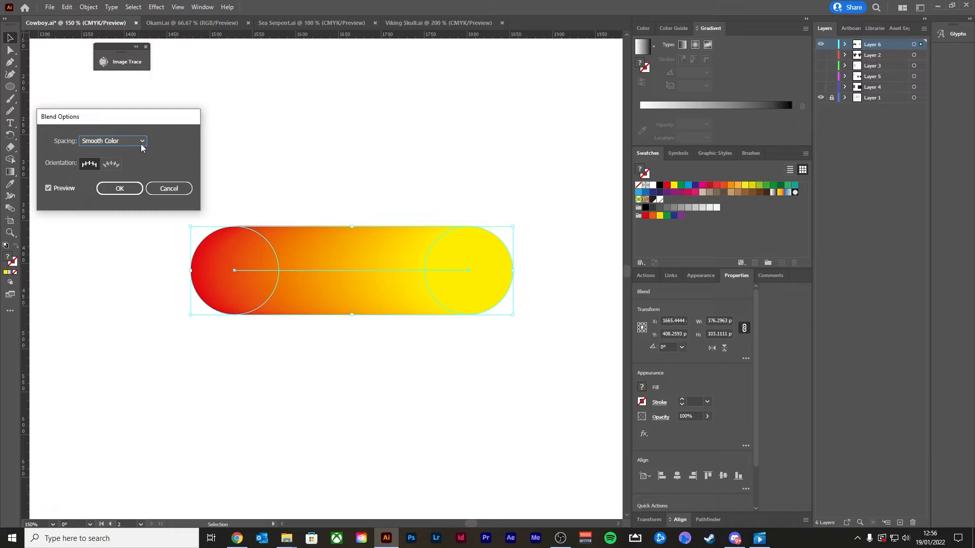
click(141, 144)
click(132, 162)
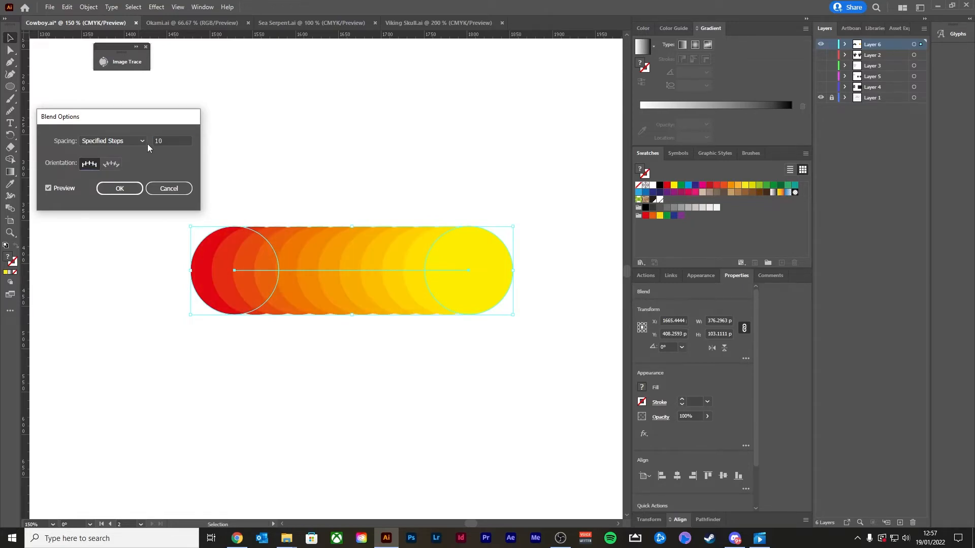
click(120, 189)
Rotate the circle blend upright and turn it back to horizontal.
click(398, 261)
drag(518, 221, 322, 138)
key(ctrl+shift+a)
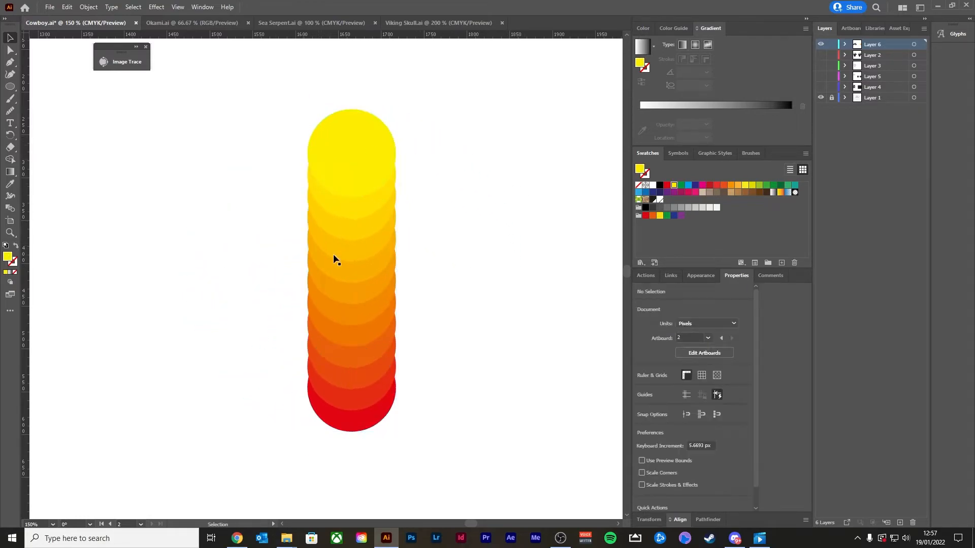
click(354, 153)
drag(414, 140, 474, 282)
click(450, 208)
Draw a yellow circle about 127 px wide below the circle blend.
scroll(450, 208, down, 3)
scroll(457, 274, up, 2)
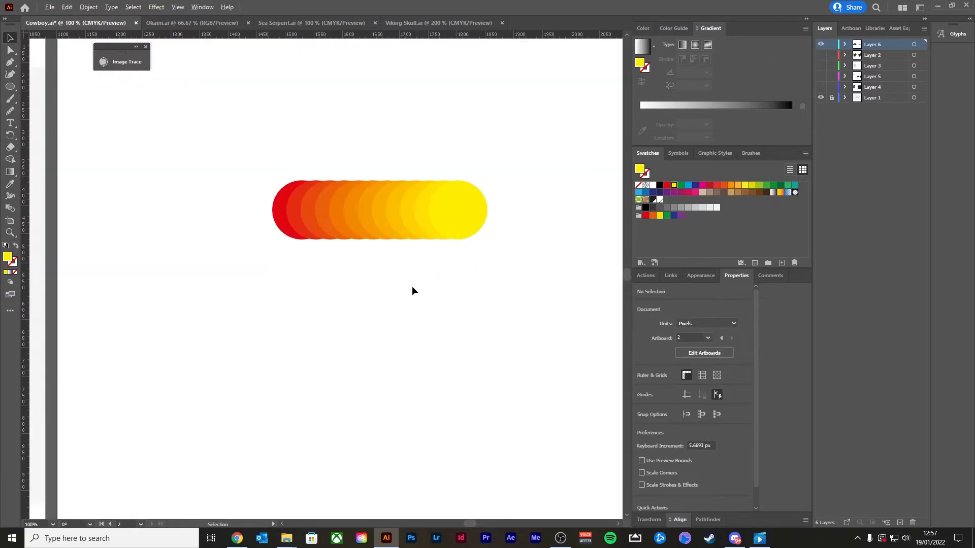
key(l)
drag(247, 296, 319, 368)
scroll(360, 355, up, 1)
Add a five-pointed star about 127 px wide well to the right of the new circle and fill it red.
click(10, 86)
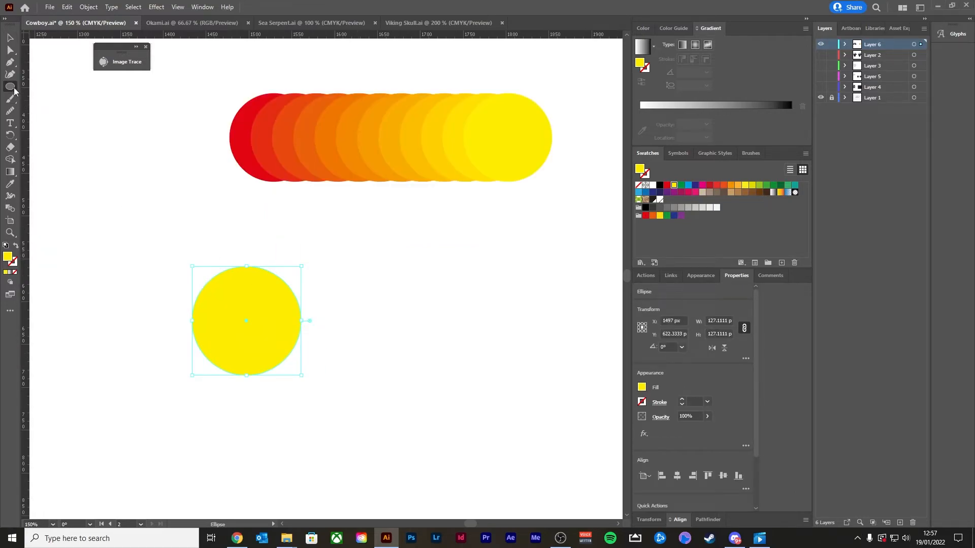
click(53, 123)
drag(402, 321, 458, 353)
key(v)
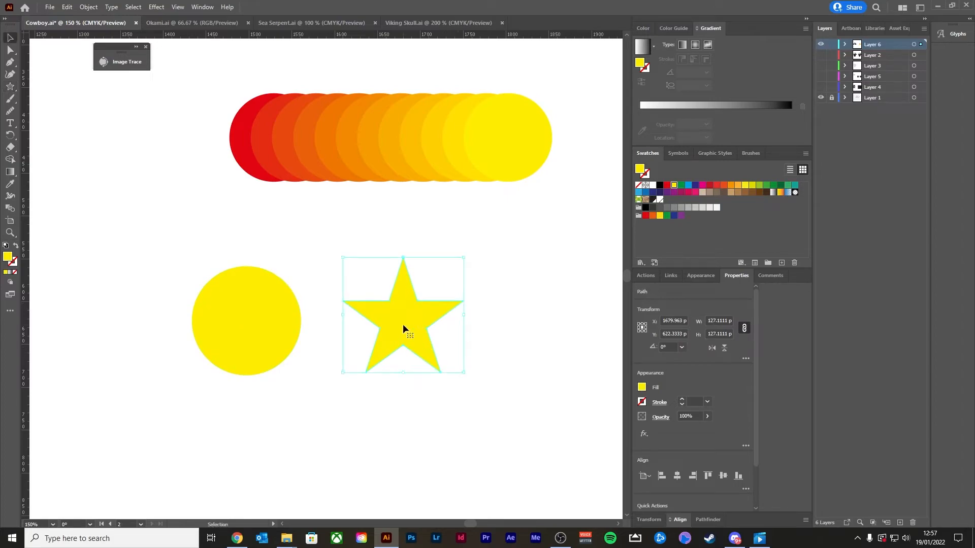
drag(403, 324, 497, 328)
click(666, 185)
Blend the yellow circle with the red star.
shift+click(255, 270)
click(88, 7)
mouse_move(148, 294)
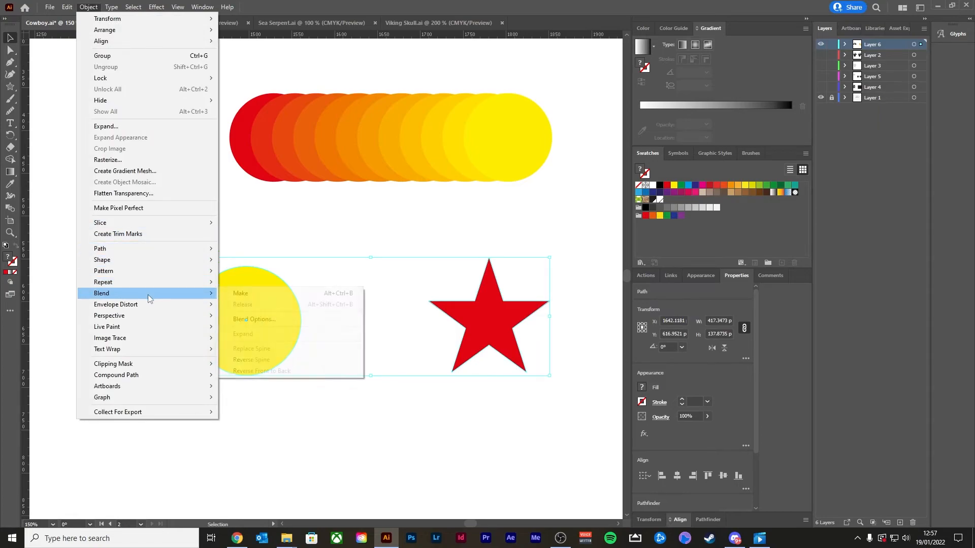
click(234, 293)
scroll(519, 276, down, 1)
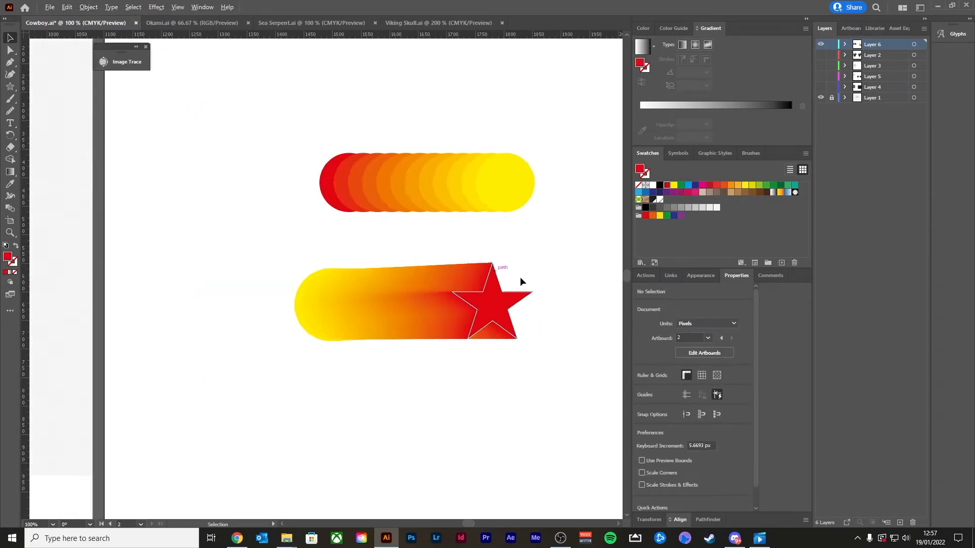
Examine how the intermediate shapes change along the upper edge of the circle-to-star blend, close to the star's top point.
scroll(540, 288, up, 3)
scroll(514, 278, down, 4)
scroll(435, 260, up, 3)
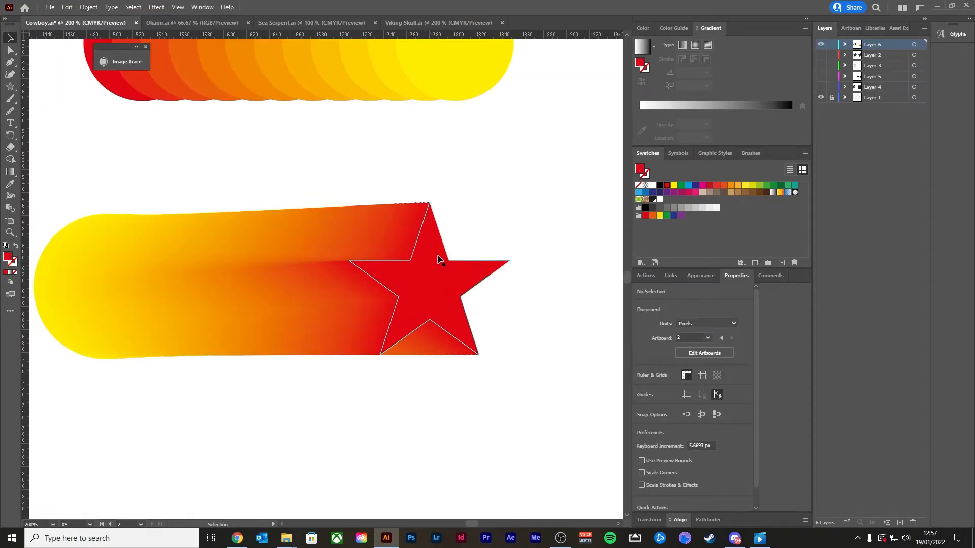
scroll(508, 233, down, 3)
scroll(496, 229, up, 2)
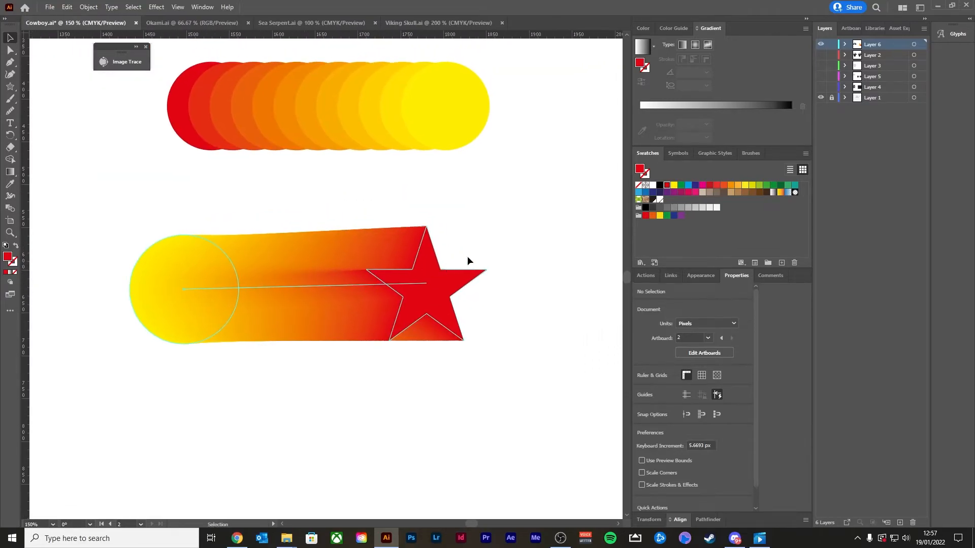
scroll(507, 230, up, 3)
scroll(388, 224, up, 5)
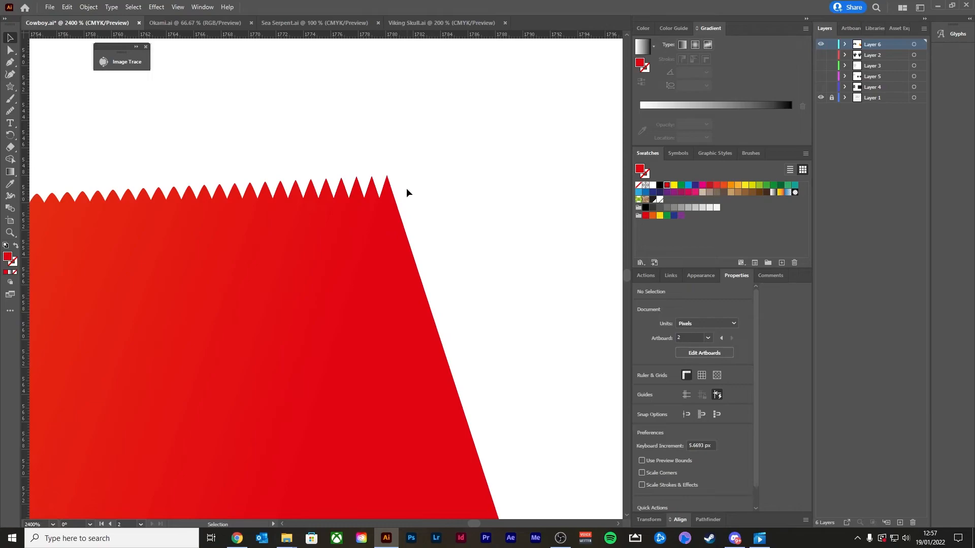
scroll(429, 195, left, 1)
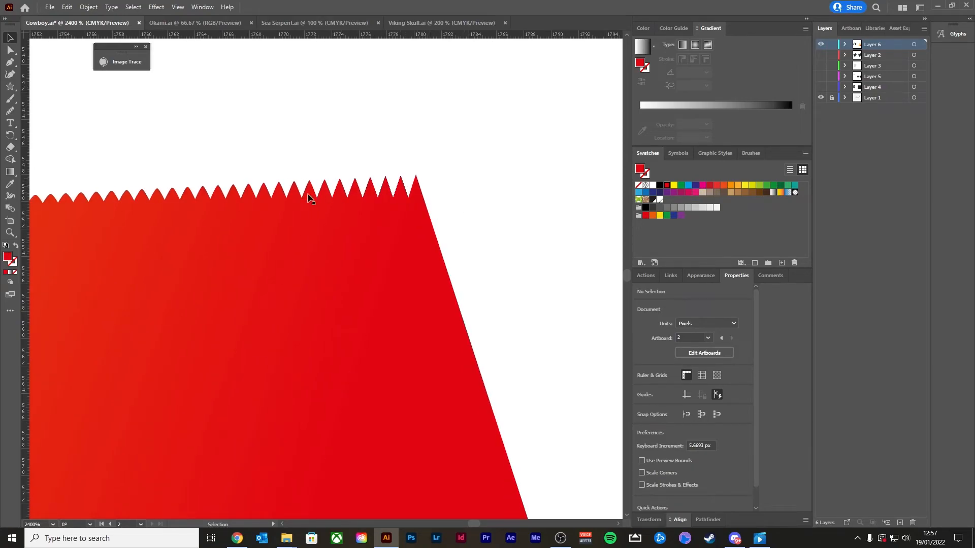
scroll(381, 210, down, 2)
scroll(376, 211, up, 1)
drag(358, 207, 444, 216)
drag(169, 240, 341, 244)
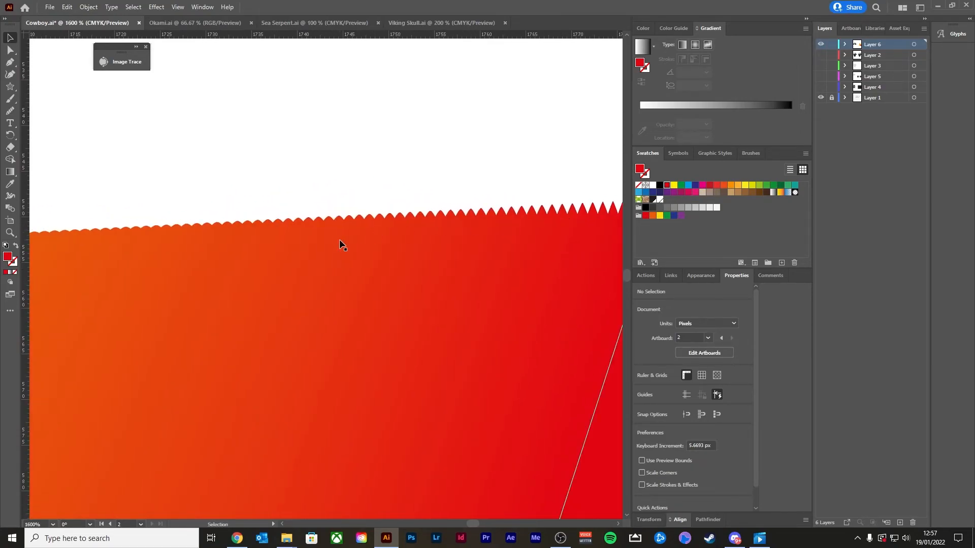
scroll(340, 244, down, 3)
scroll(435, 238, up, 6)
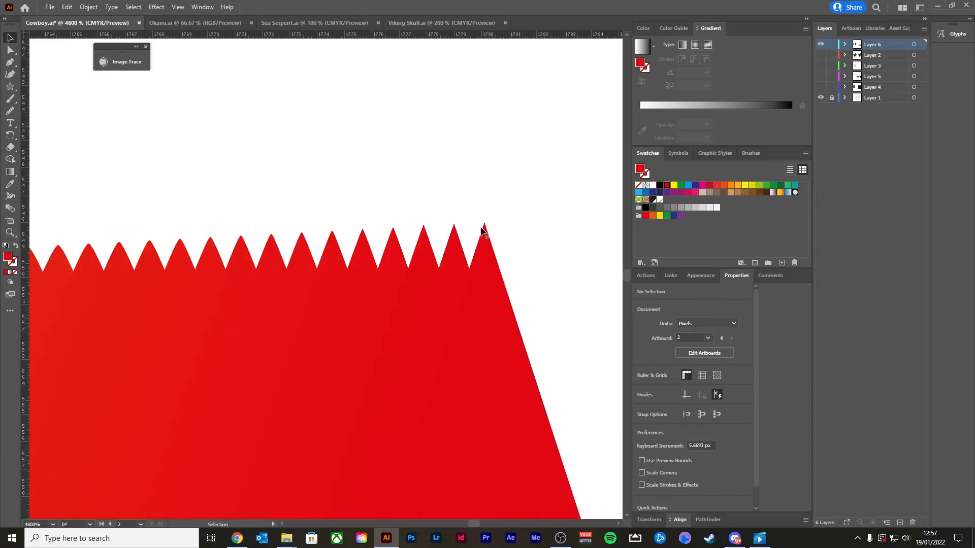
scroll(467, 232, down, 8)
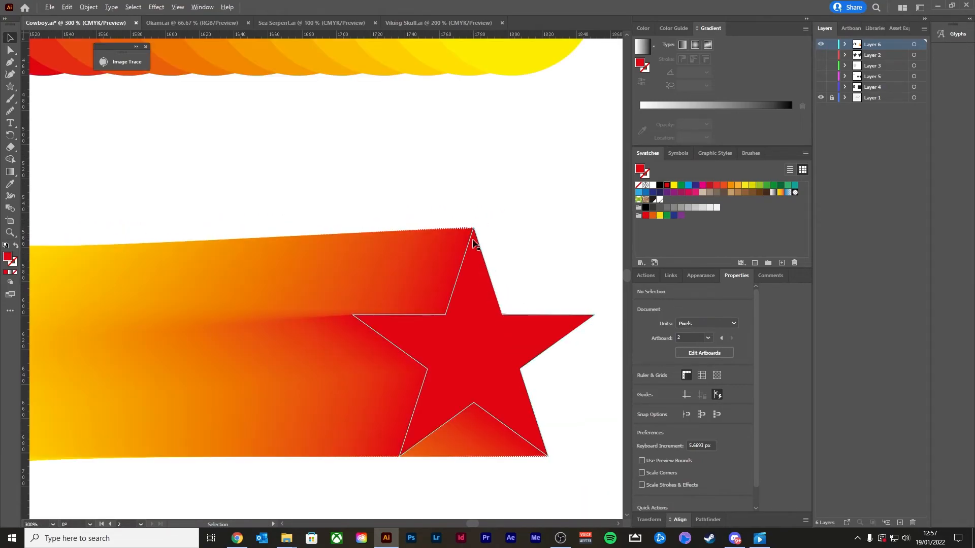
Set the circle-to-star blend's spacing to 500 specified steps.
scroll(473, 238, up, 4)
click(474, 245)
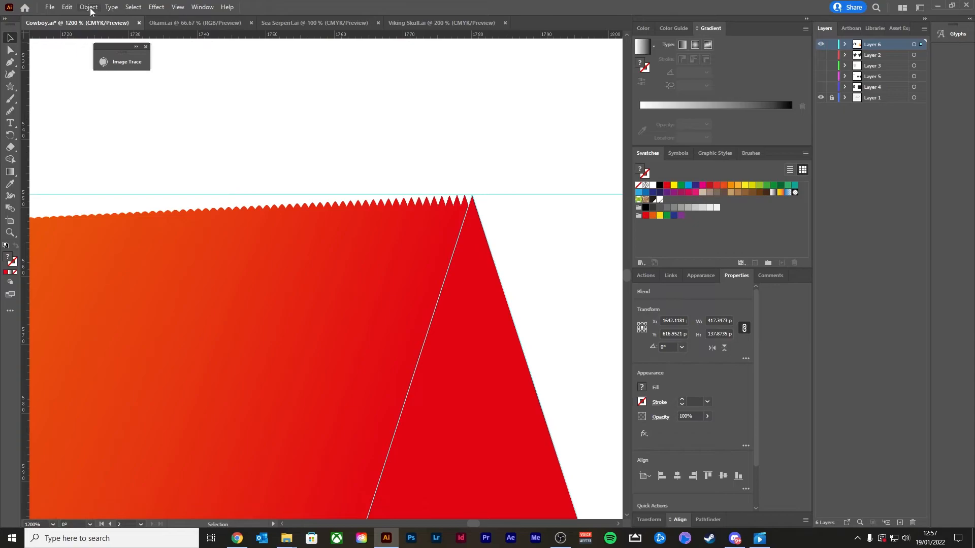
click(89, 9)
mouse_move(177, 294)
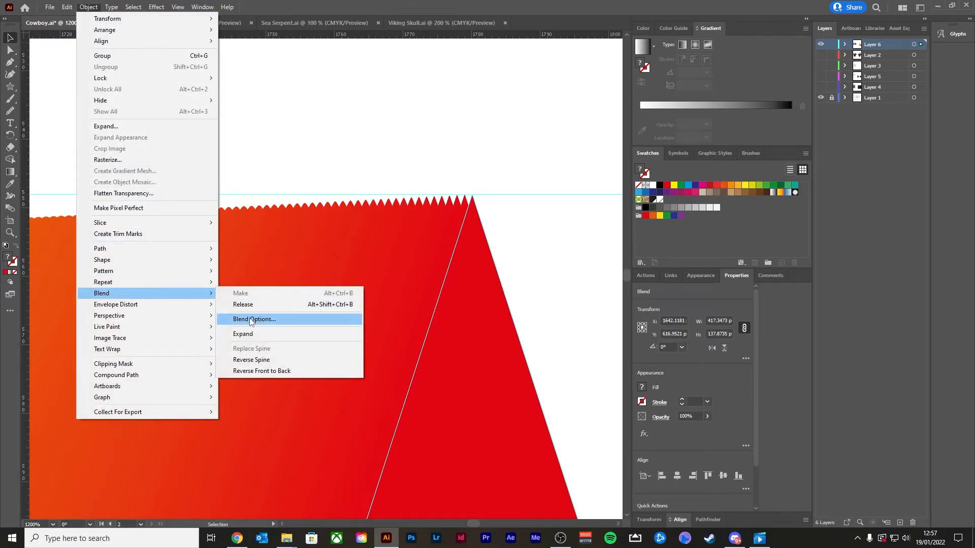
click(250, 320)
click(131, 142)
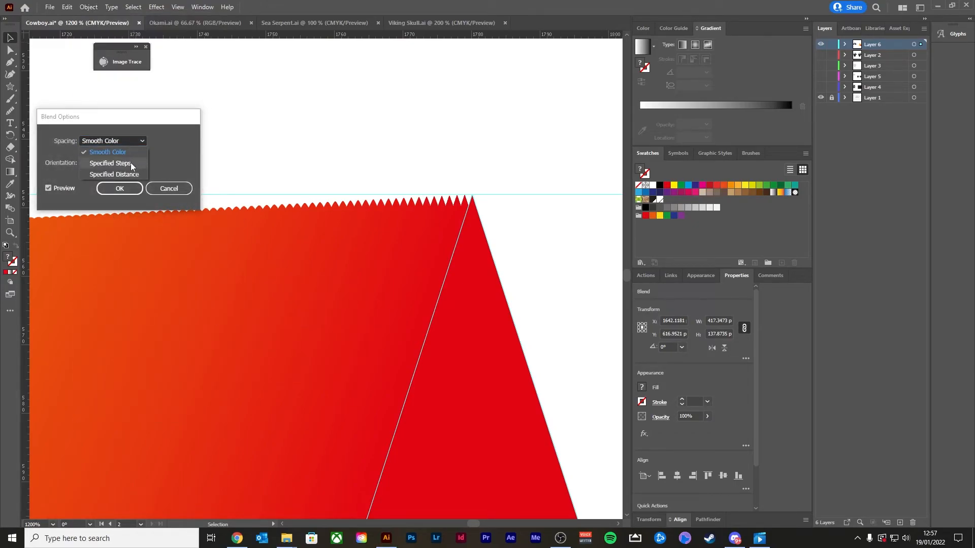
click(131, 164)
text(5)
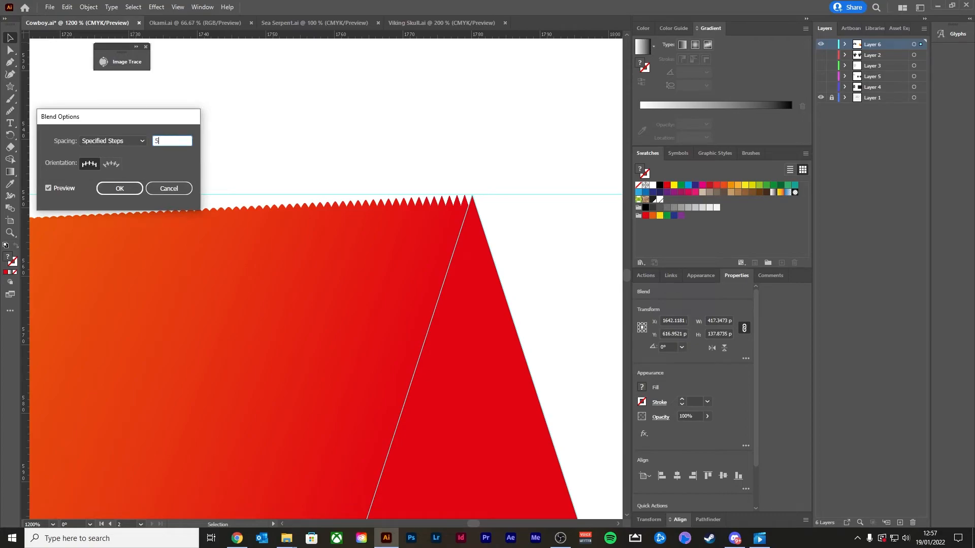
text(00)
key(Return)
Check the star's top edge up close and move the circle-to-star blend above the circle blend.
scroll(420, 183, up, 3)
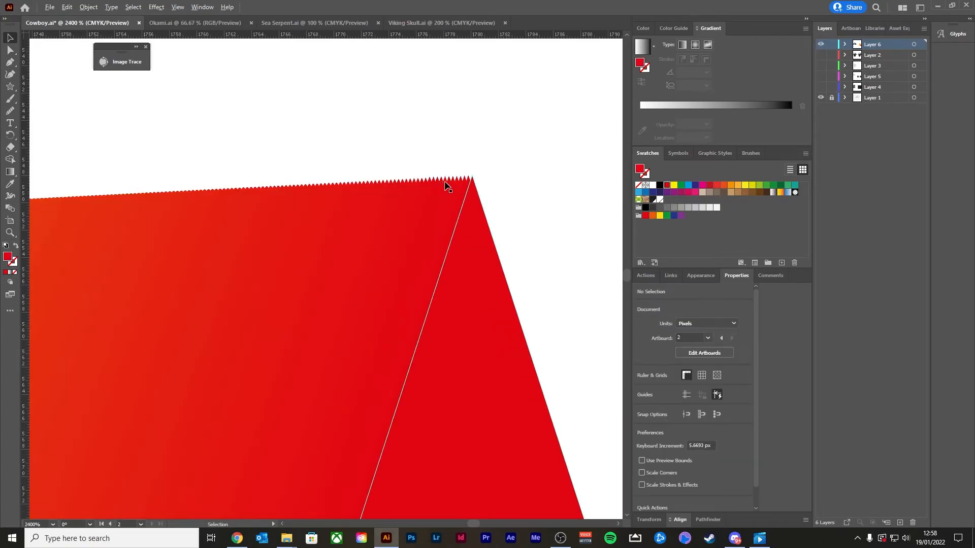
click(468, 176)
scroll(468, 176, down, 6)
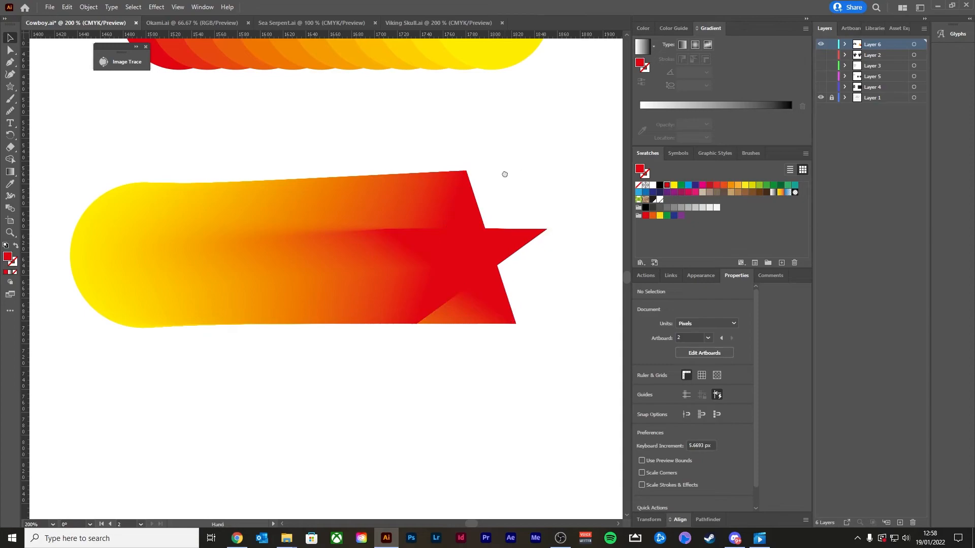
drag(478, 217, 457, 192)
scroll(503, 206, down, 1)
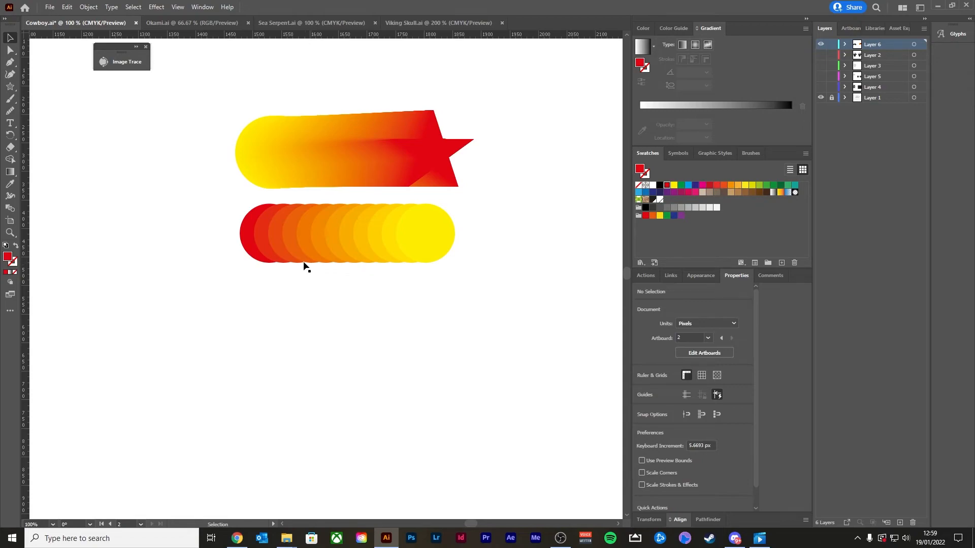
Draw a red bar about 486 px wide and 33 px high below the blends, with an identical copy aligned vertically about 243 px away.
key(m)
drag(196, 363, 488, 313)
shift+click(488, 401)
mouse_move(486, 383)
mouse_down()
mouse_move(490, 284)
mouse_move(487, 395)
mouse_up()
drag(470, 315, 483, 282)
Set the upper red bar's opacity to 10%.
click(476, 349)
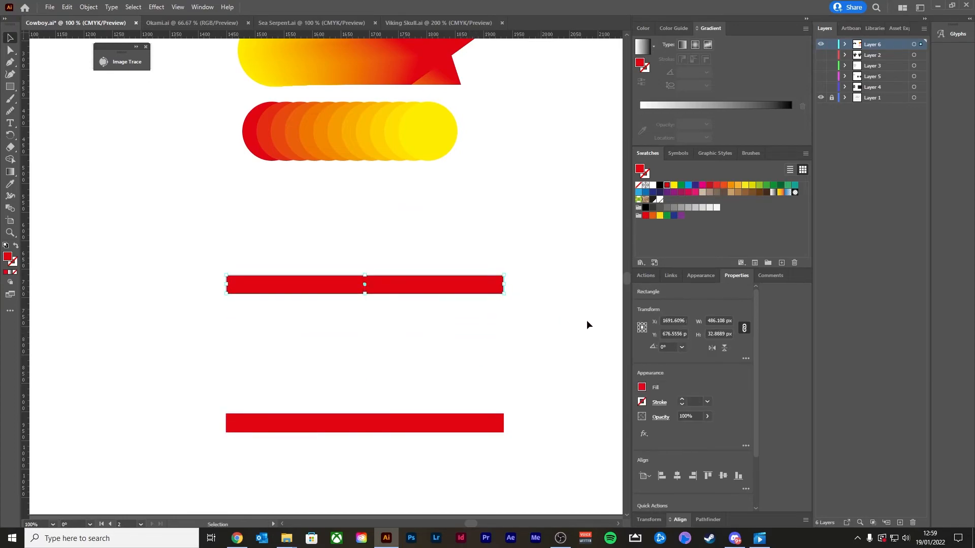
click(688, 416)
text(10)
key(Return)
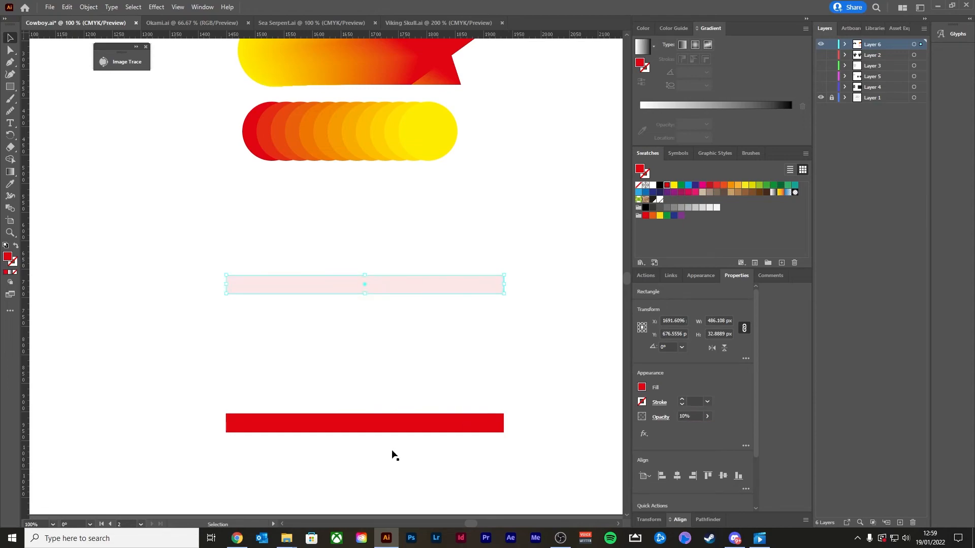
Try filling the gap between the bars by repeatedly copying the lower red bar upward at intervals of about 53 px.
click(421, 420)
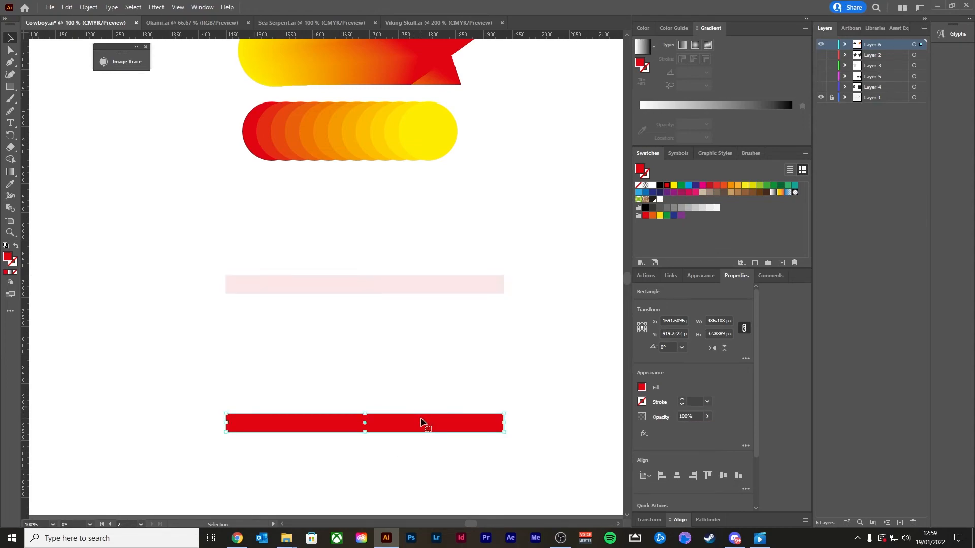
shift+click(453, 293)
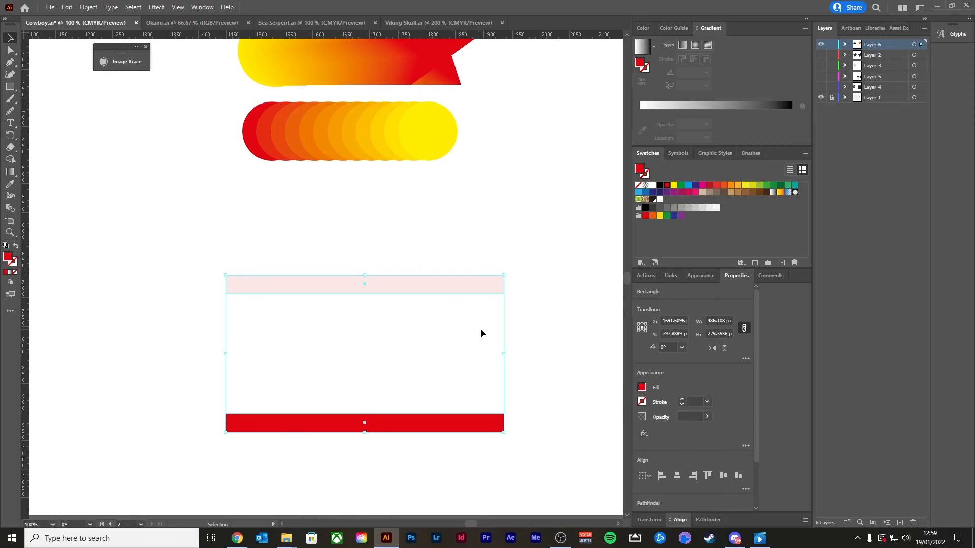
click(513, 309)
drag(478, 413, 475, 389)
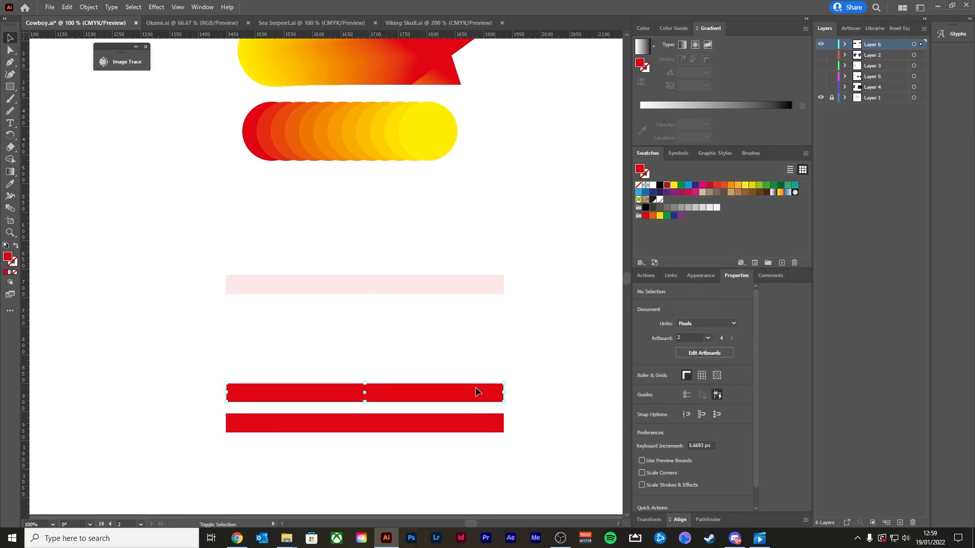
key(ctrl+d)
key(ctrl+d)
key(ctrl+d)
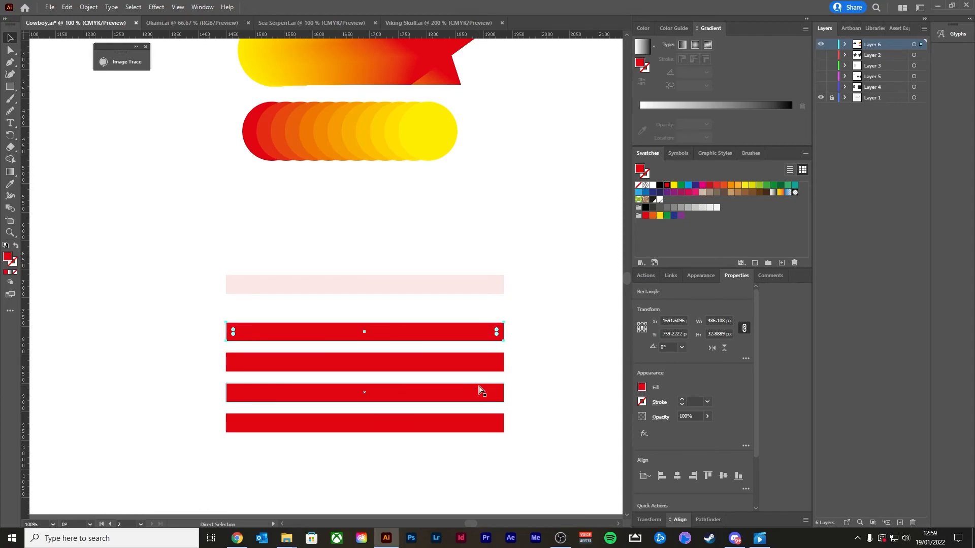
Undo the repeated copies of the lower red bar.
key(a)
key(ctrl+z)
key(ctrl+z)
key(ctrl+z)
key(ctrl+z)
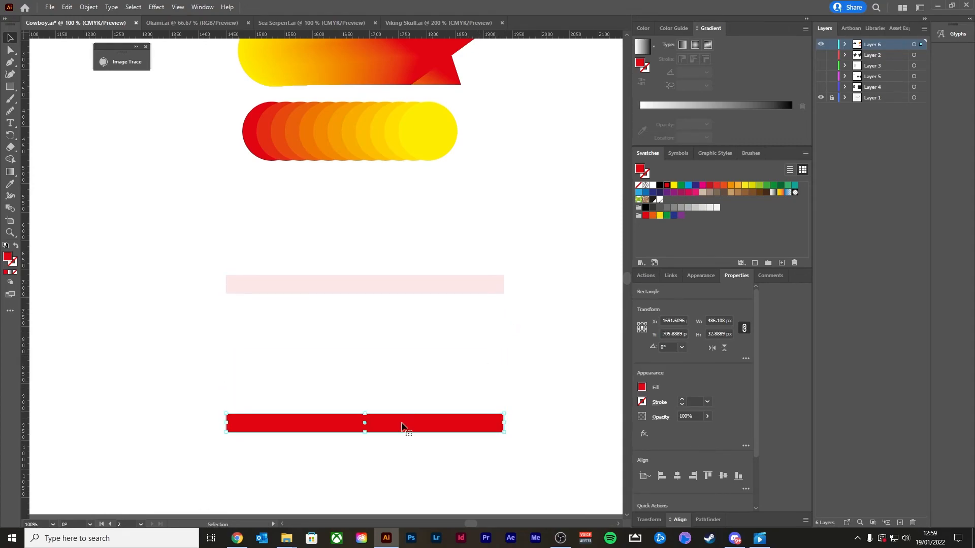
Blend the solid red bar with the faded upper bar and clear the selection.
shift+click(464, 292)
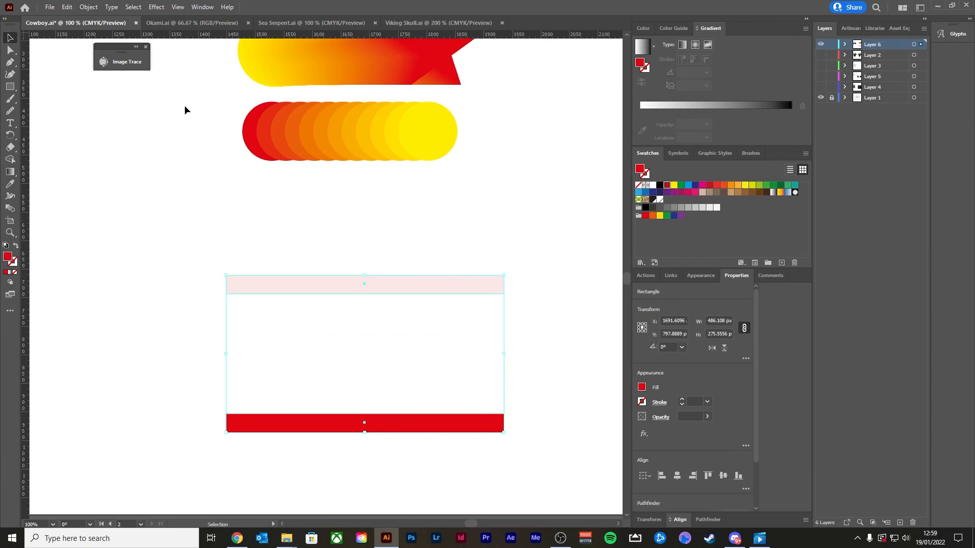
click(89, 7)
mouse_move(181, 293)
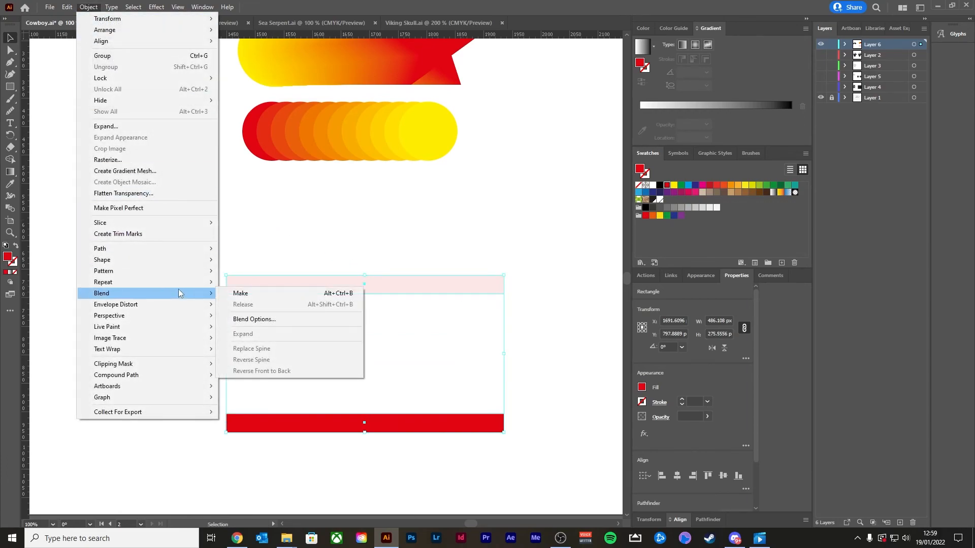
click(230, 293)
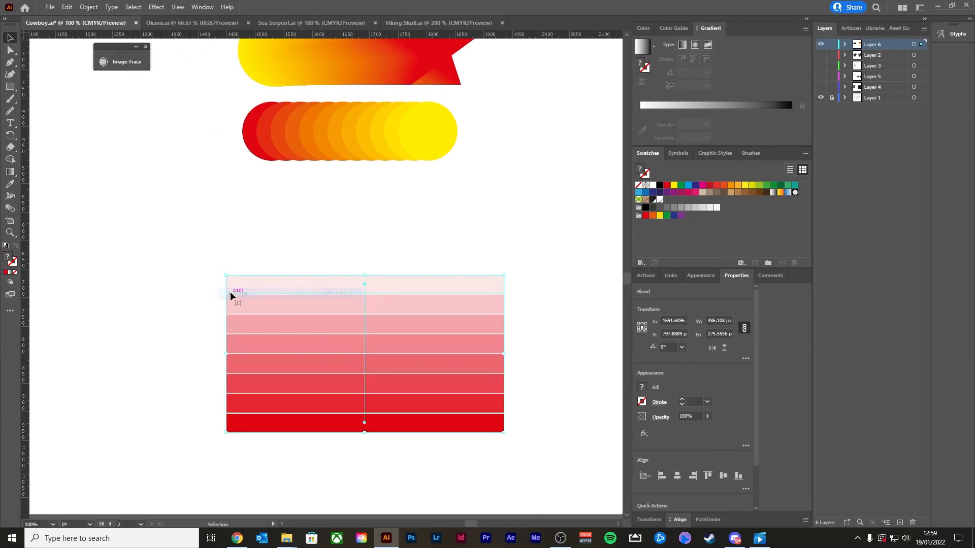
click(377, 234)
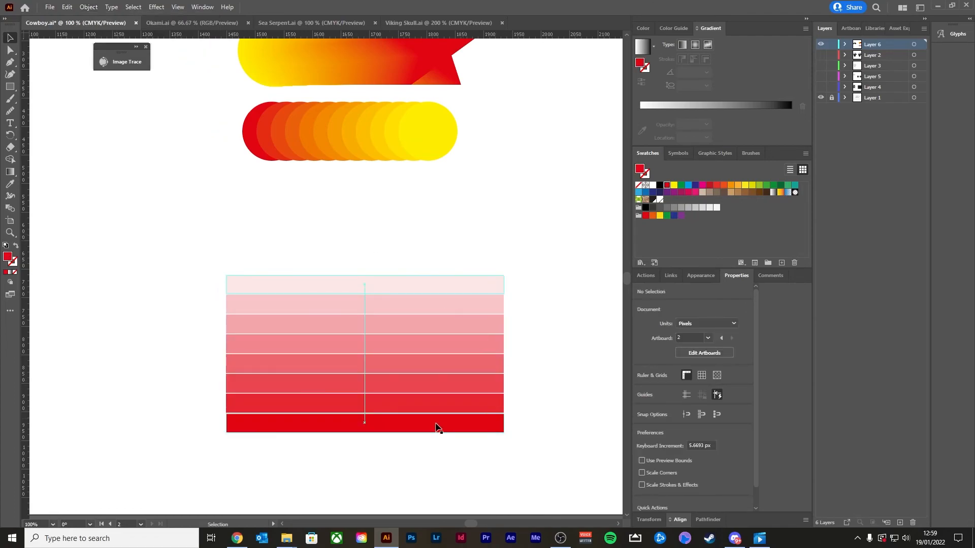
Examine the opacity progression from bar to bar in the new blend, alongside the earlier shape blends.
scroll(389, 432, up, 1)
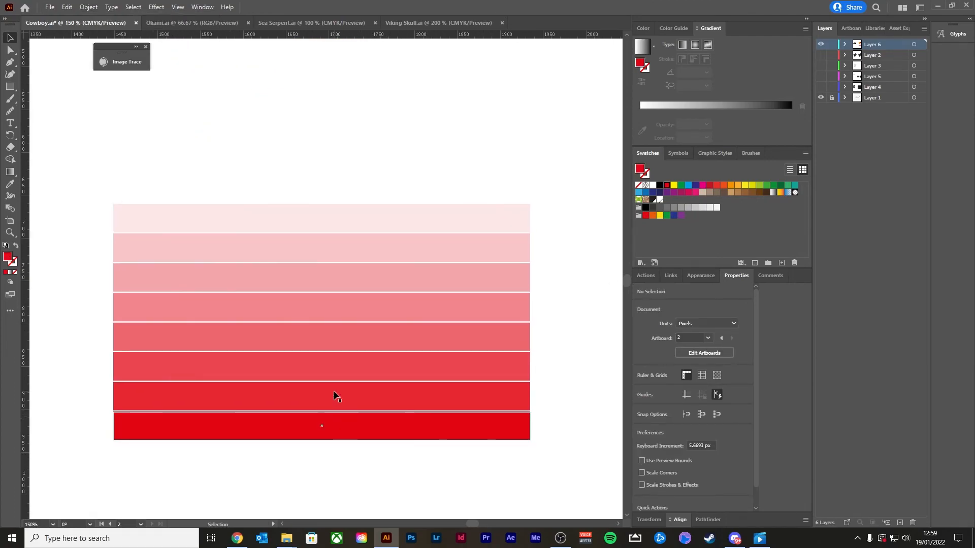
scroll(338, 266, down, 1)
scroll(330, 268, up, 1)
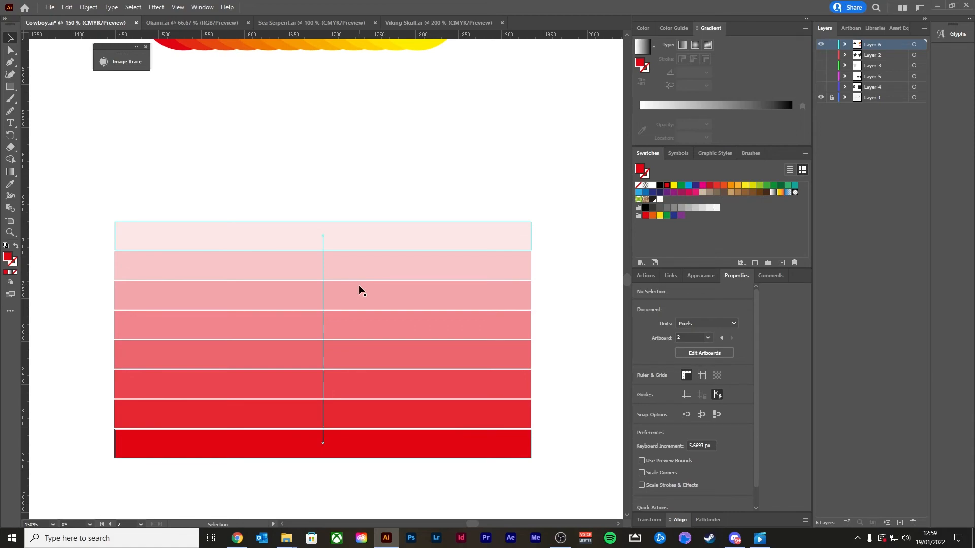
scroll(556, 217, down, 1)
scroll(561, 220, up, 1)
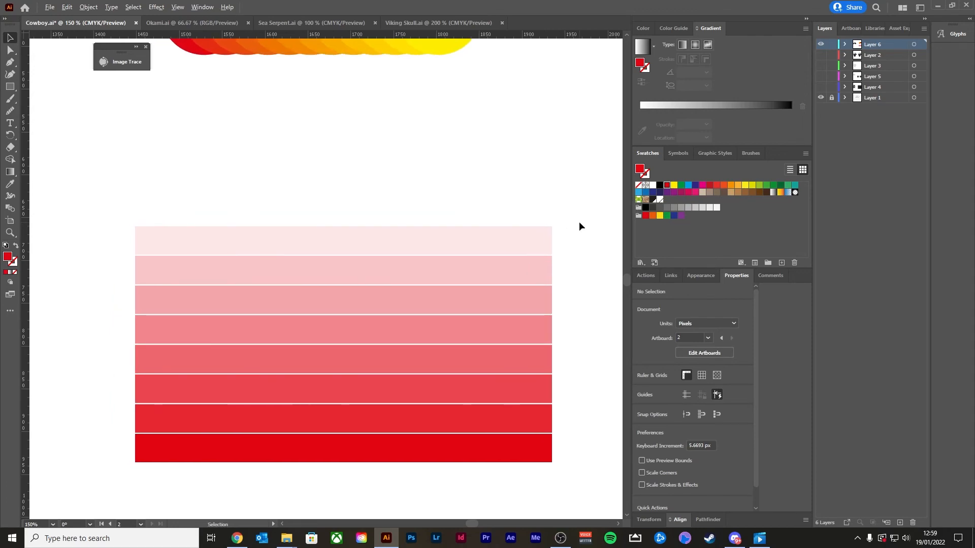
scroll(579, 222, down, 1)
drag(578, 222, 531, 331)
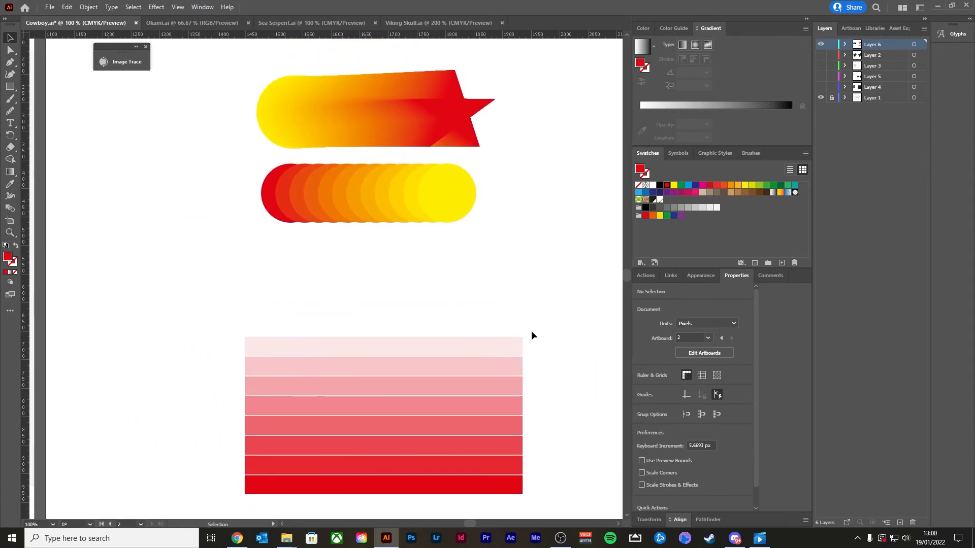